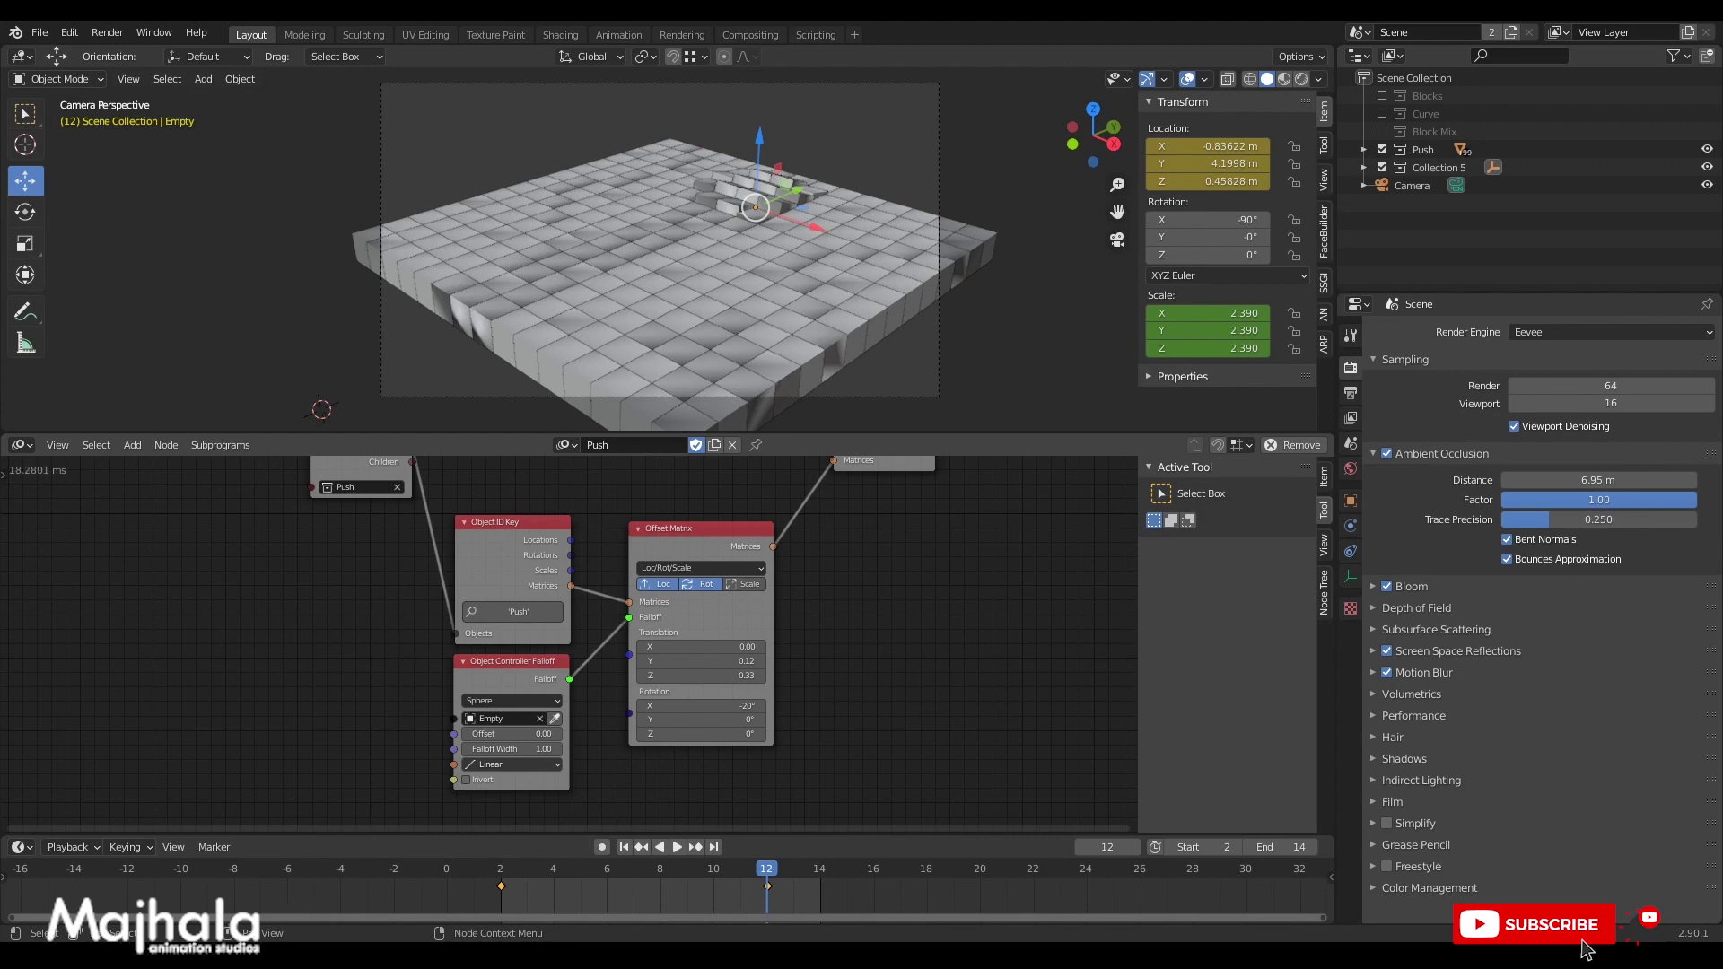
Play the block animation in Material Preview shading and examine it from several angles.
key(space)
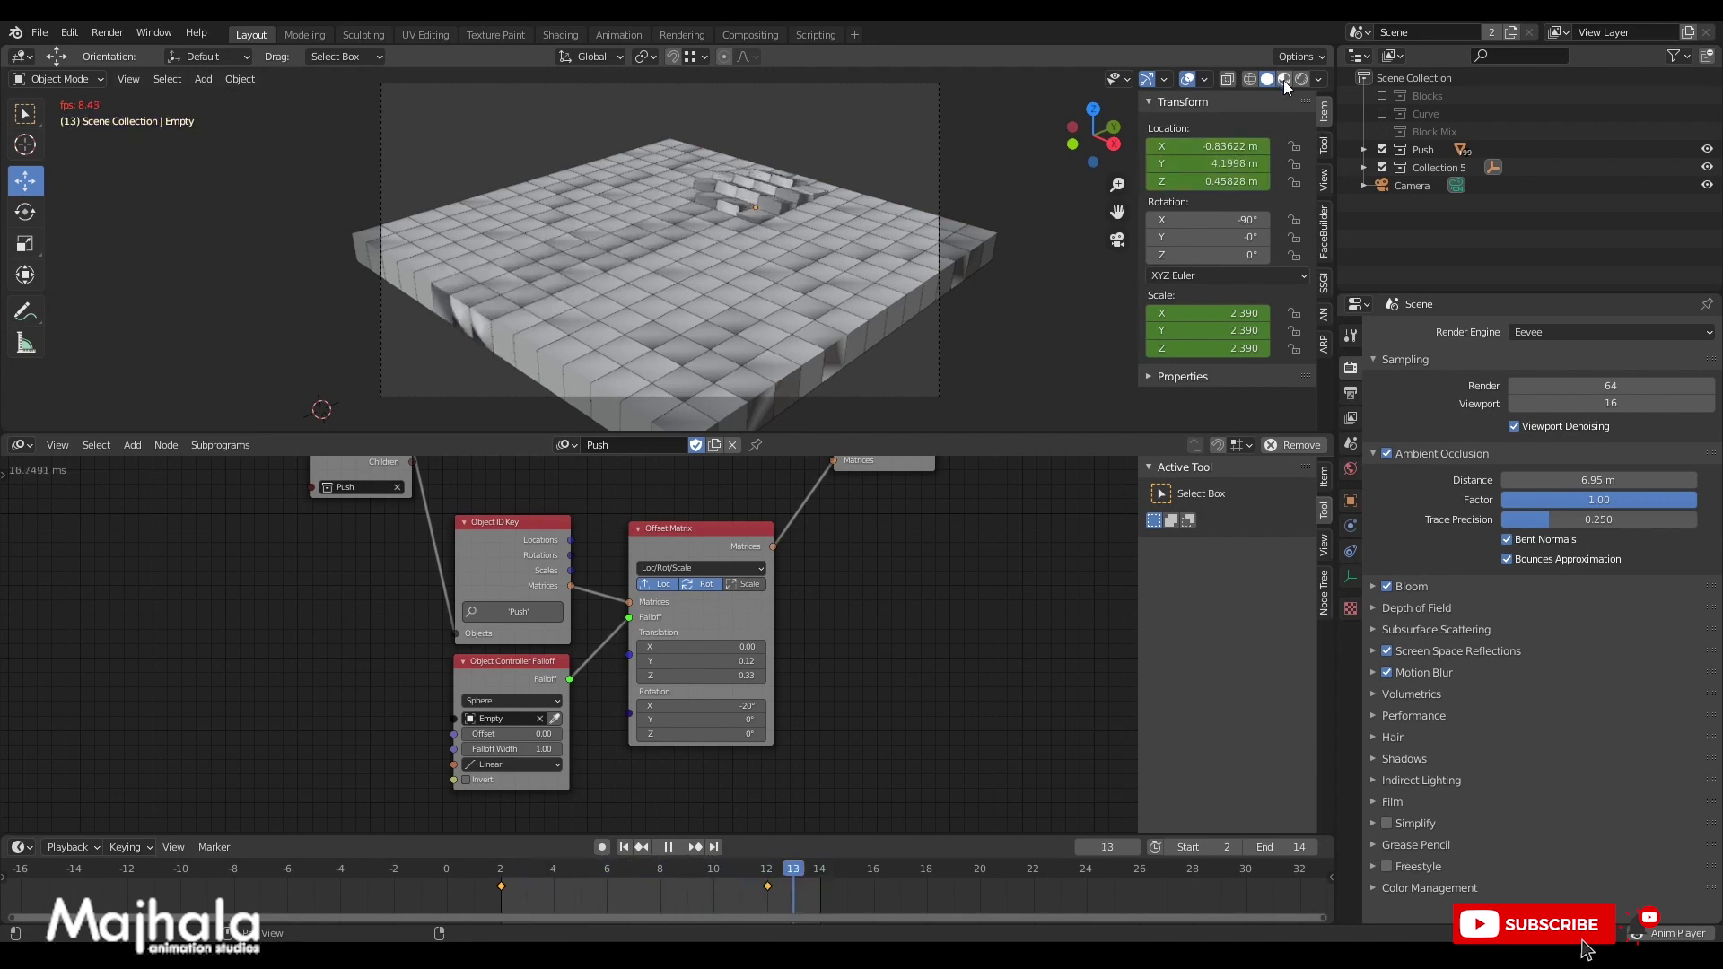
key(z)
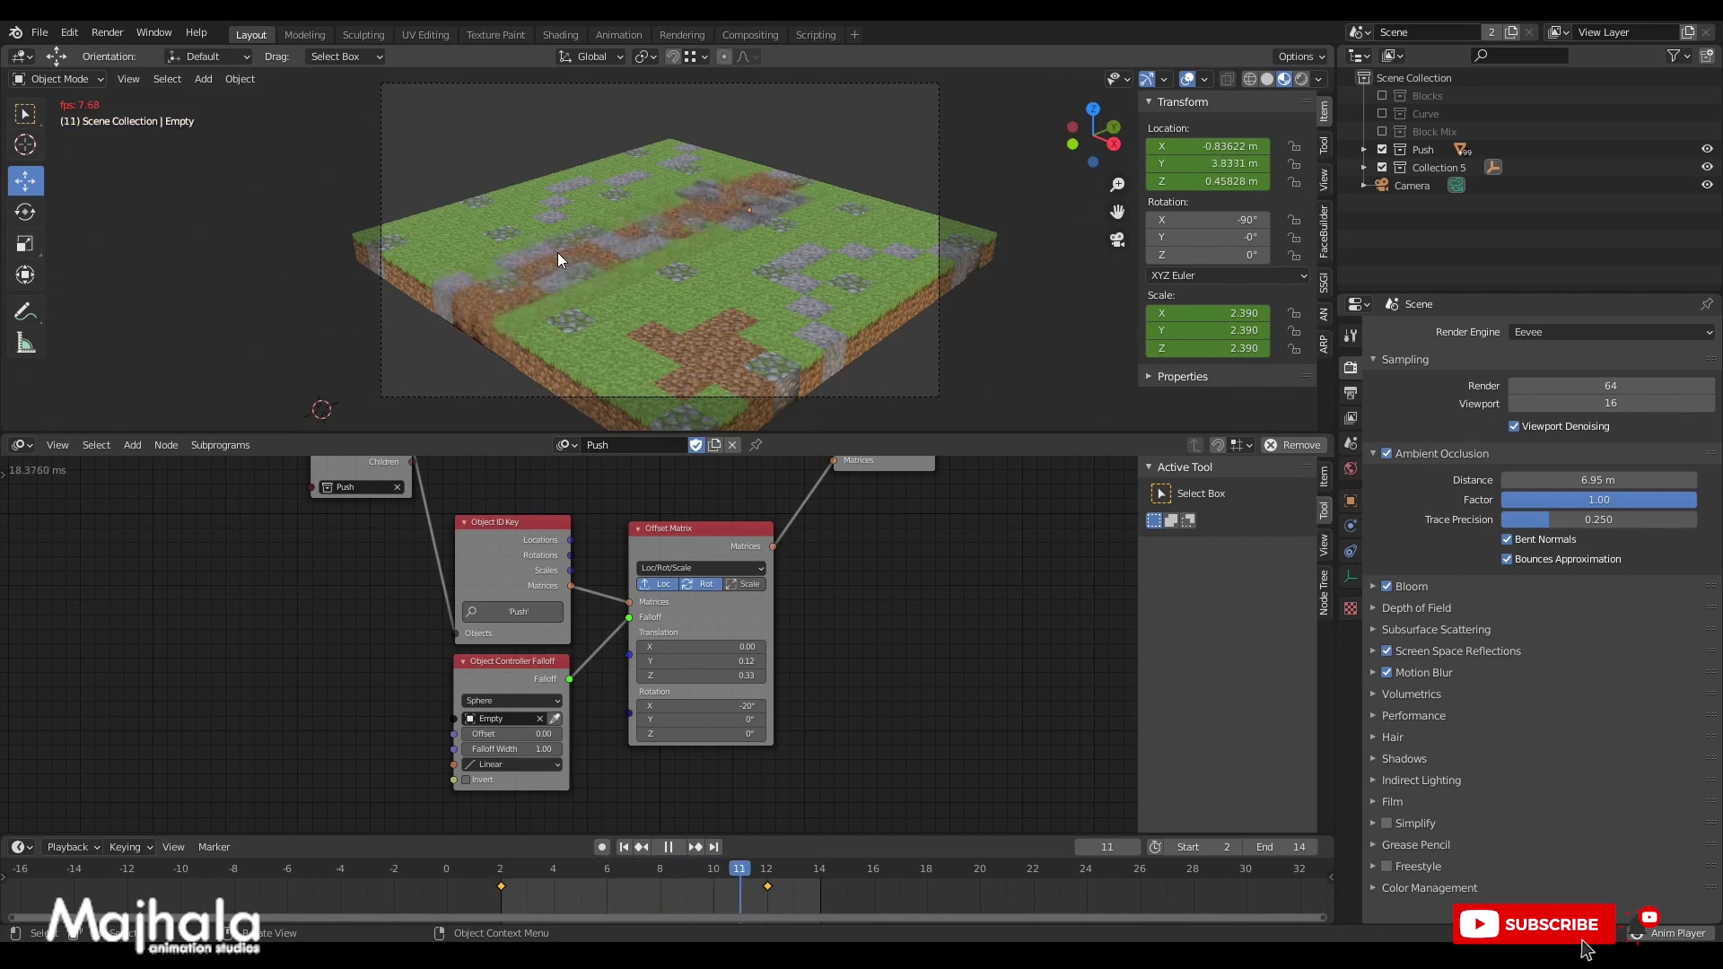
middle_drag(569, 337, 418, 288)
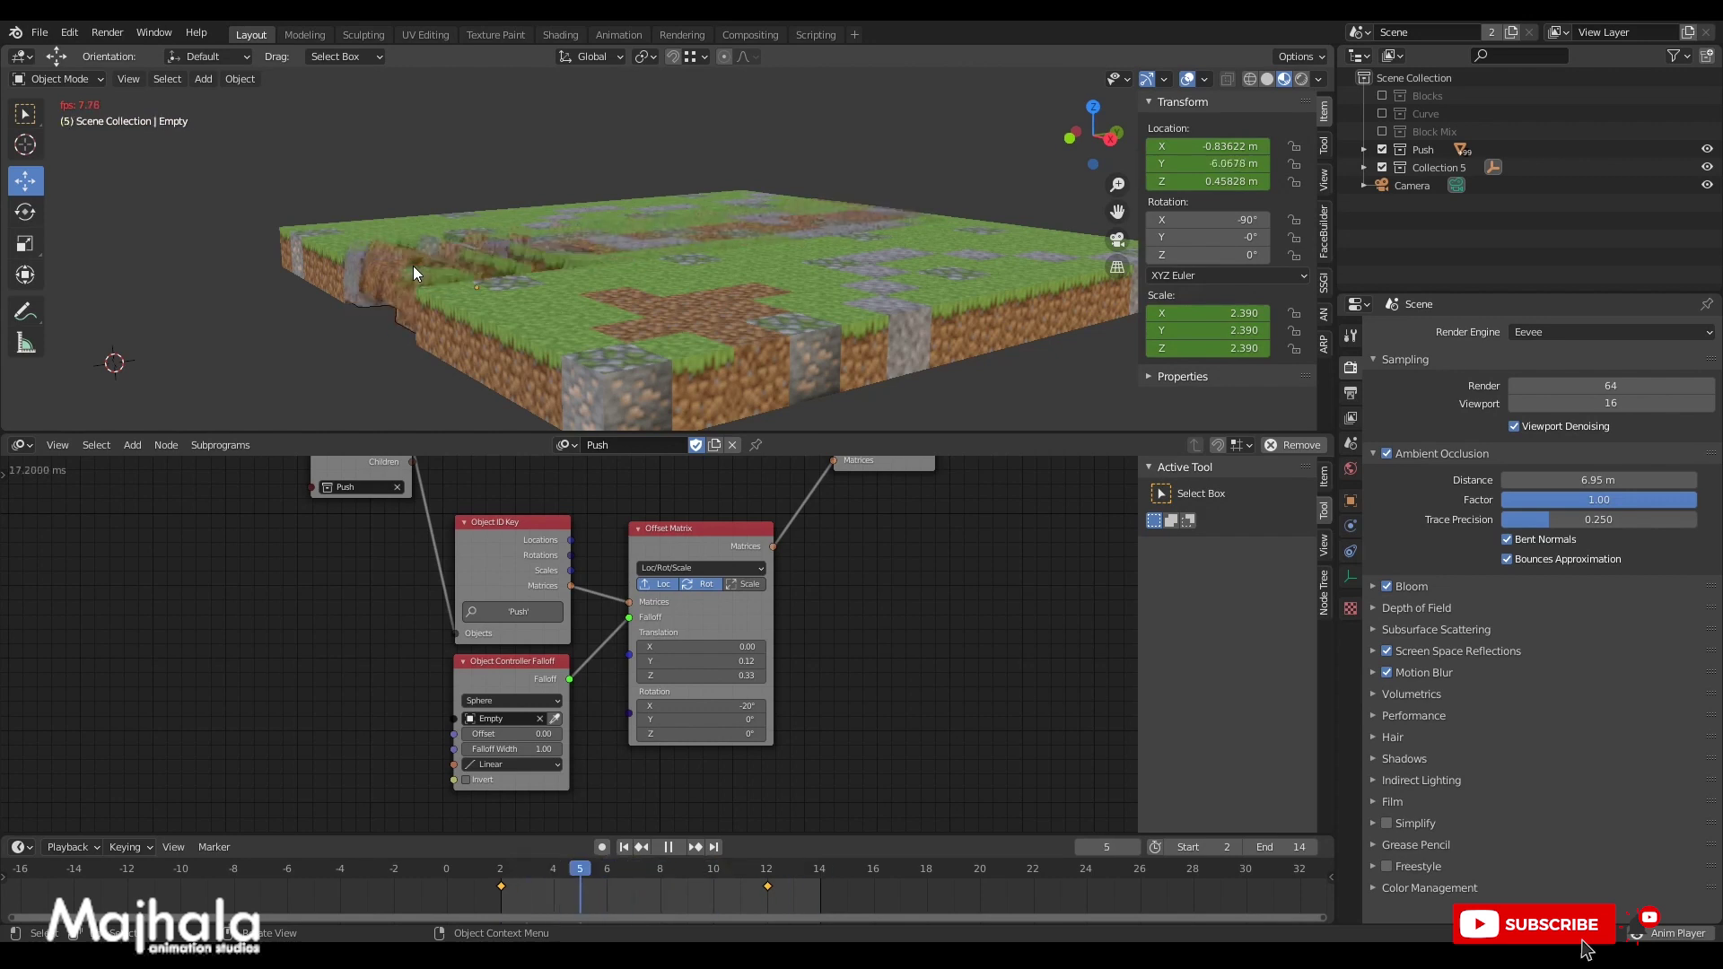
middle_drag(362, 260, 433, 341)
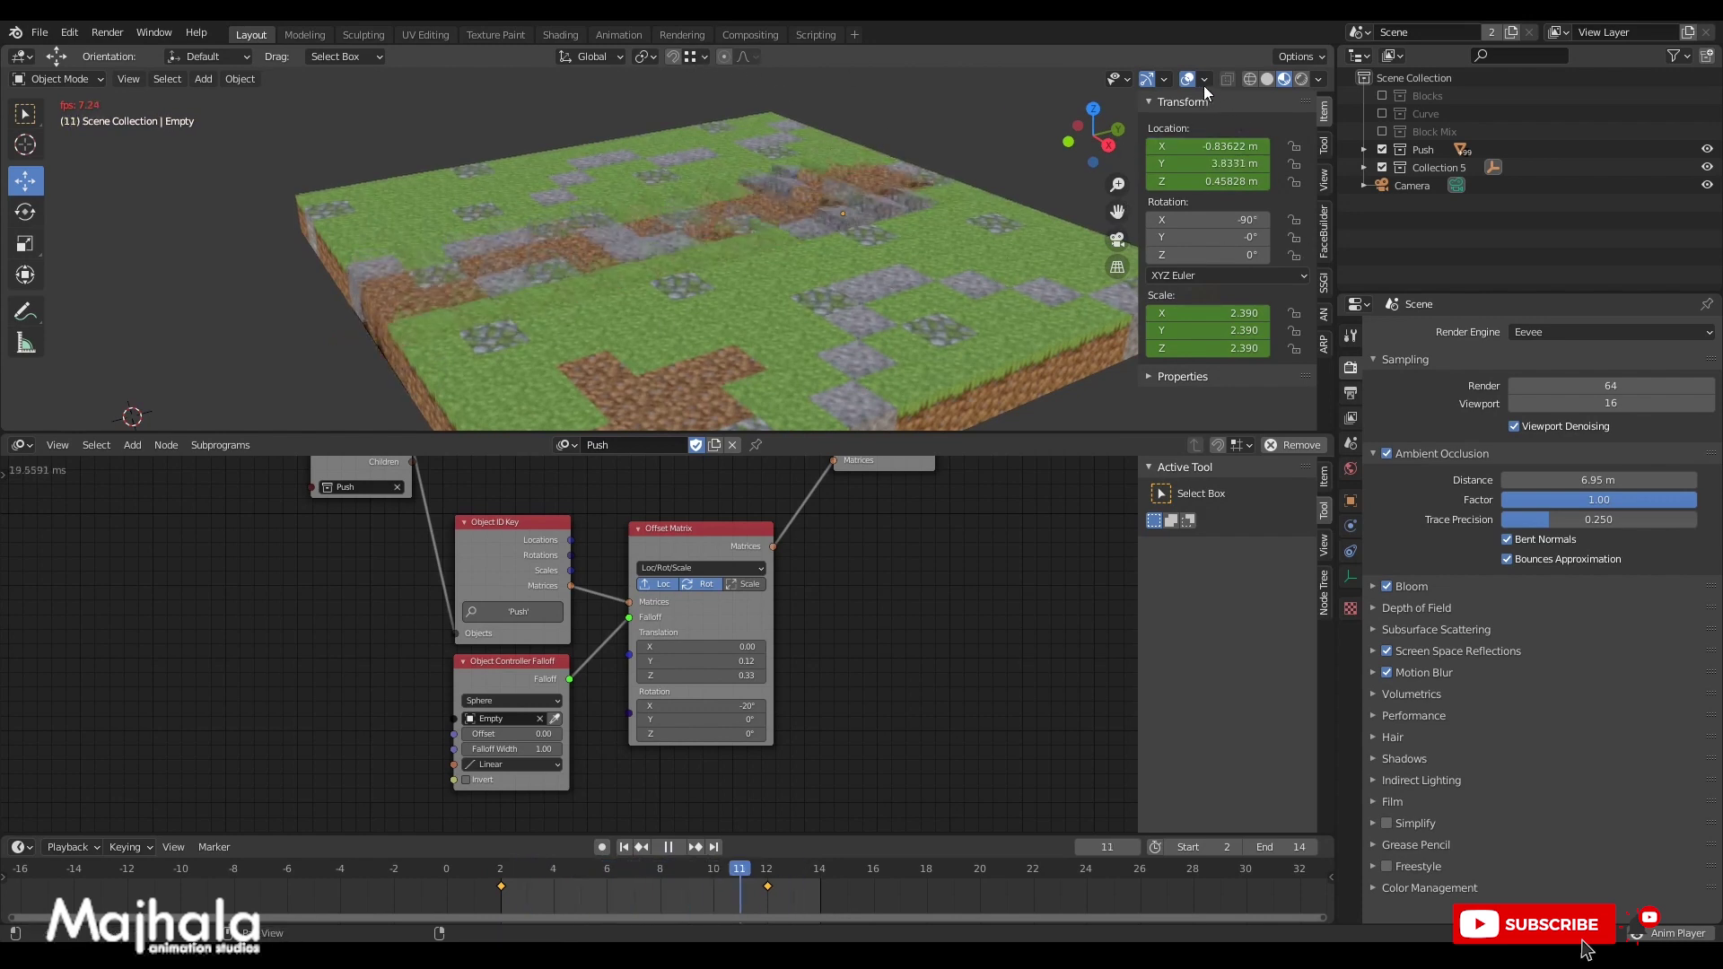
Try showing the X and Y axis lines in the viewport overlays and hide them again.
click(1166, 79)
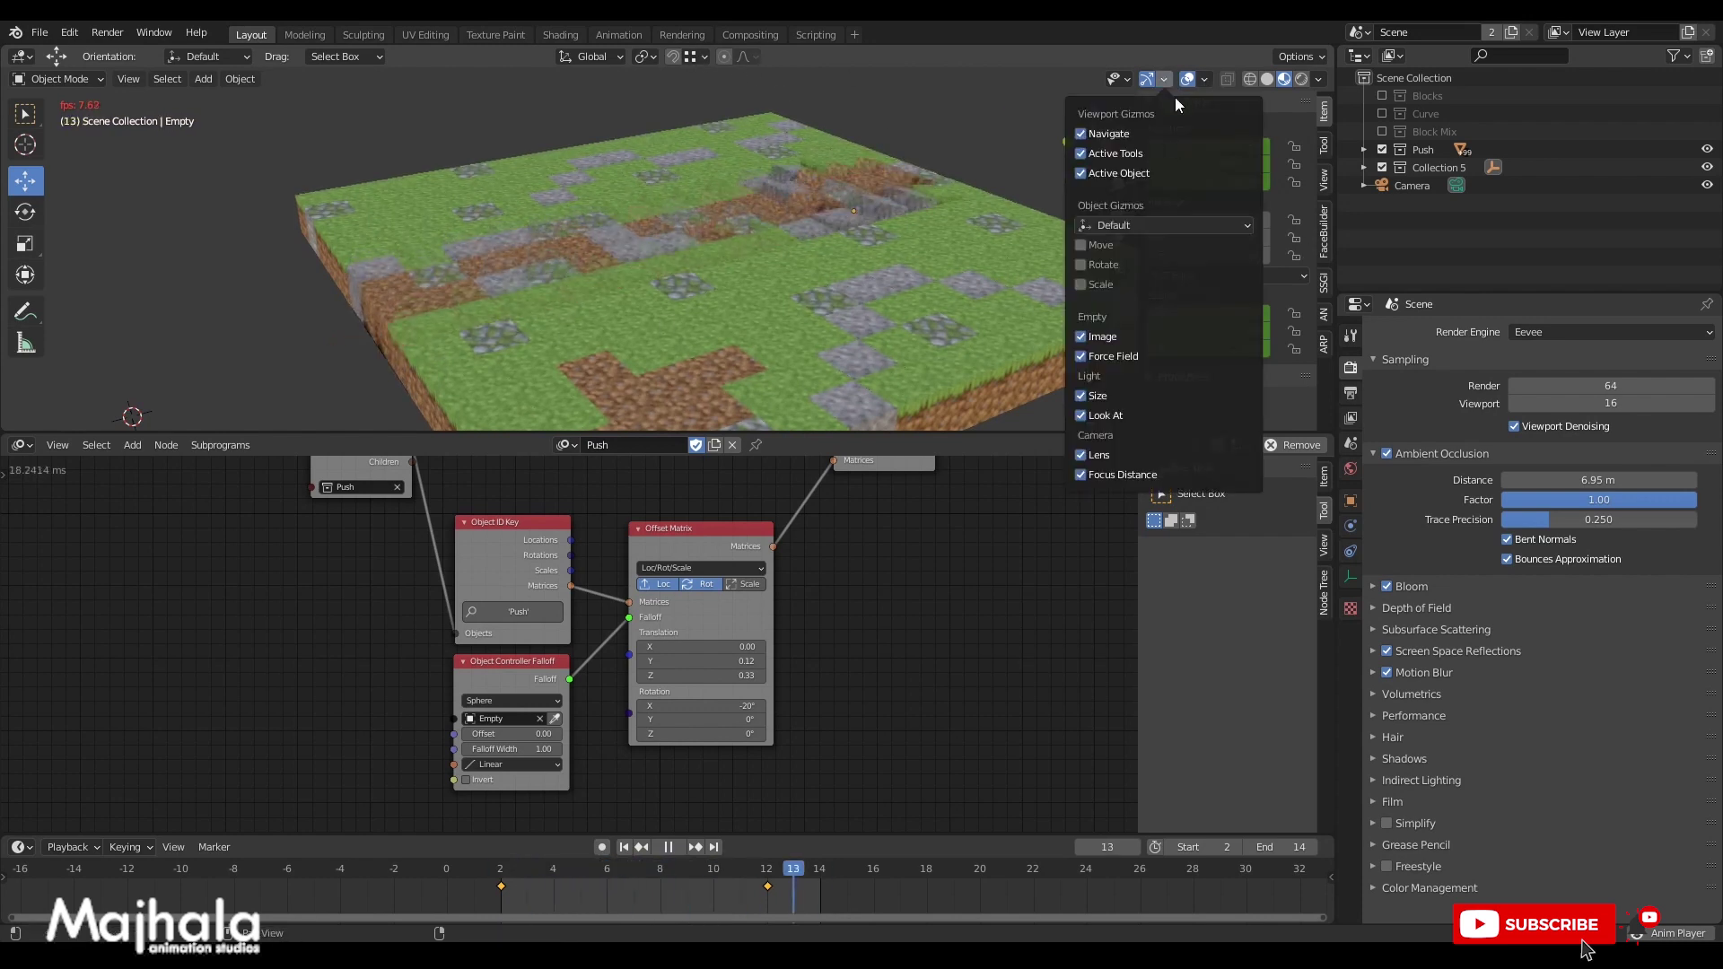
click(1205, 79)
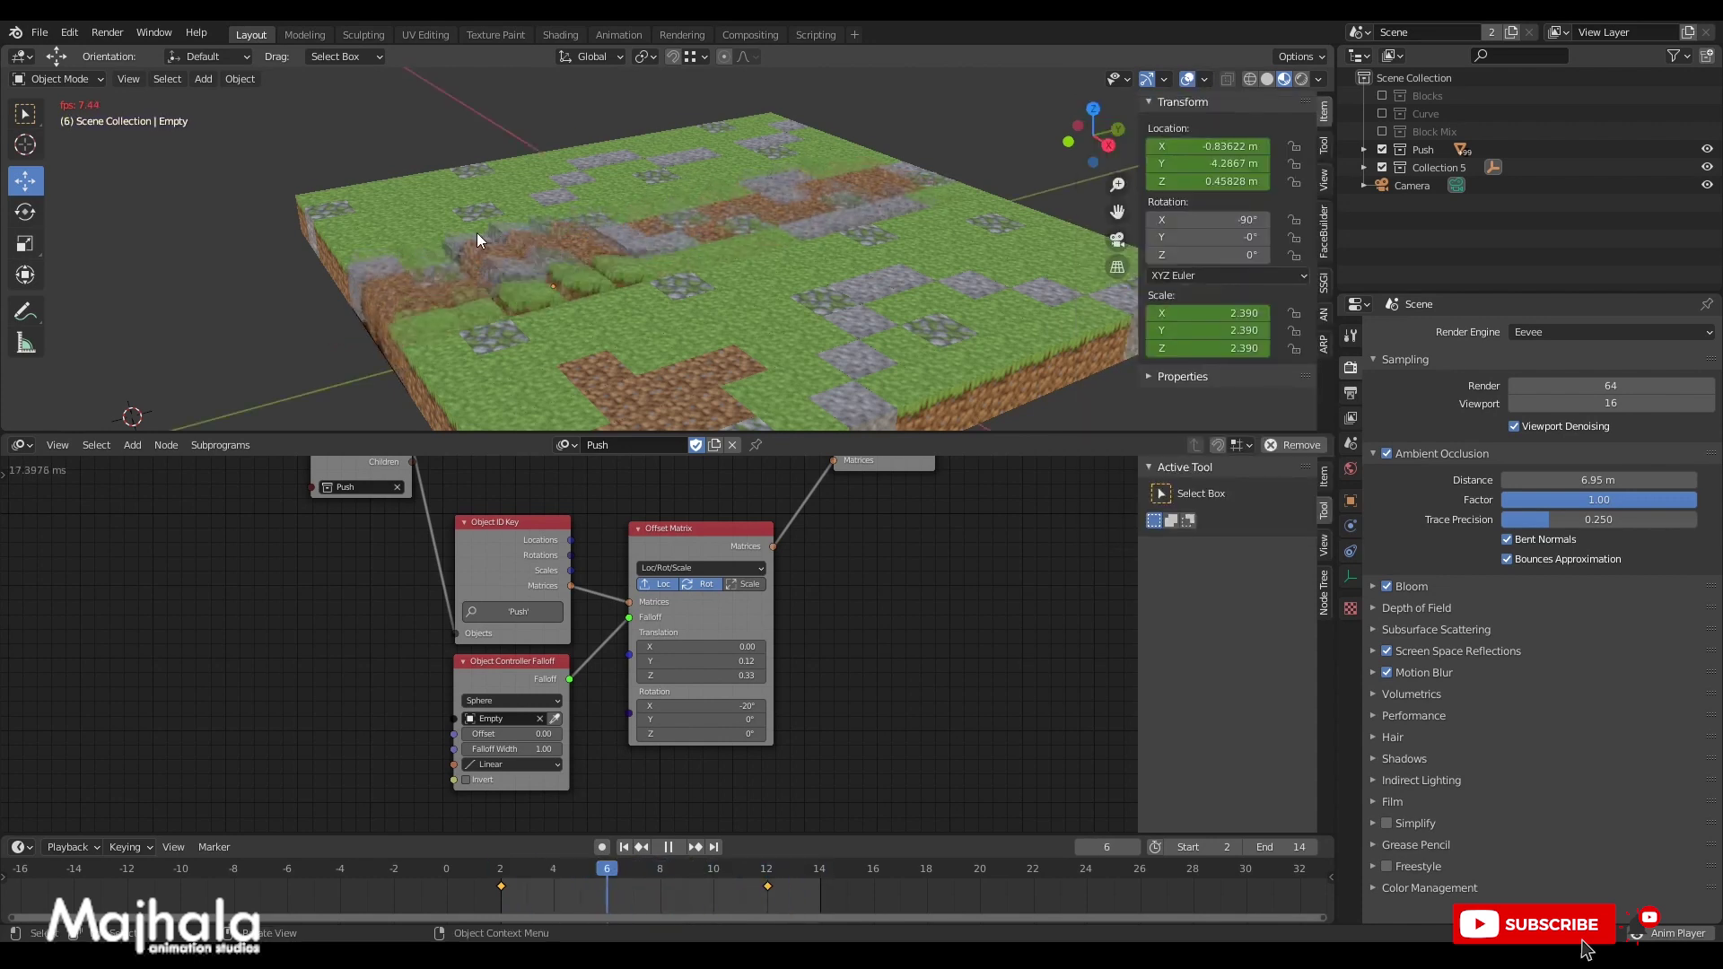
click(1205, 80)
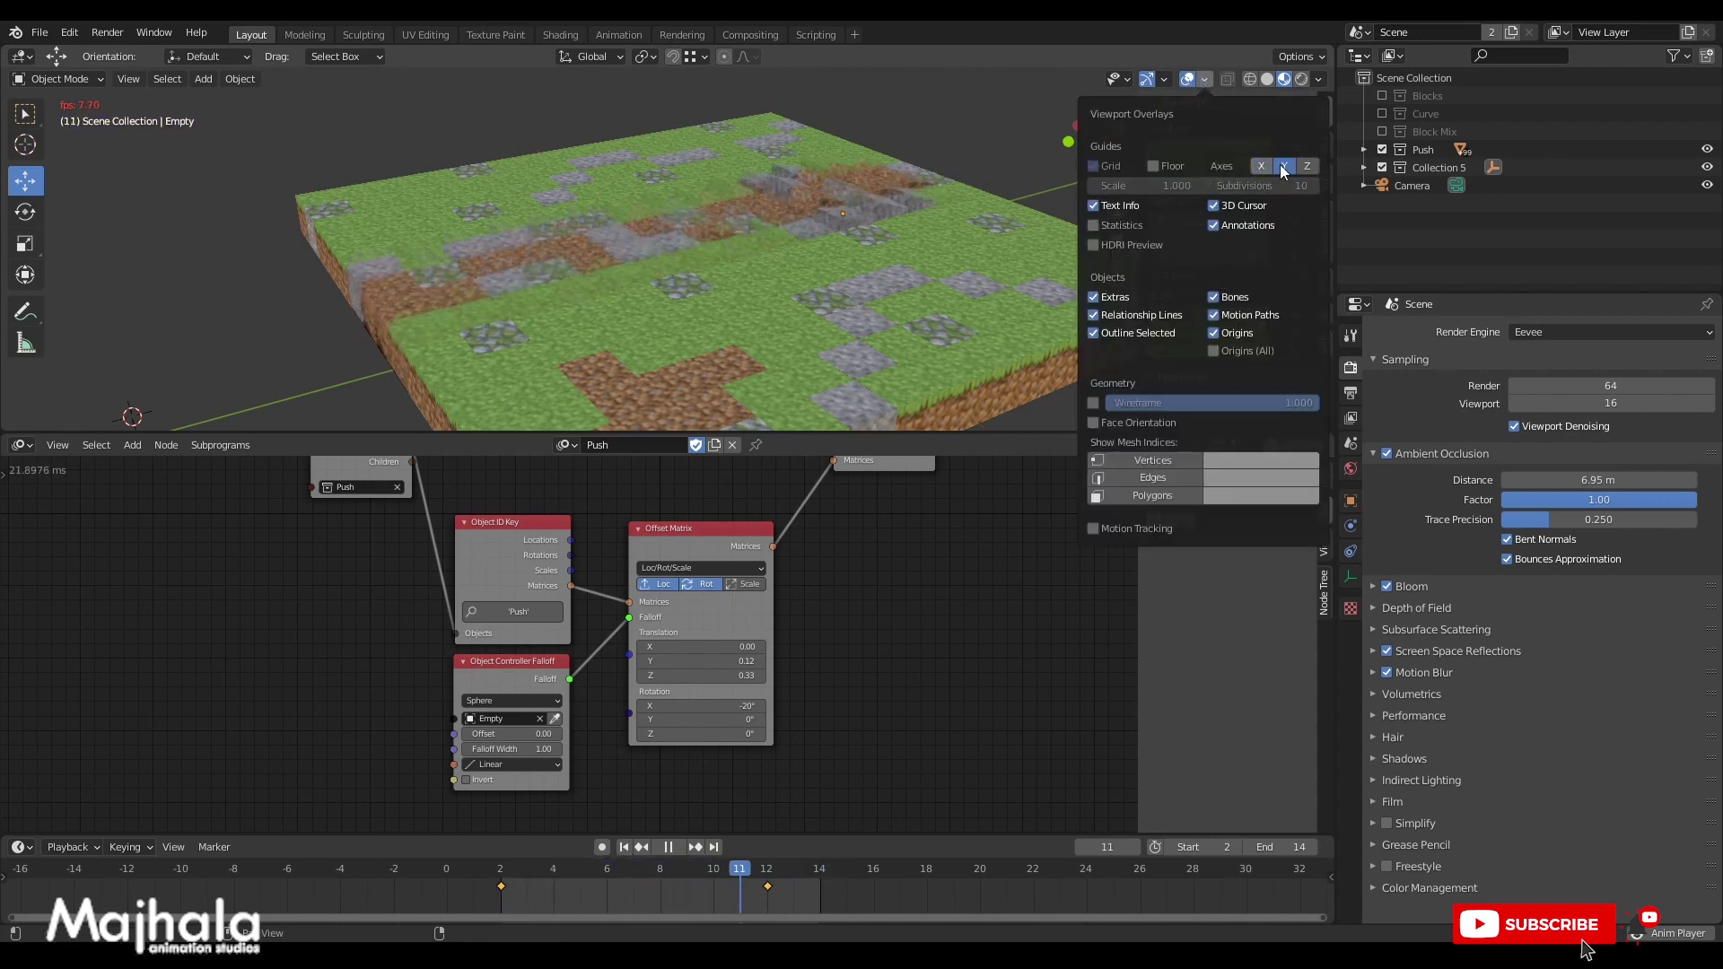
Examine the playing block animation up close and preview it in Rendered shading.
scroll(639, 216, down, 5)
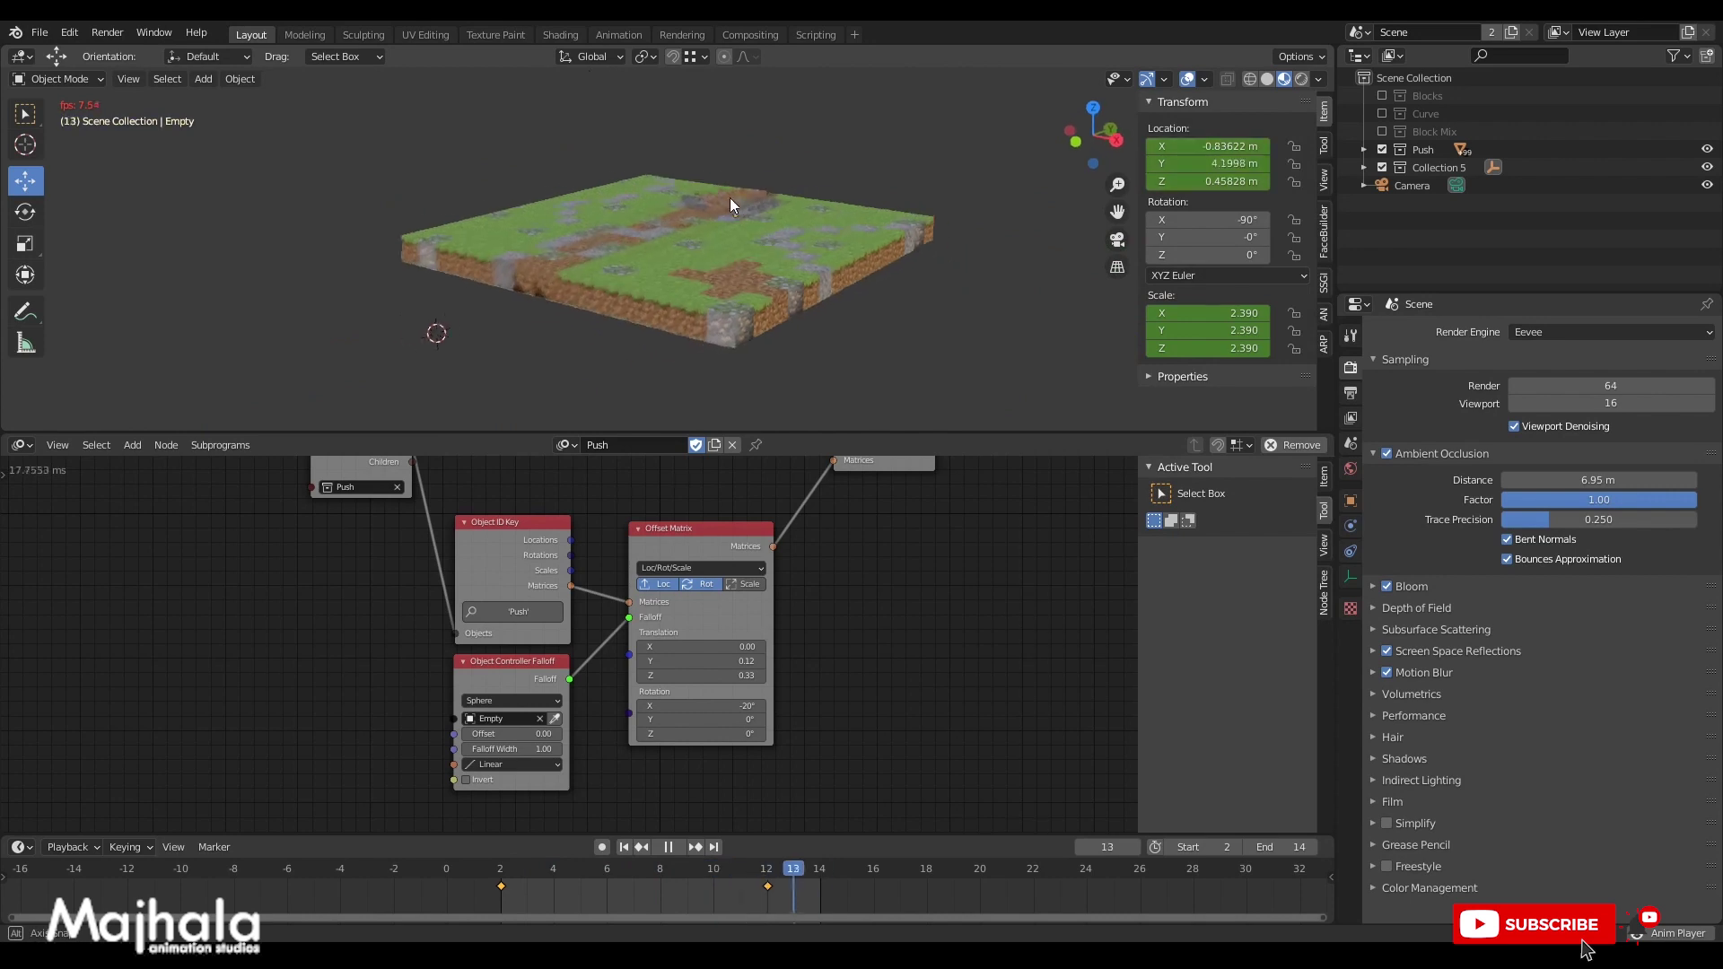
scroll(683, 235, up, 3)
middle_drag(724, 244, 681, 234)
scroll(681, 233, up, 3)
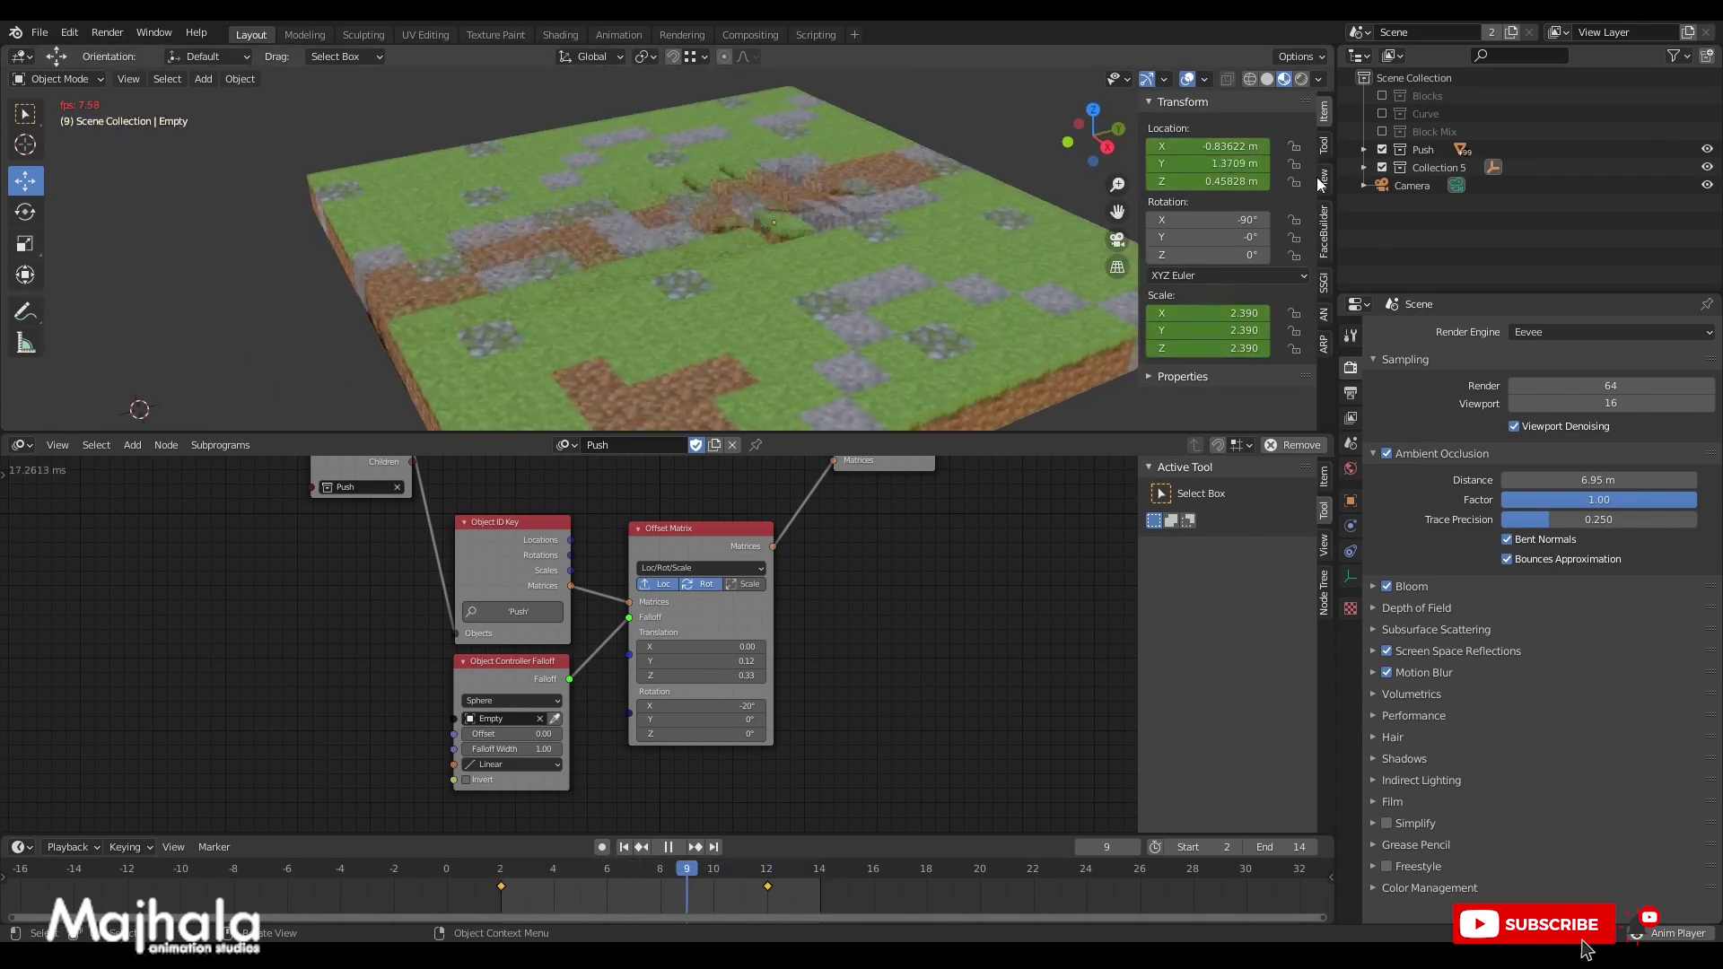
click(1301, 79)
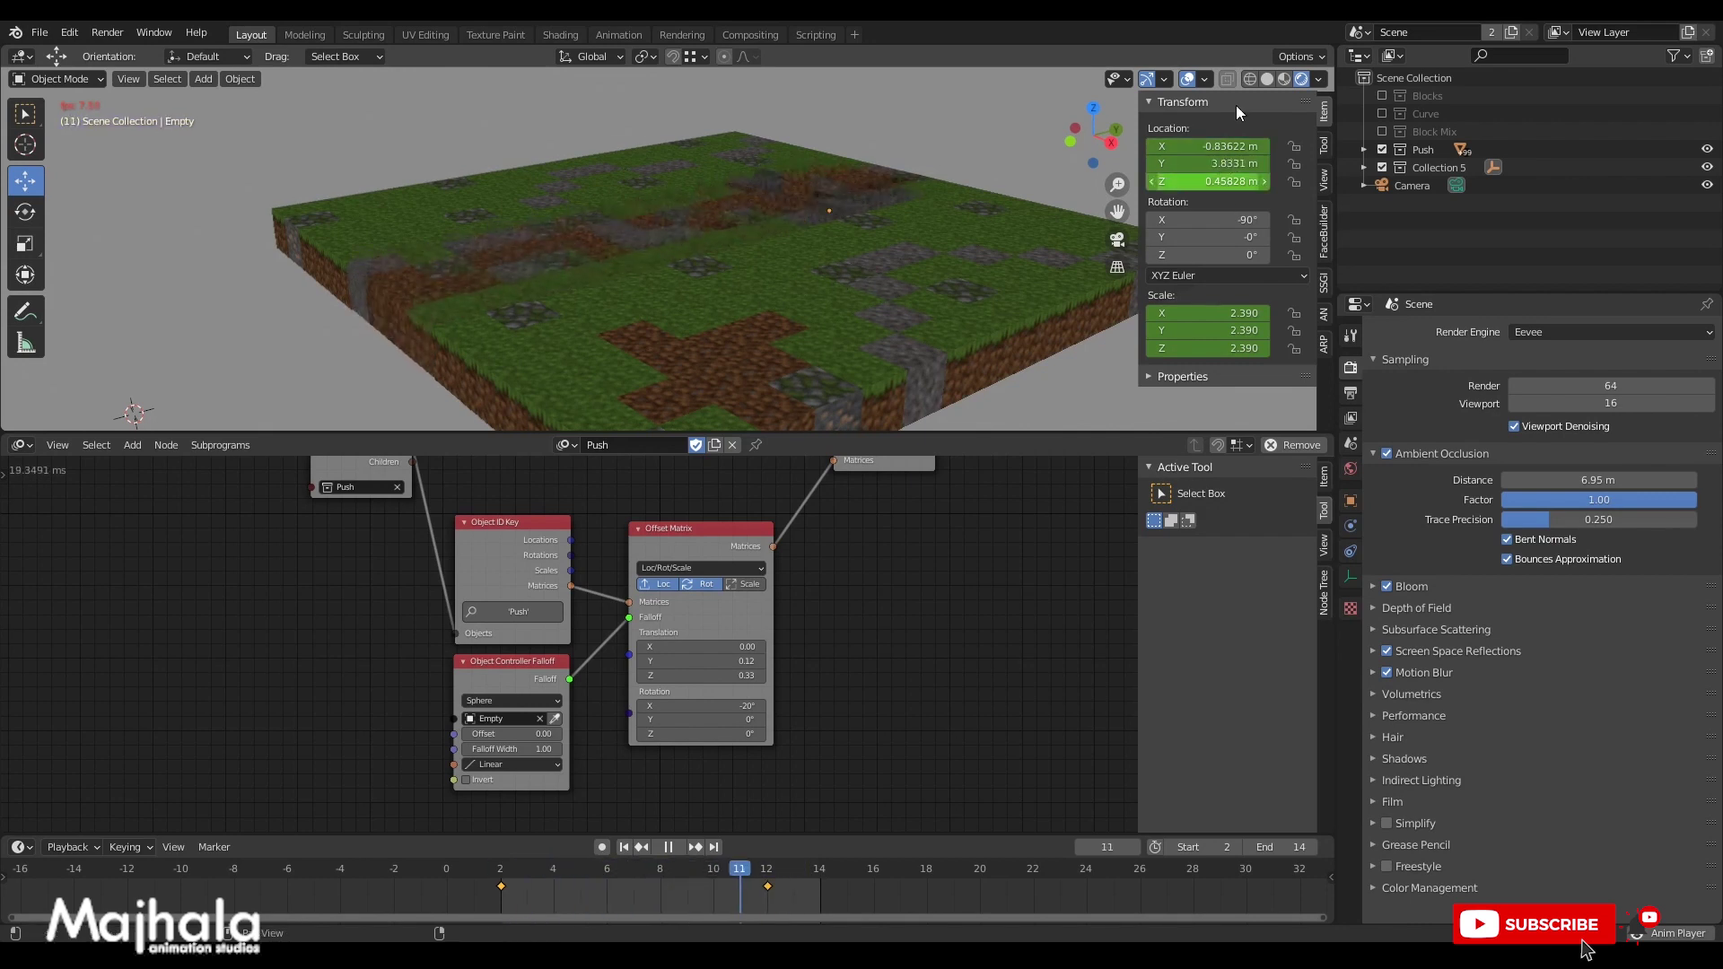
Return to Solid shading, stop playback at the start frame and save the file.
key(z)
scroll(628, 314, down, 3)
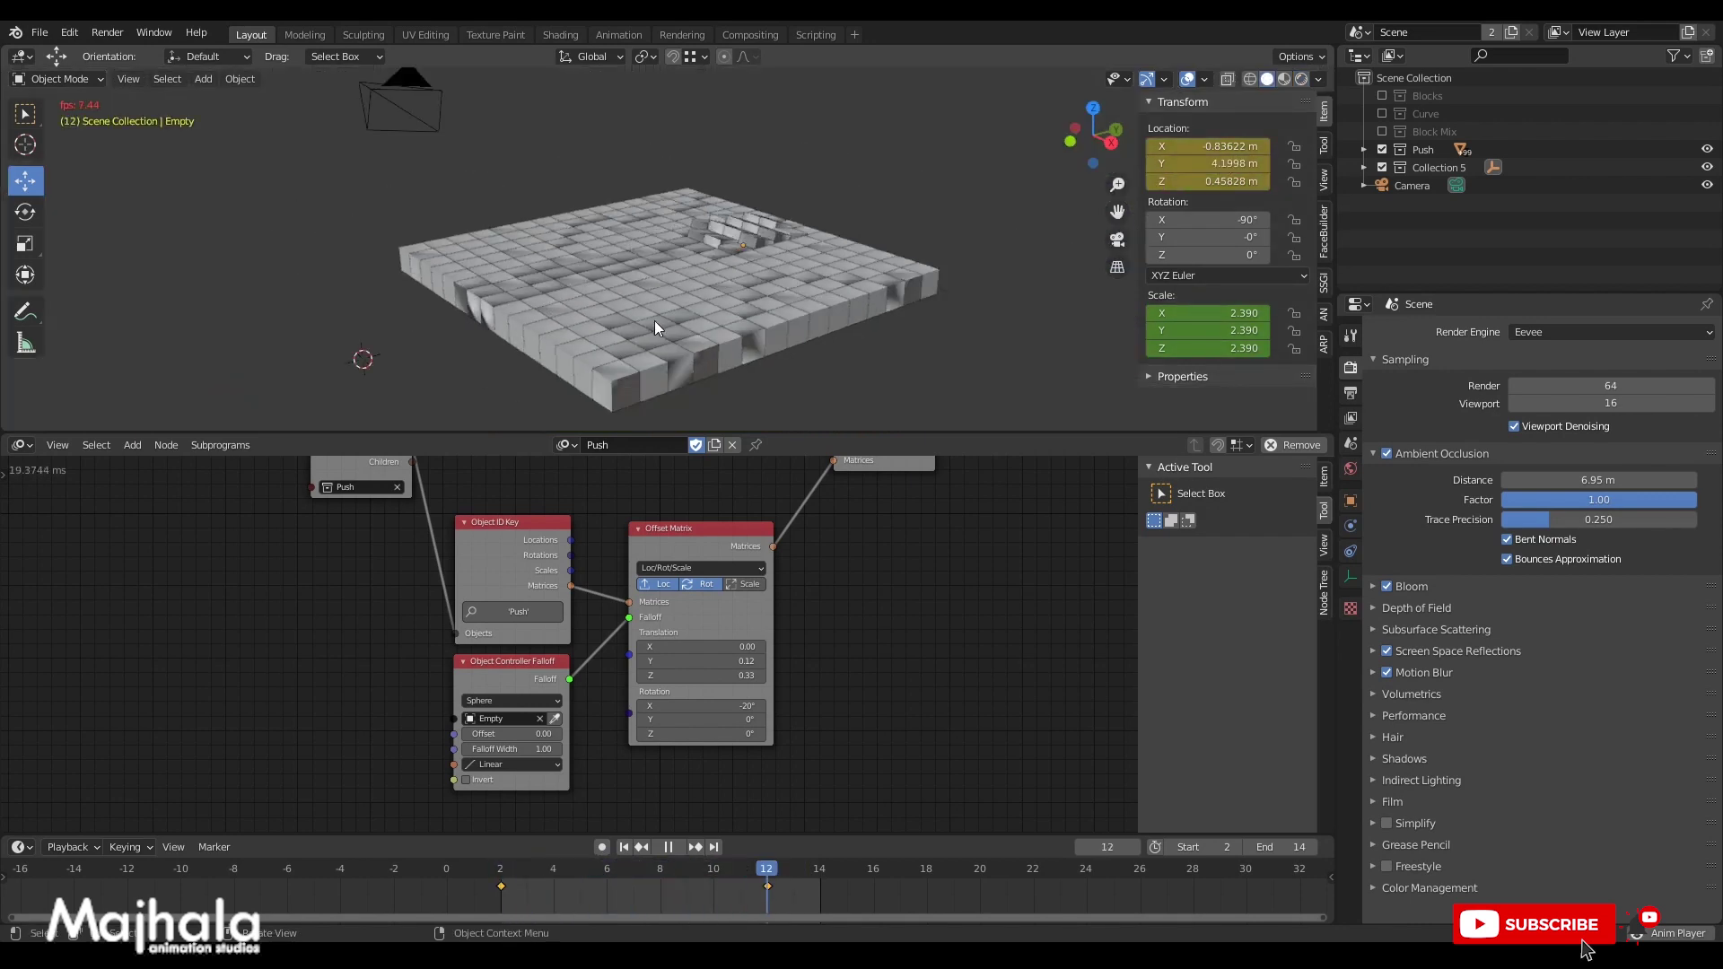
key(space)
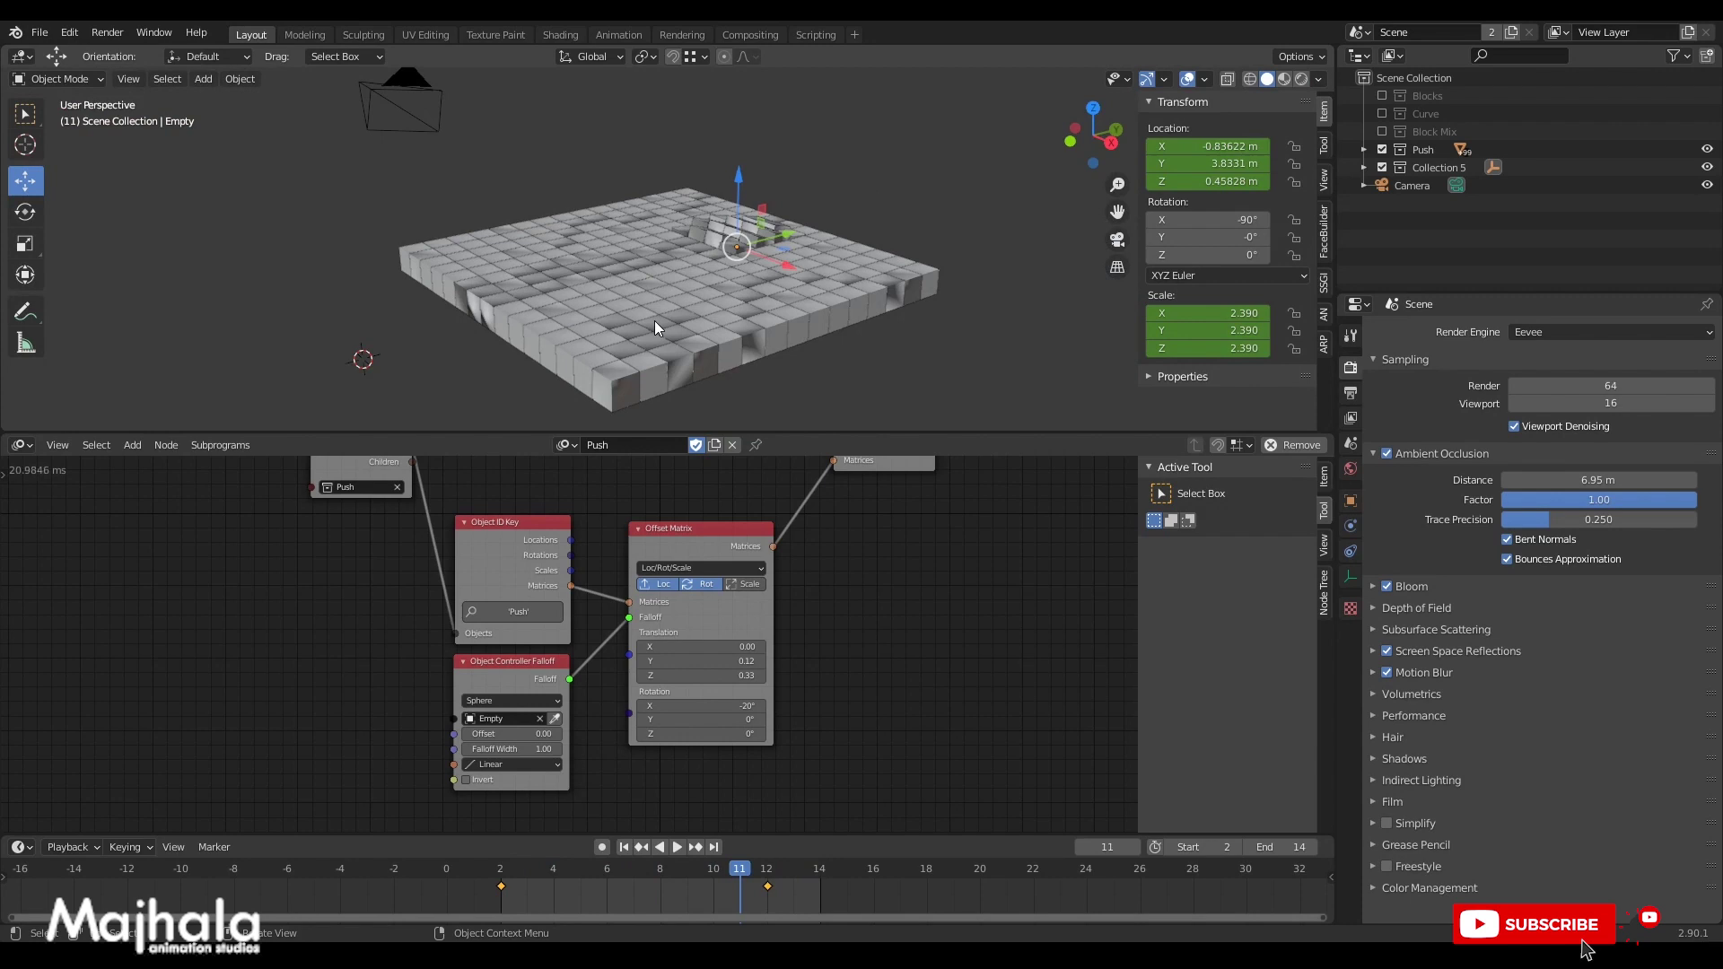
key(shift+Left)
key(ctrl+s)
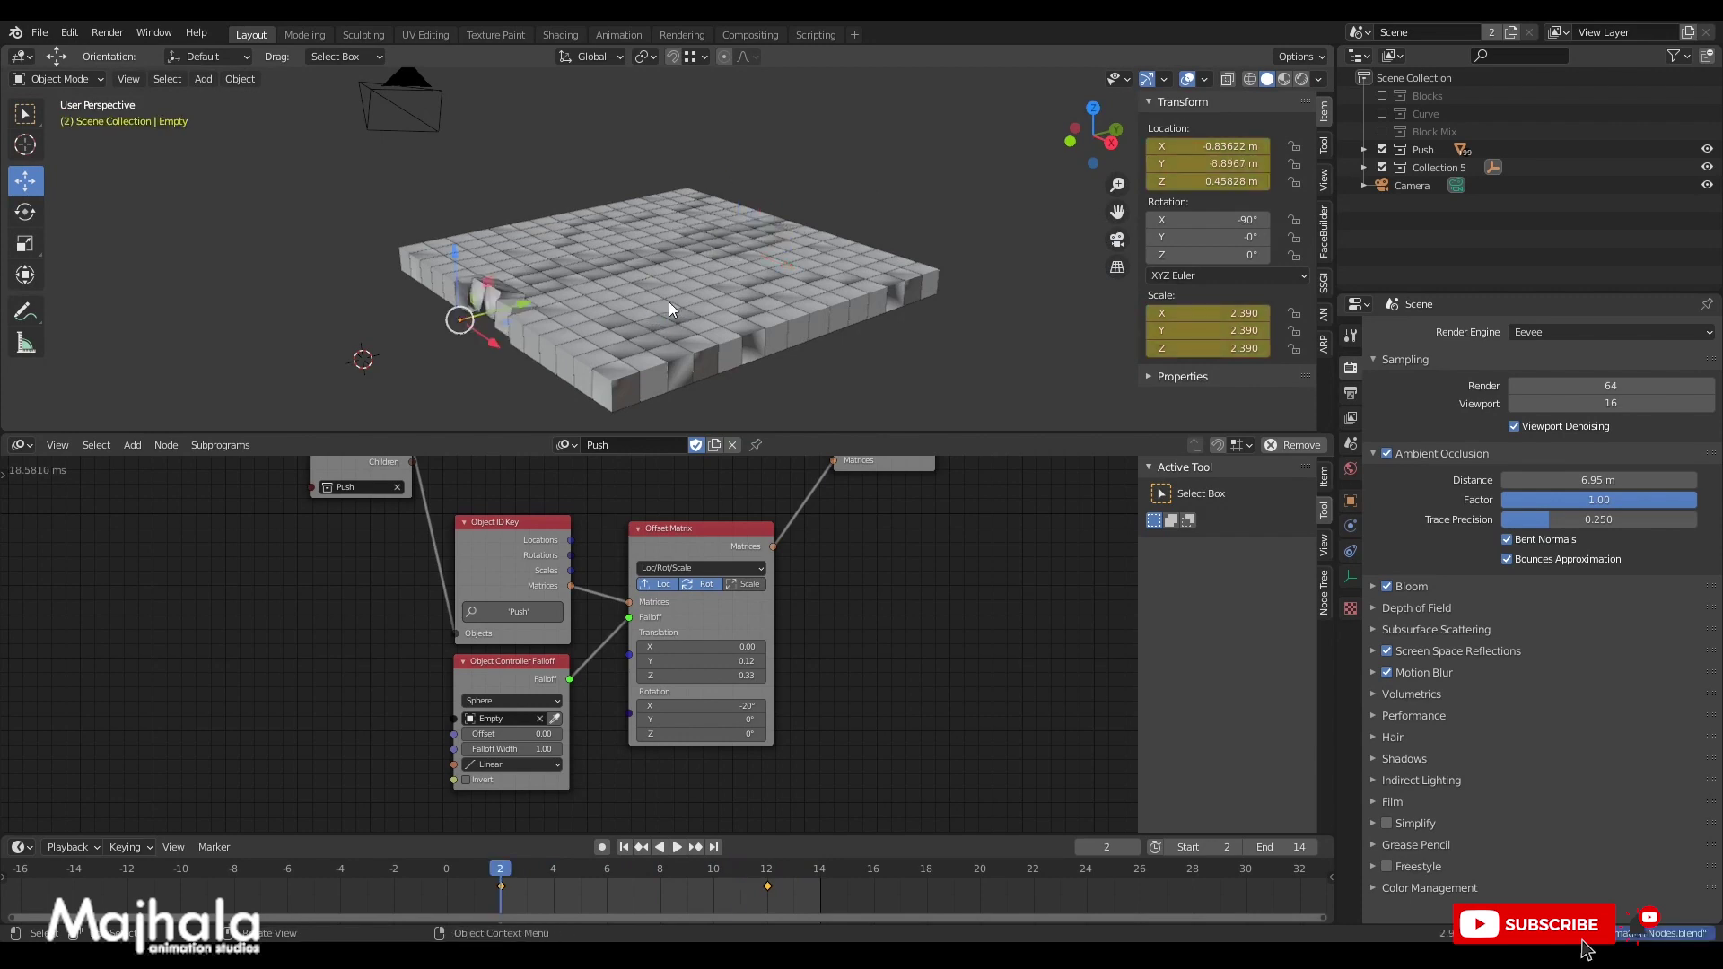
Examine the block grid around the empty and the full layout of the Push node tree.
middle_drag(687, 348, 725, 311)
scroll(726, 311, up, 2)
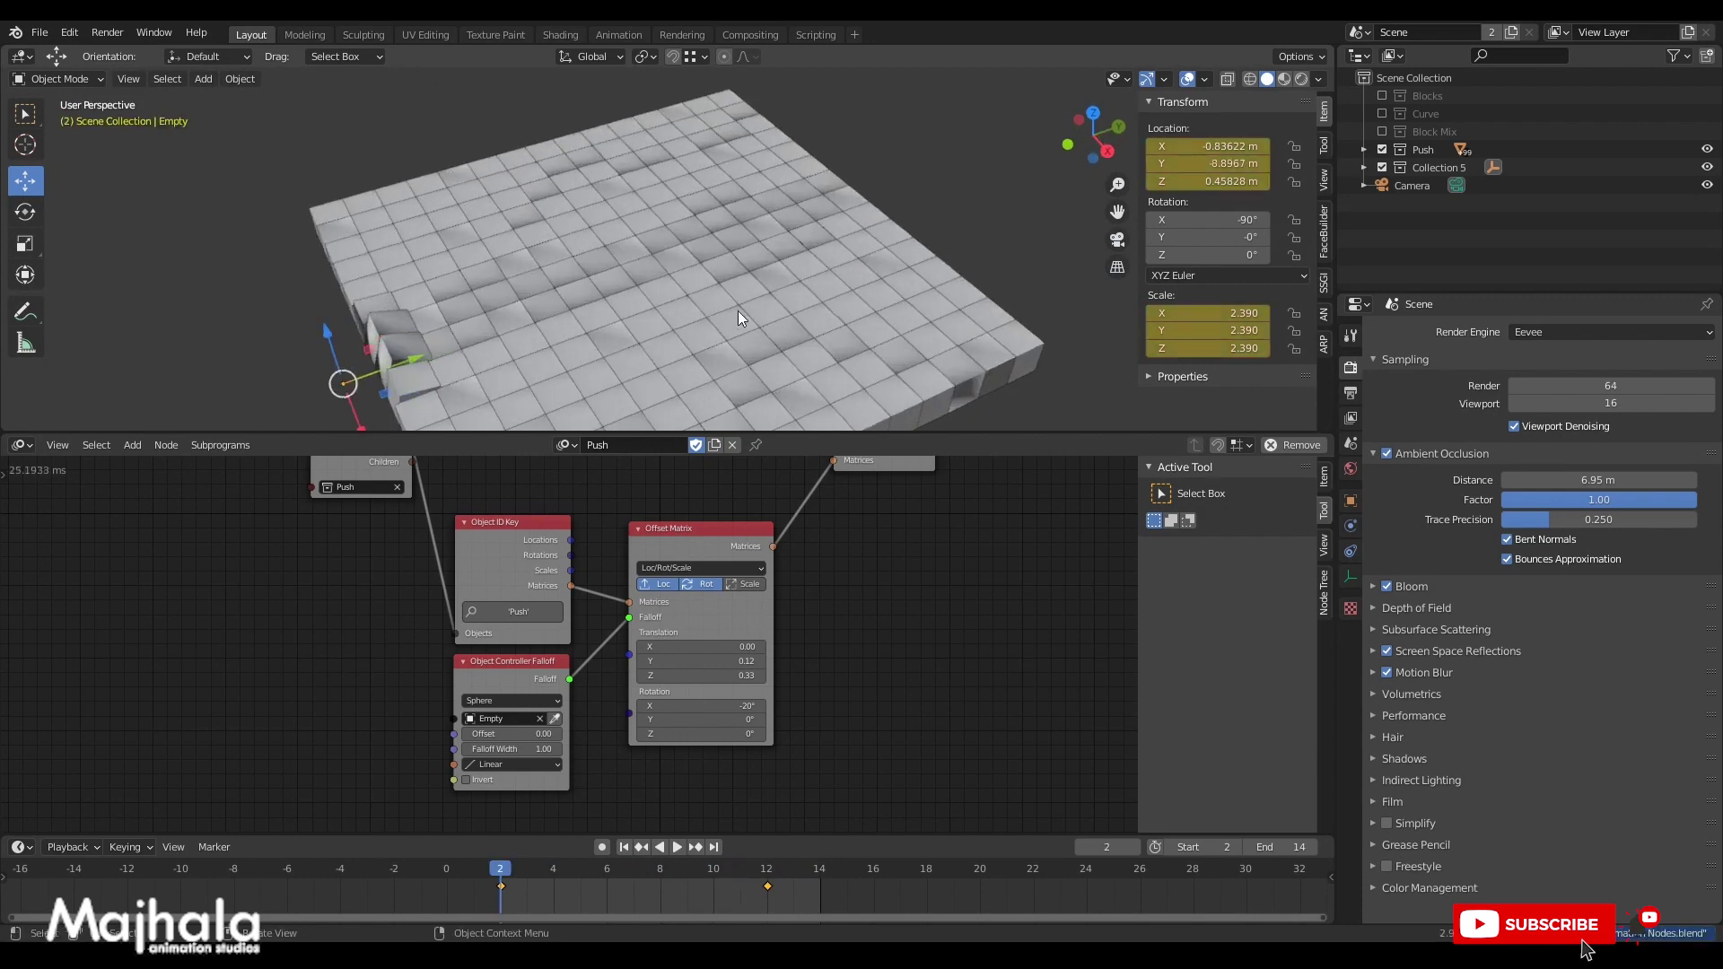
scroll(754, 245, down, 4)
middle_drag(773, 229, 660, 244)
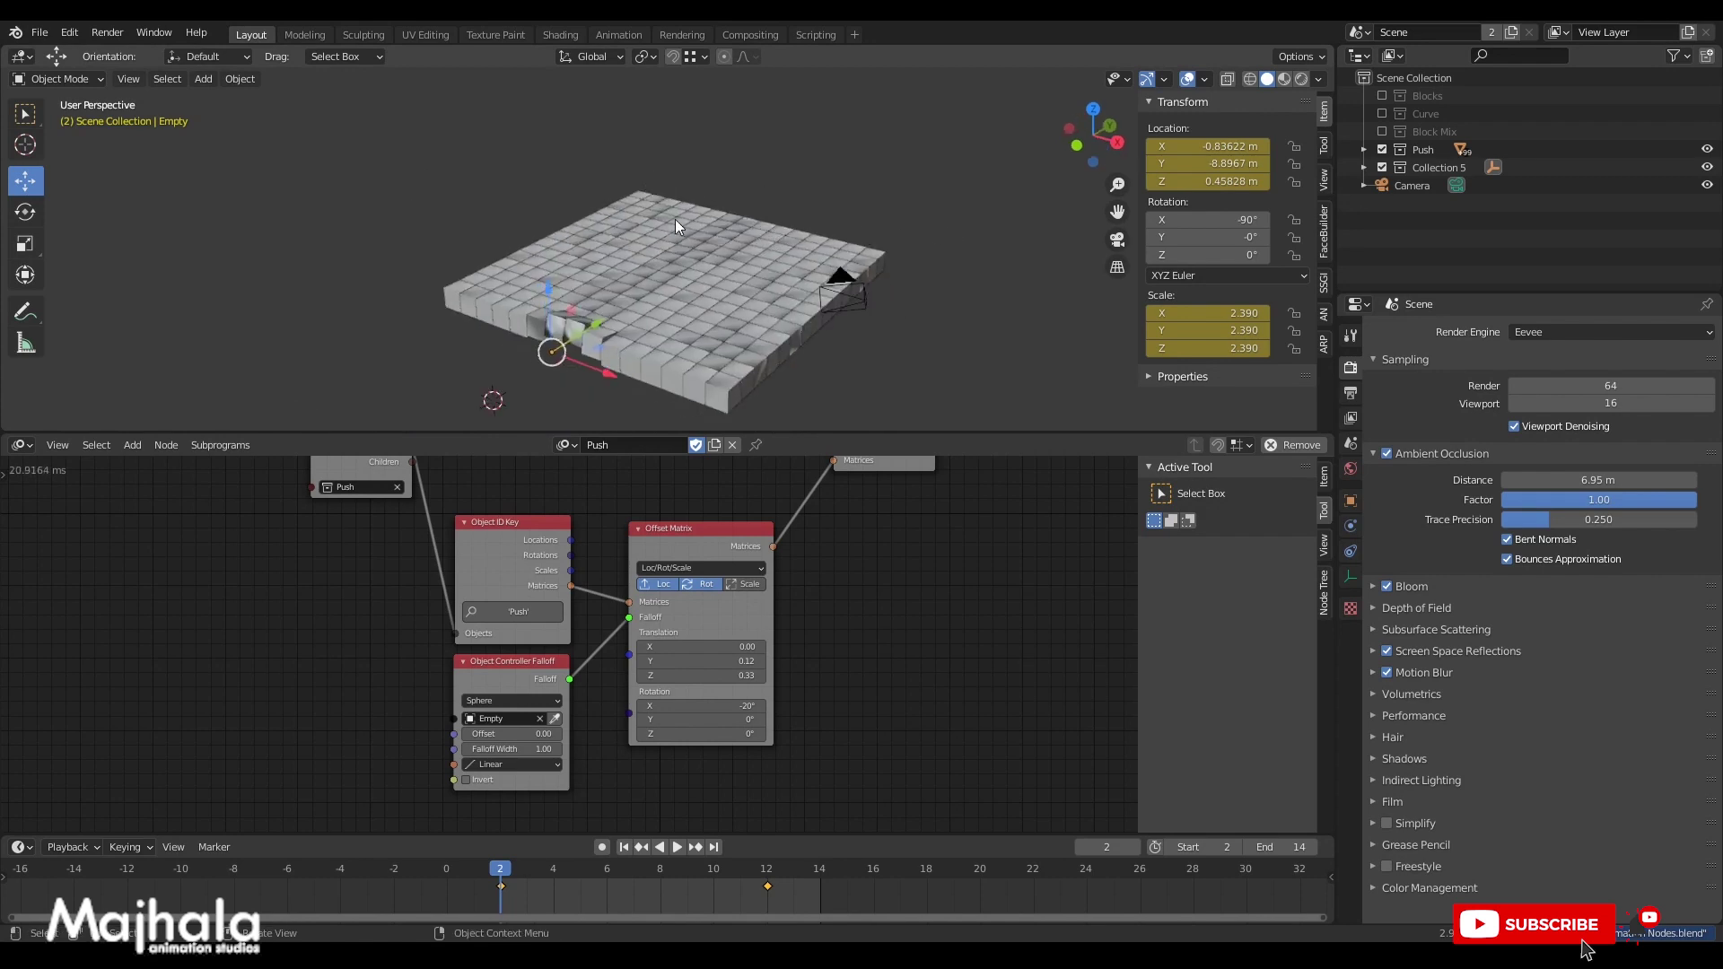
middle_drag(843, 225, 841, 191)
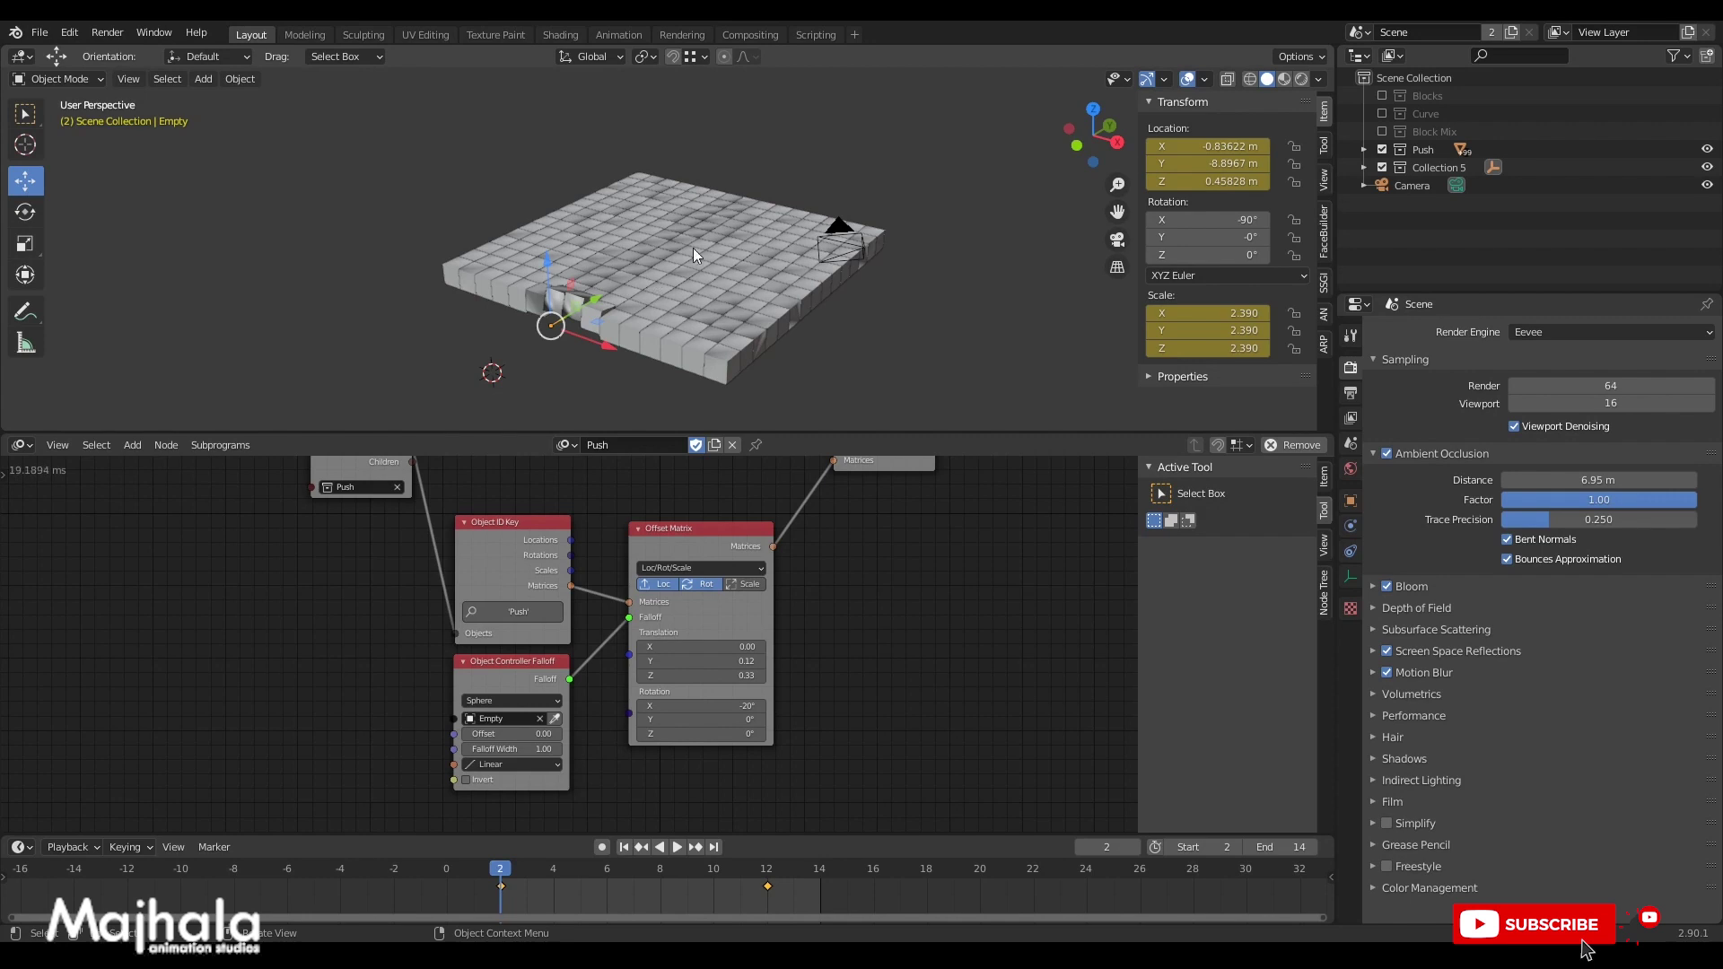
scroll(768, 234, up, 3)
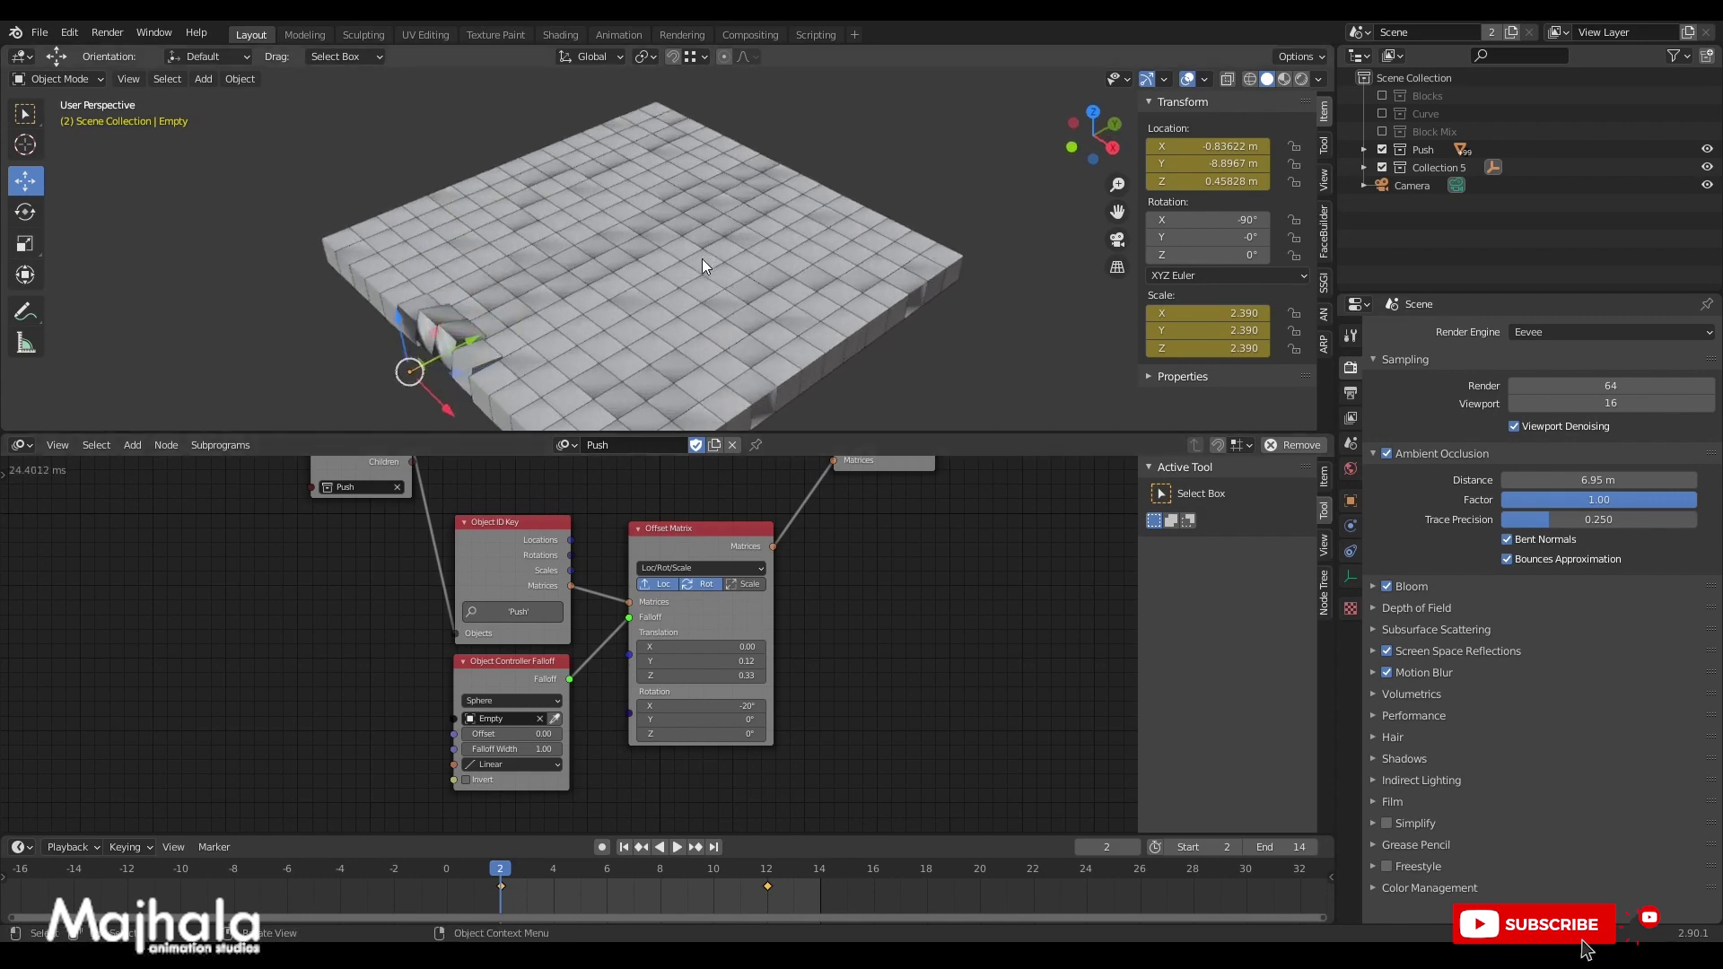
scroll(878, 628, down, 3)
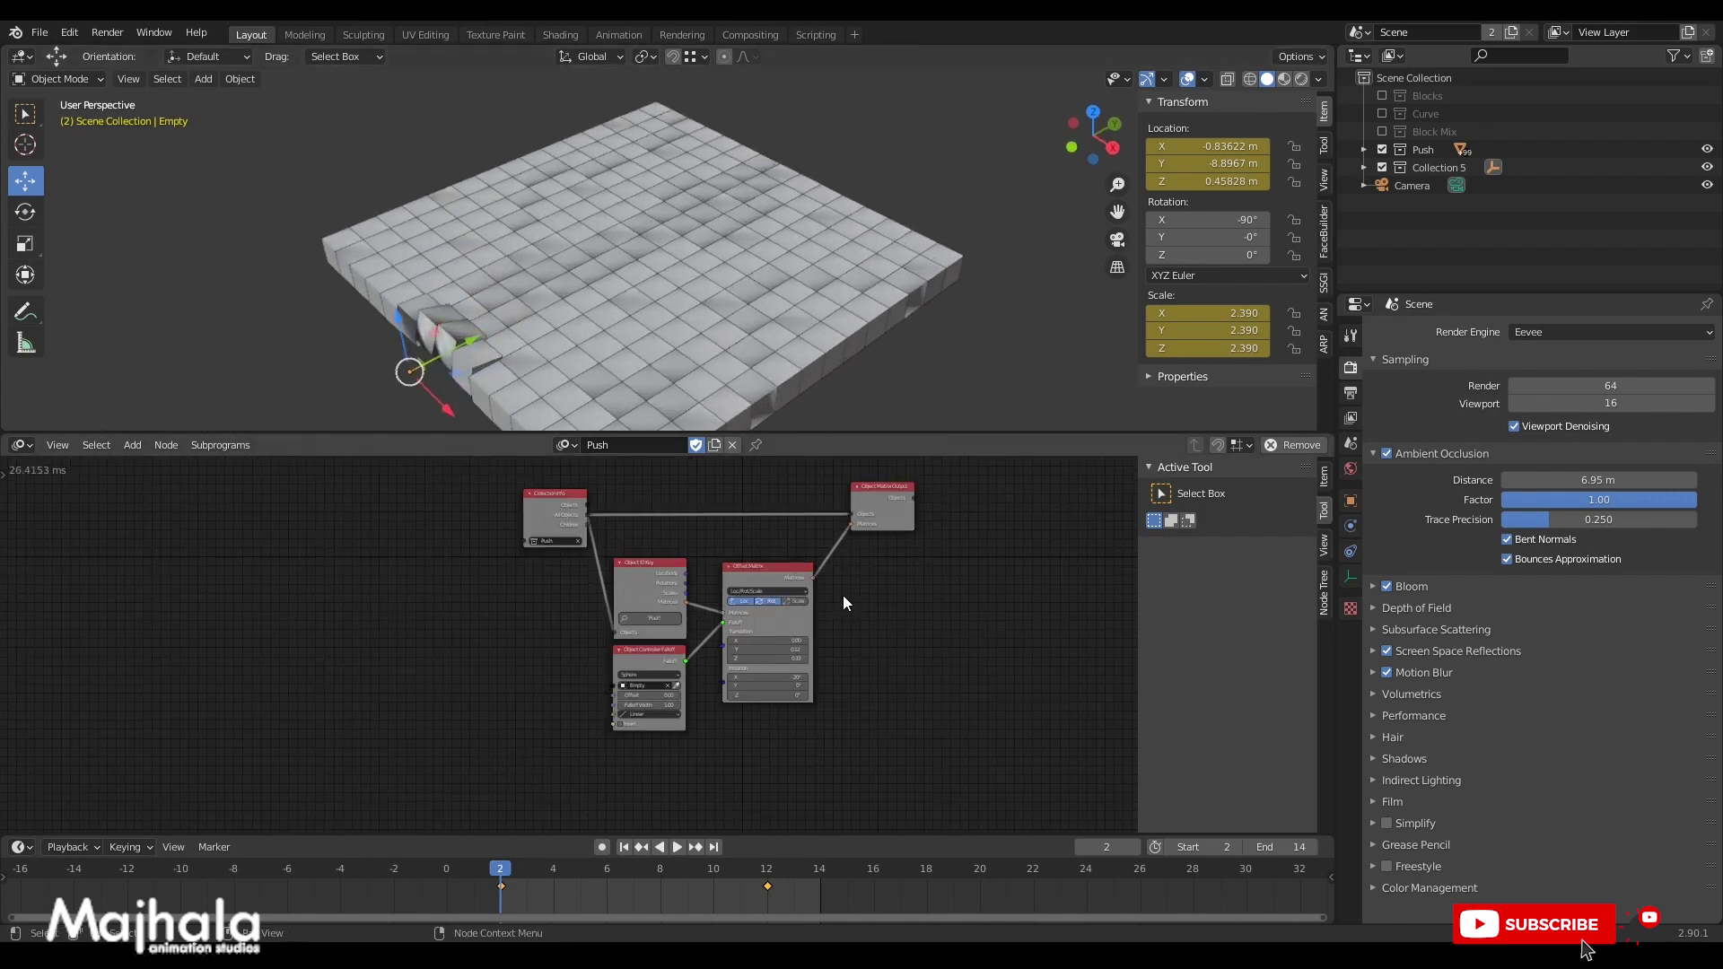
middle_drag(843, 595, 816, 563)
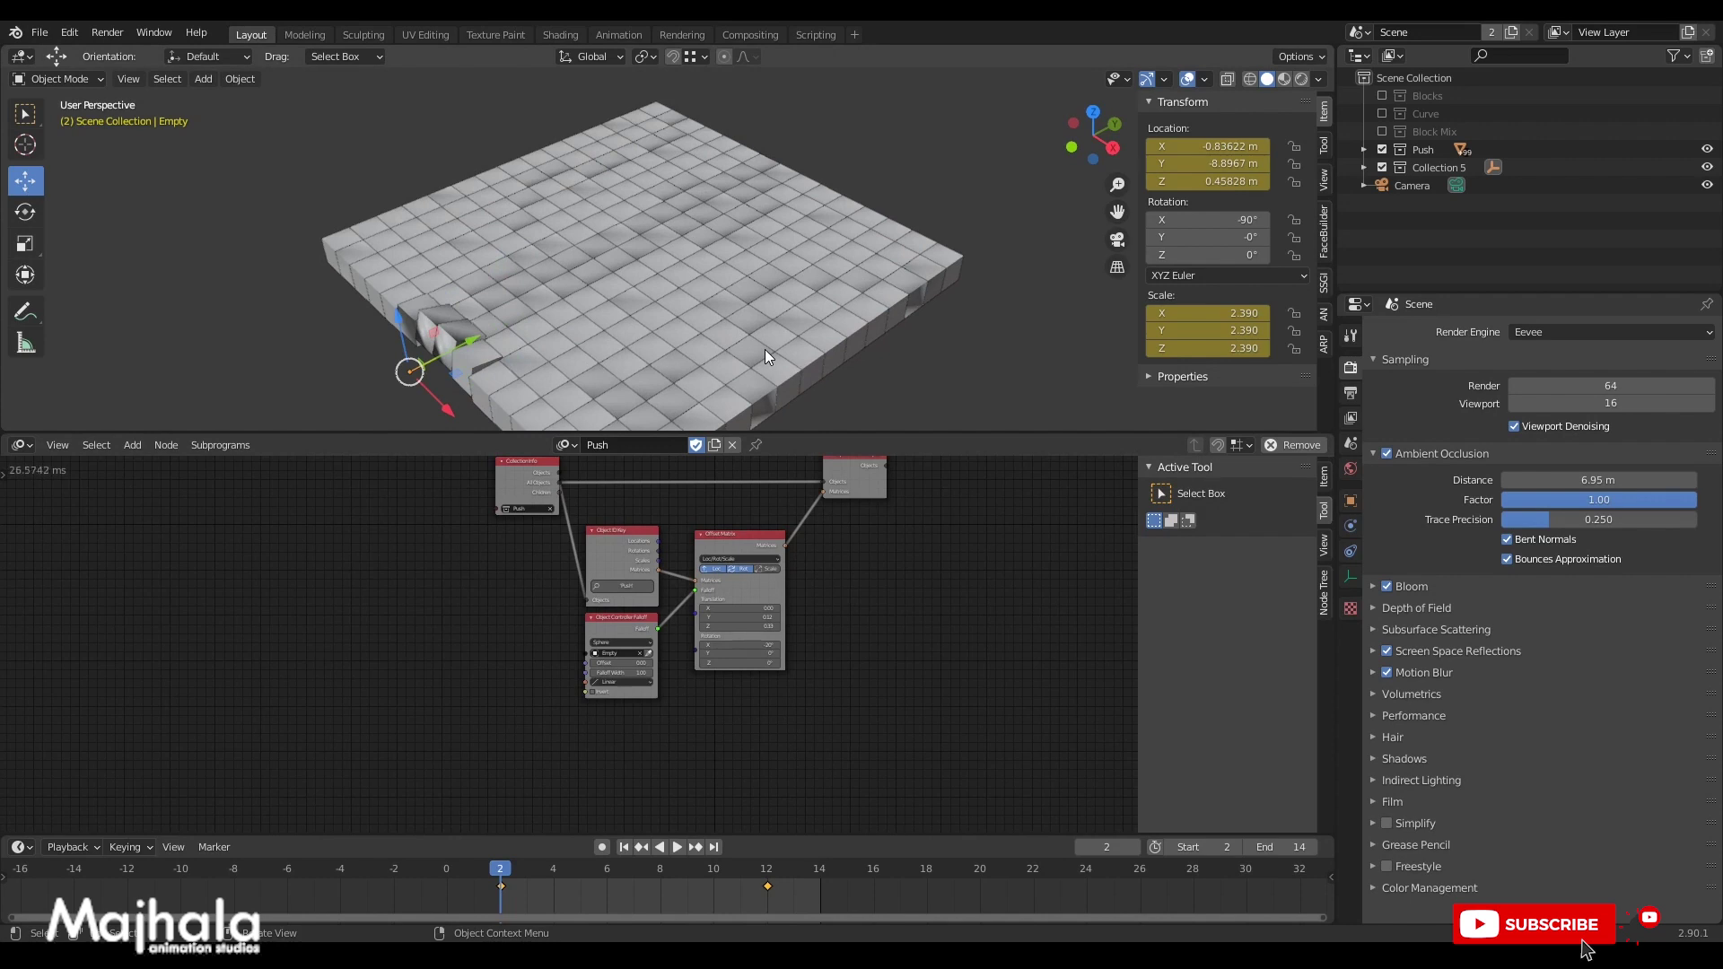
scroll(587, 215, down, 2)
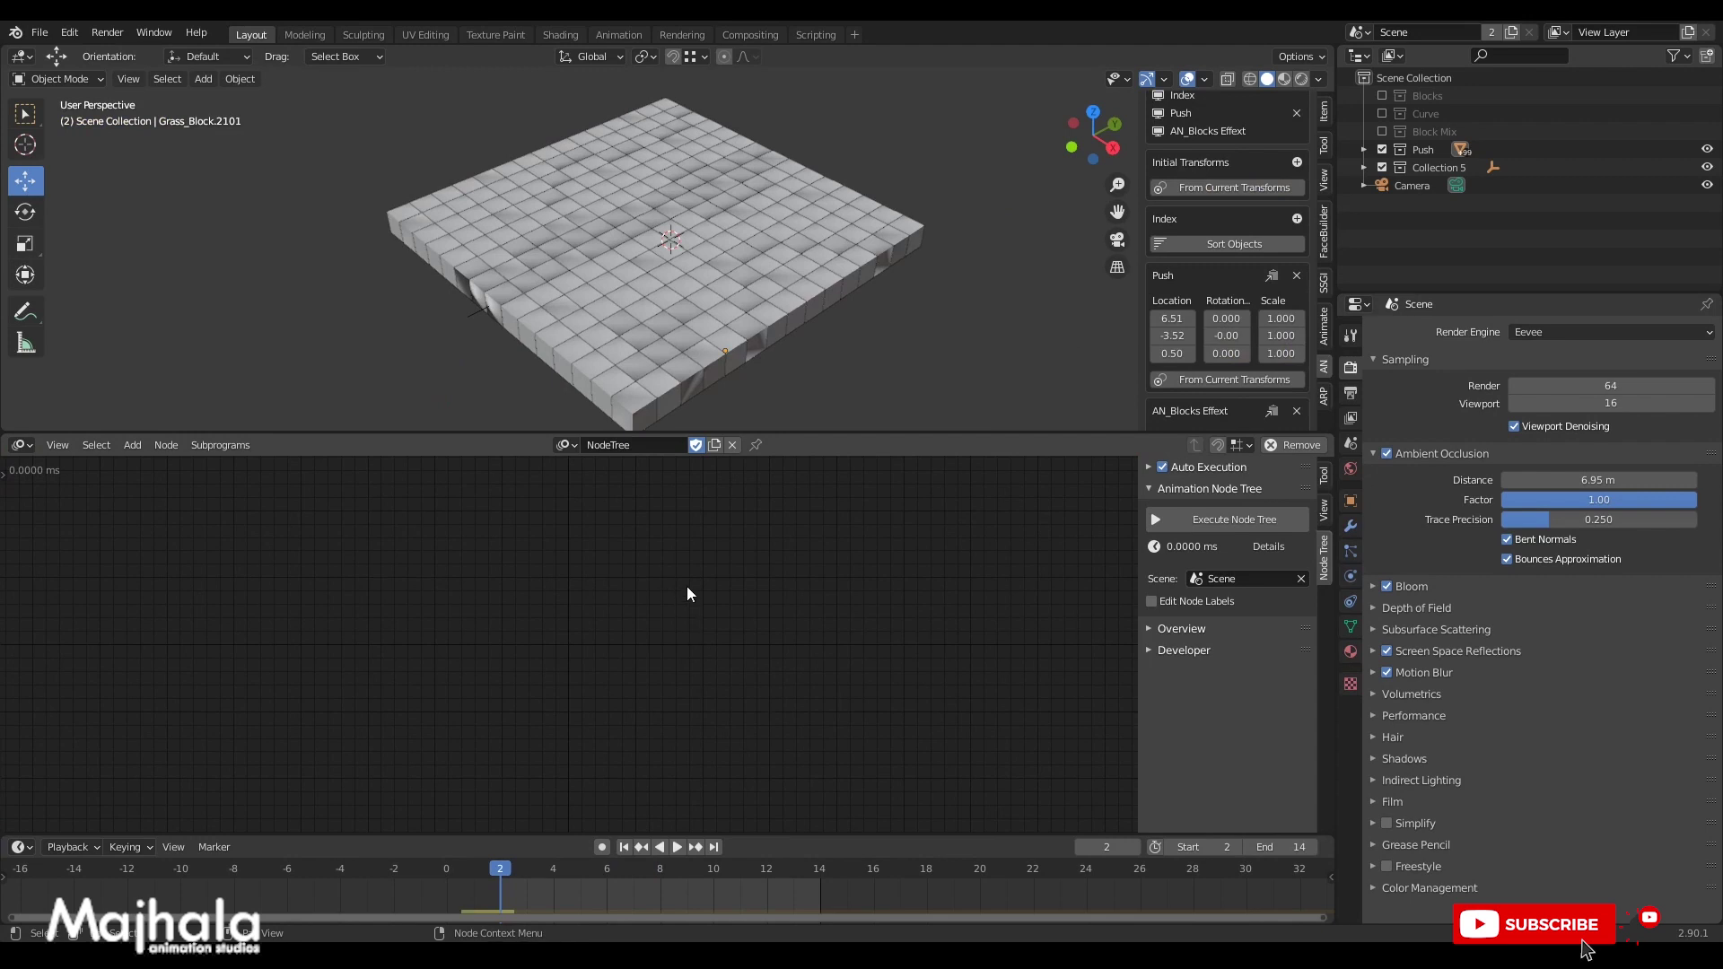
Enlarge the 3D viewport and select all the blocks of the grid.
drag(860, 433, 860, 537)
middle_drag(824, 368, 761, 342)
scroll(808, 351, up, 4)
scroll(916, 395, down, 4)
drag(982, 423, 419, 173)
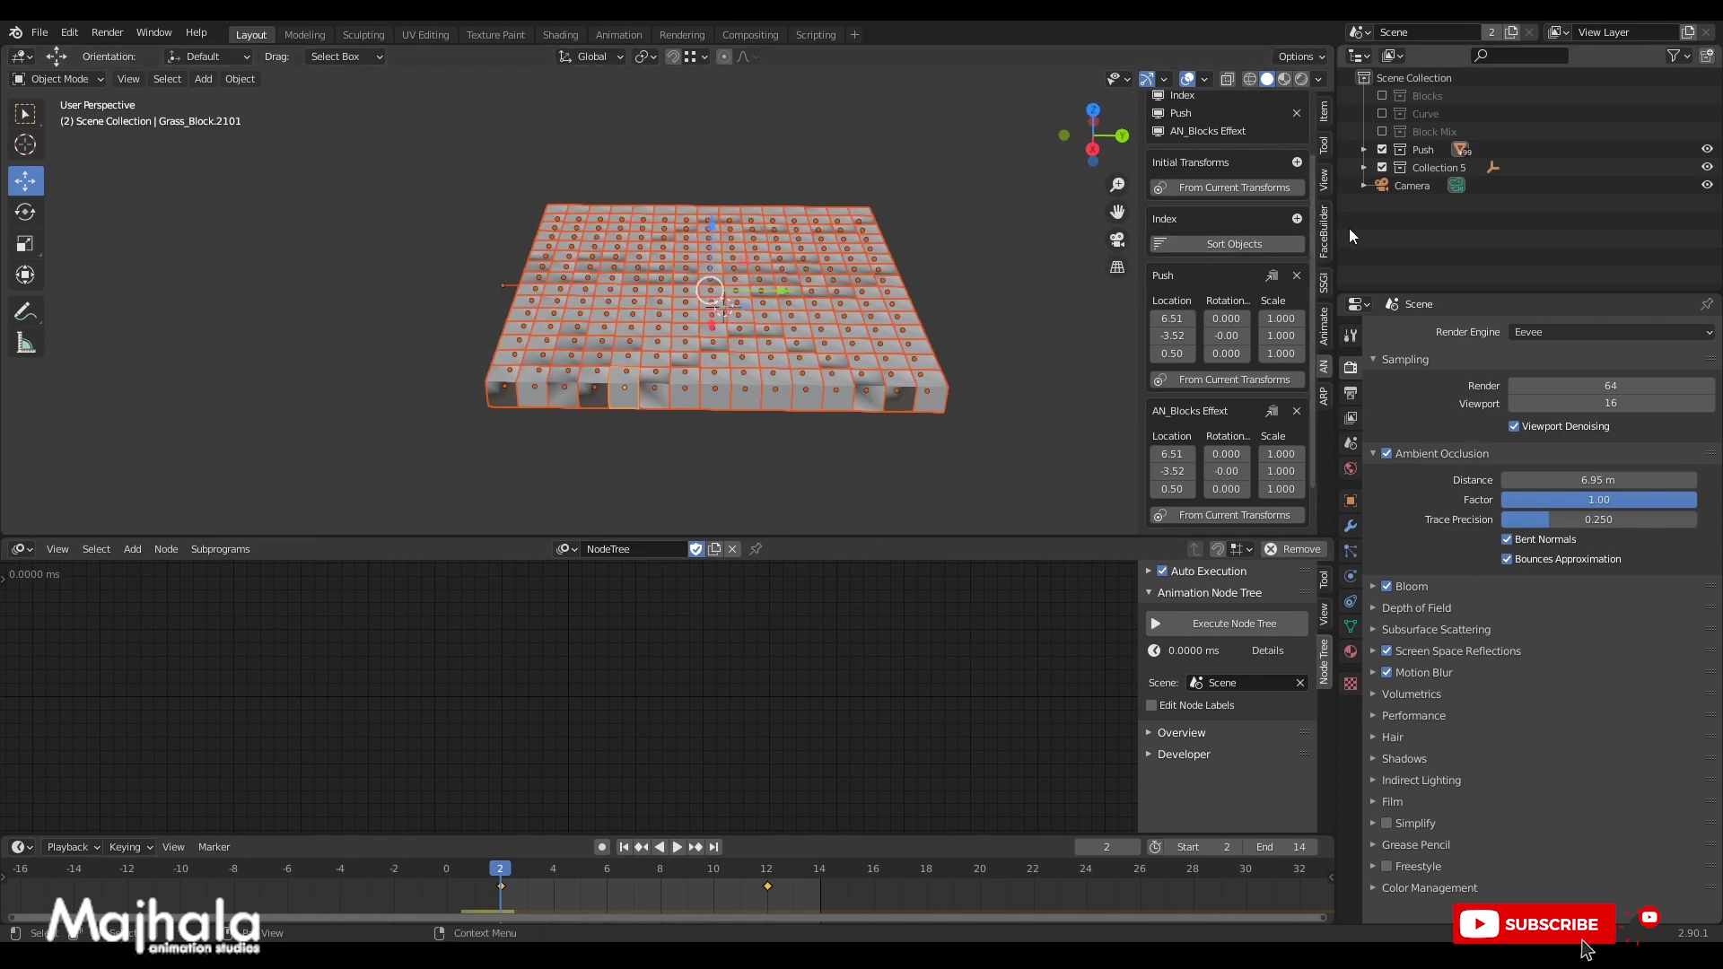
Switch the Push collection and Collection 5 off and back on to check which objects each contains.
click(1382, 149)
click(1382, 149)
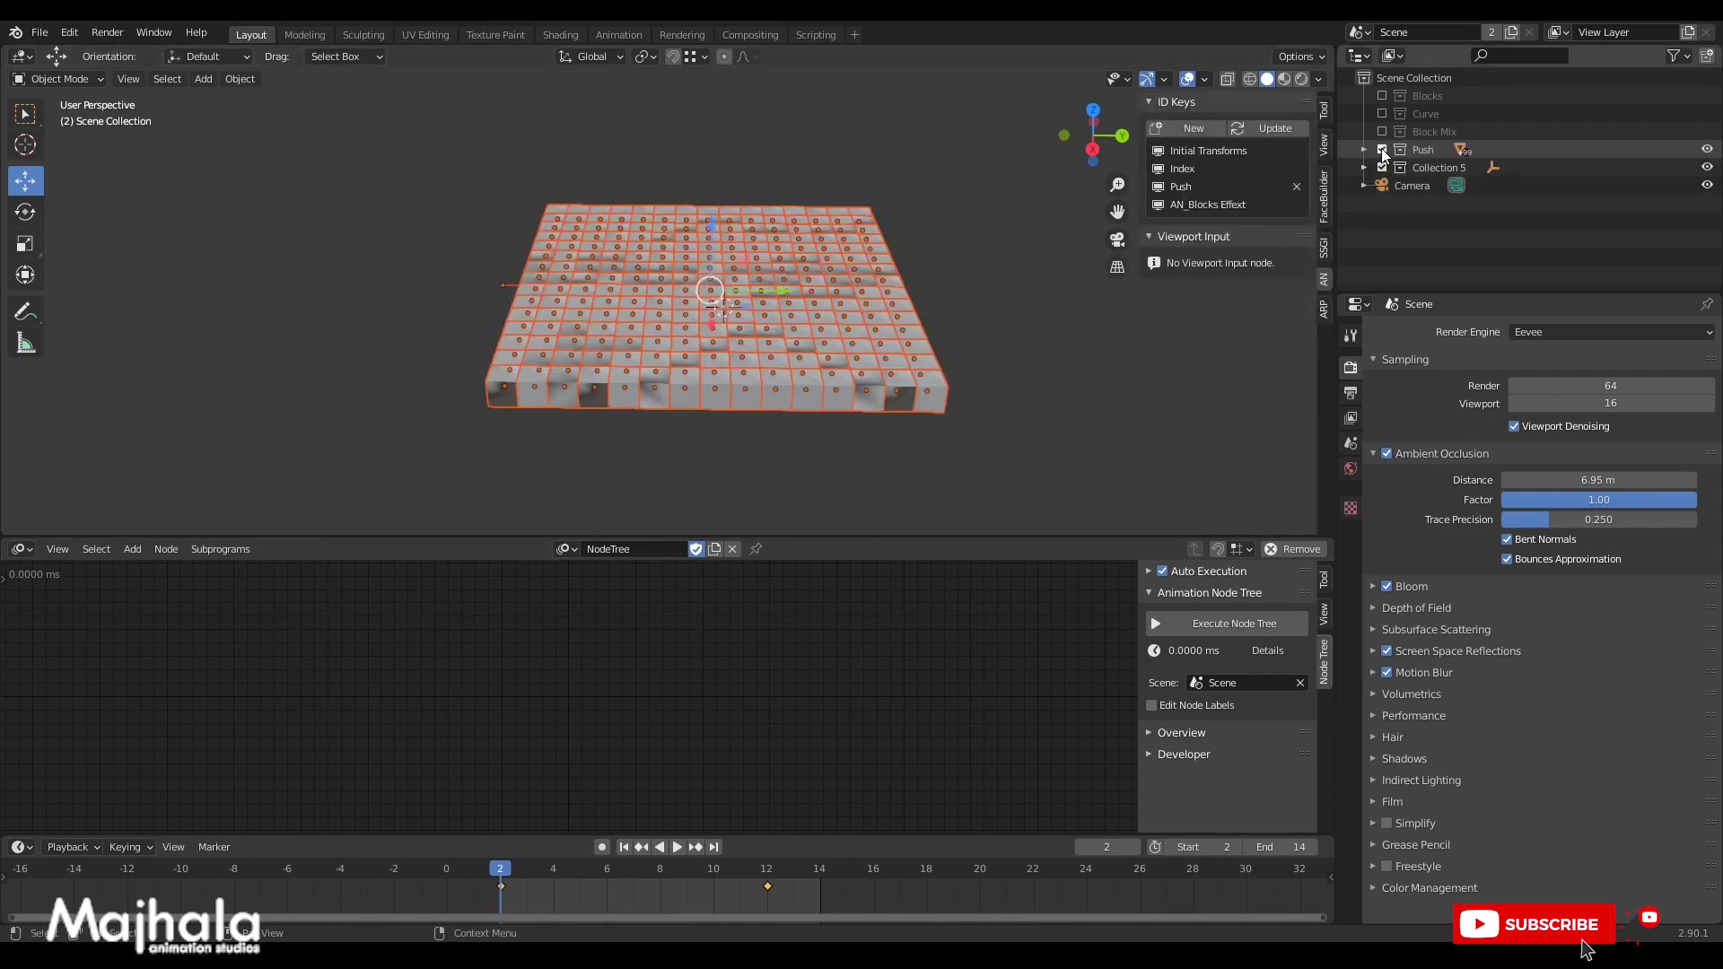
click(978, 154)
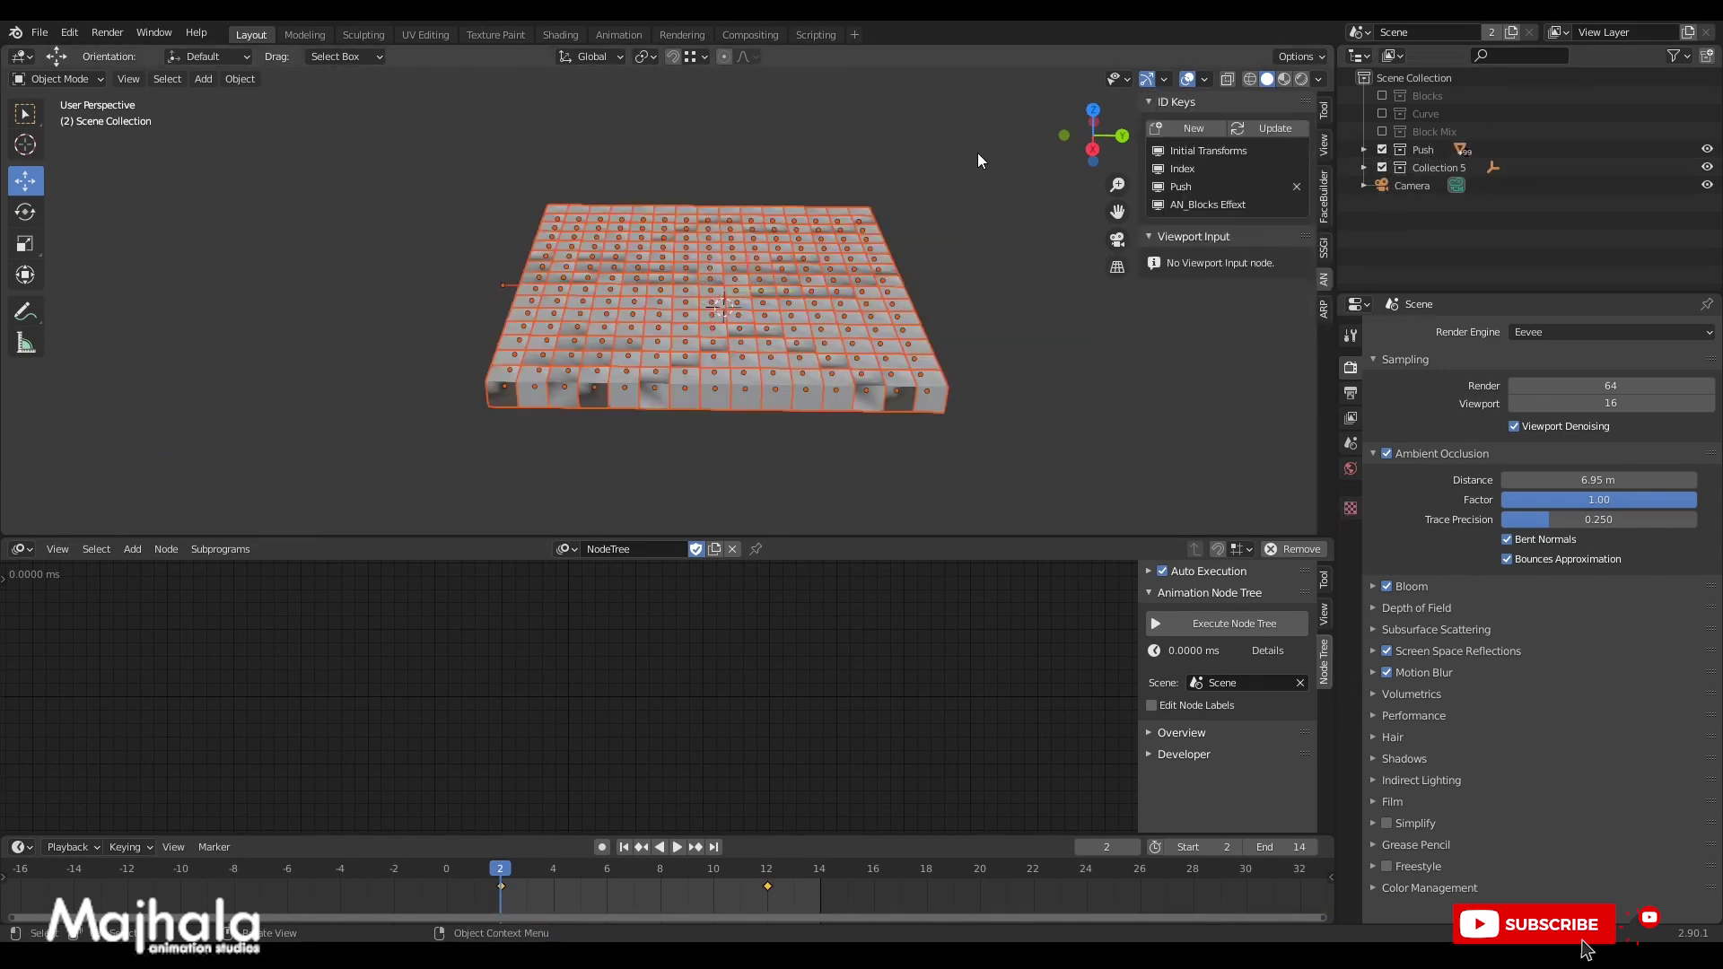
click(1382, 167)
click(1383, 167)
middle_drag(869, 305, 1239, 288)
click(1413, 170)
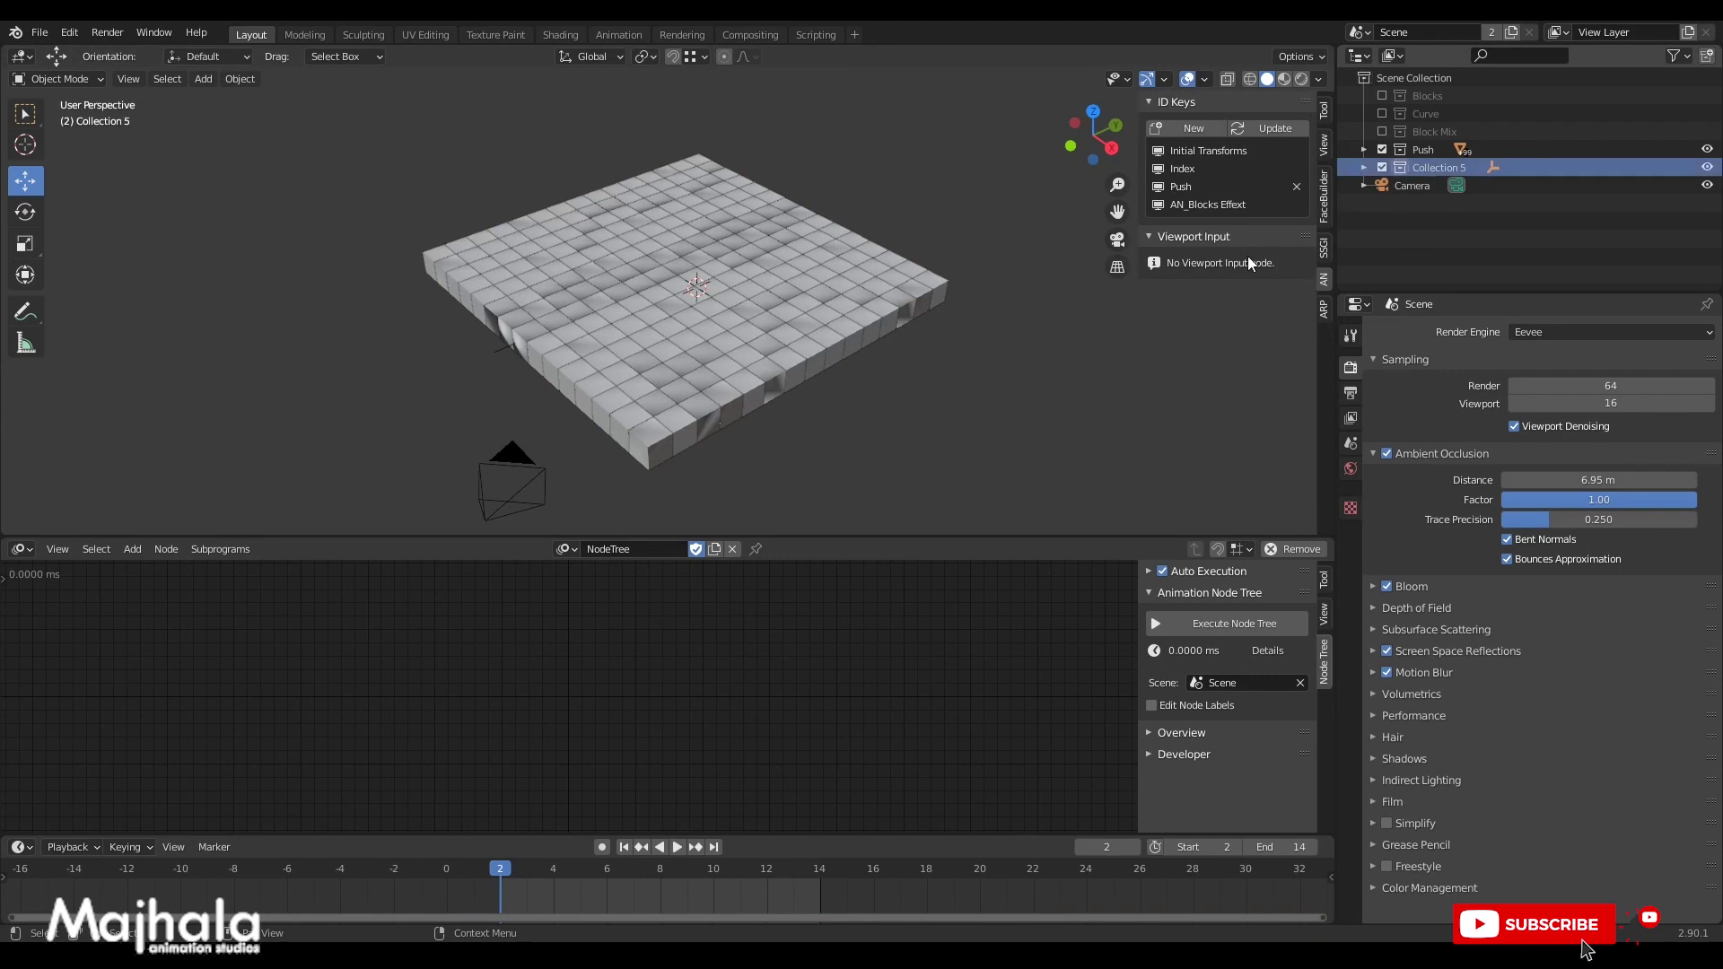
Select the empty at the grid's edge, move it about 7.1 m away from the blocks, and undo the move.
click(503, 350)
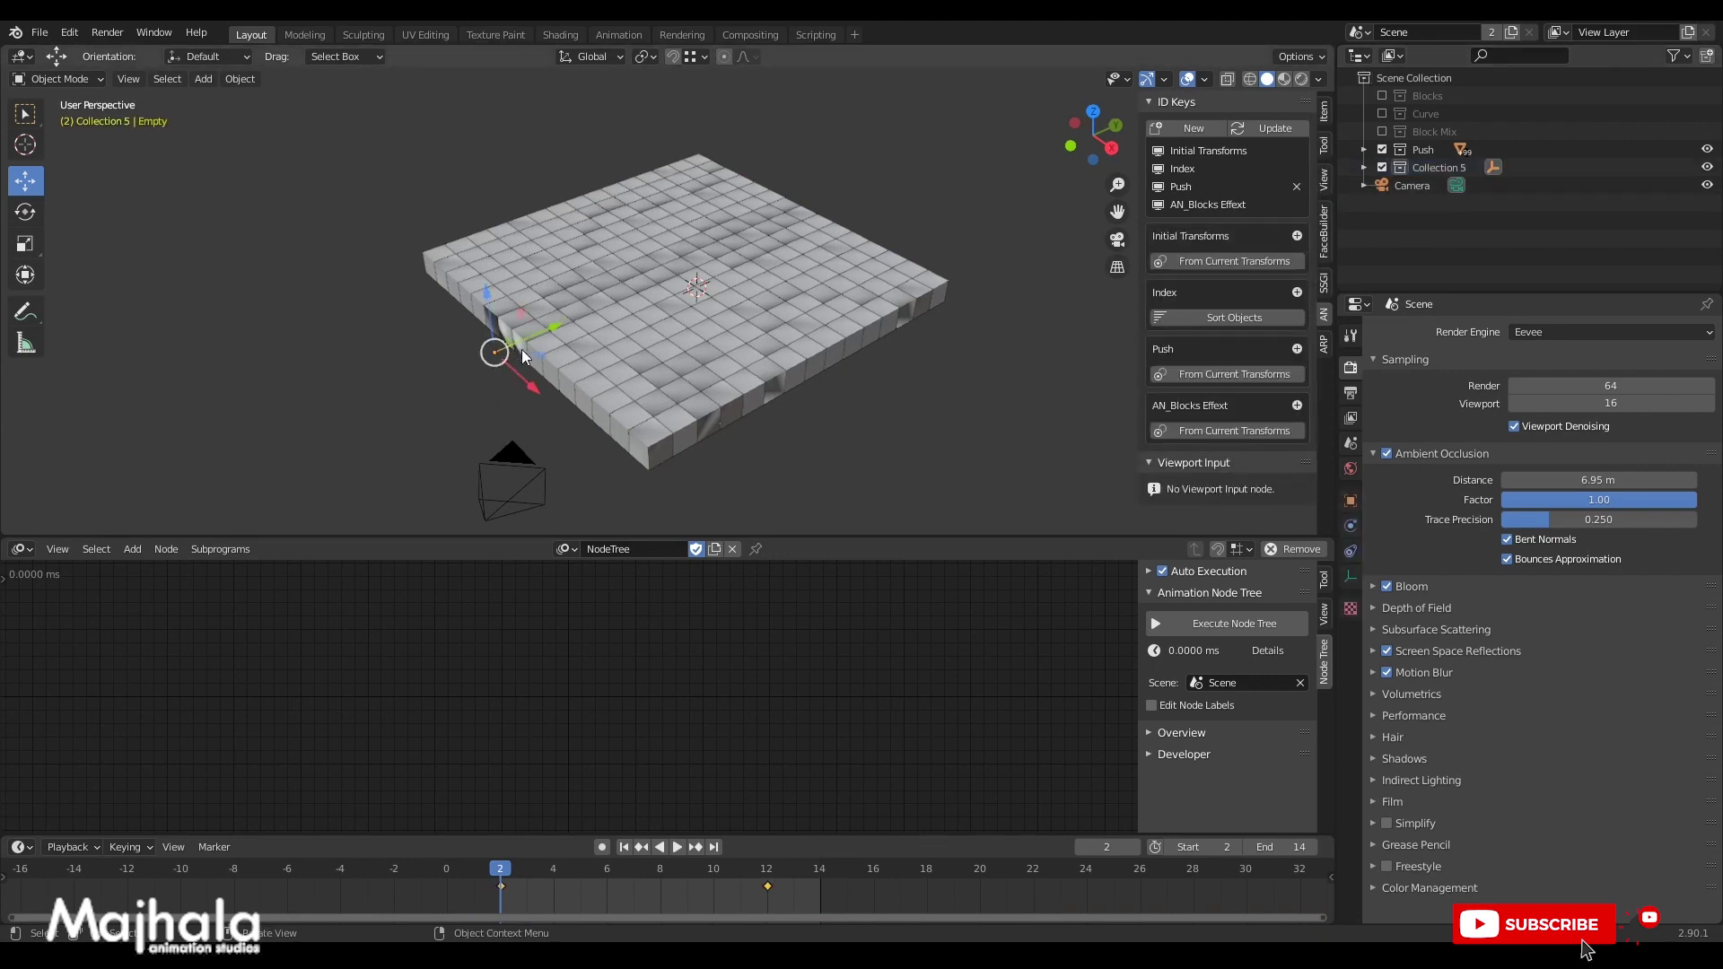
middle_drag(524, 347, 522, 363)
key(g)
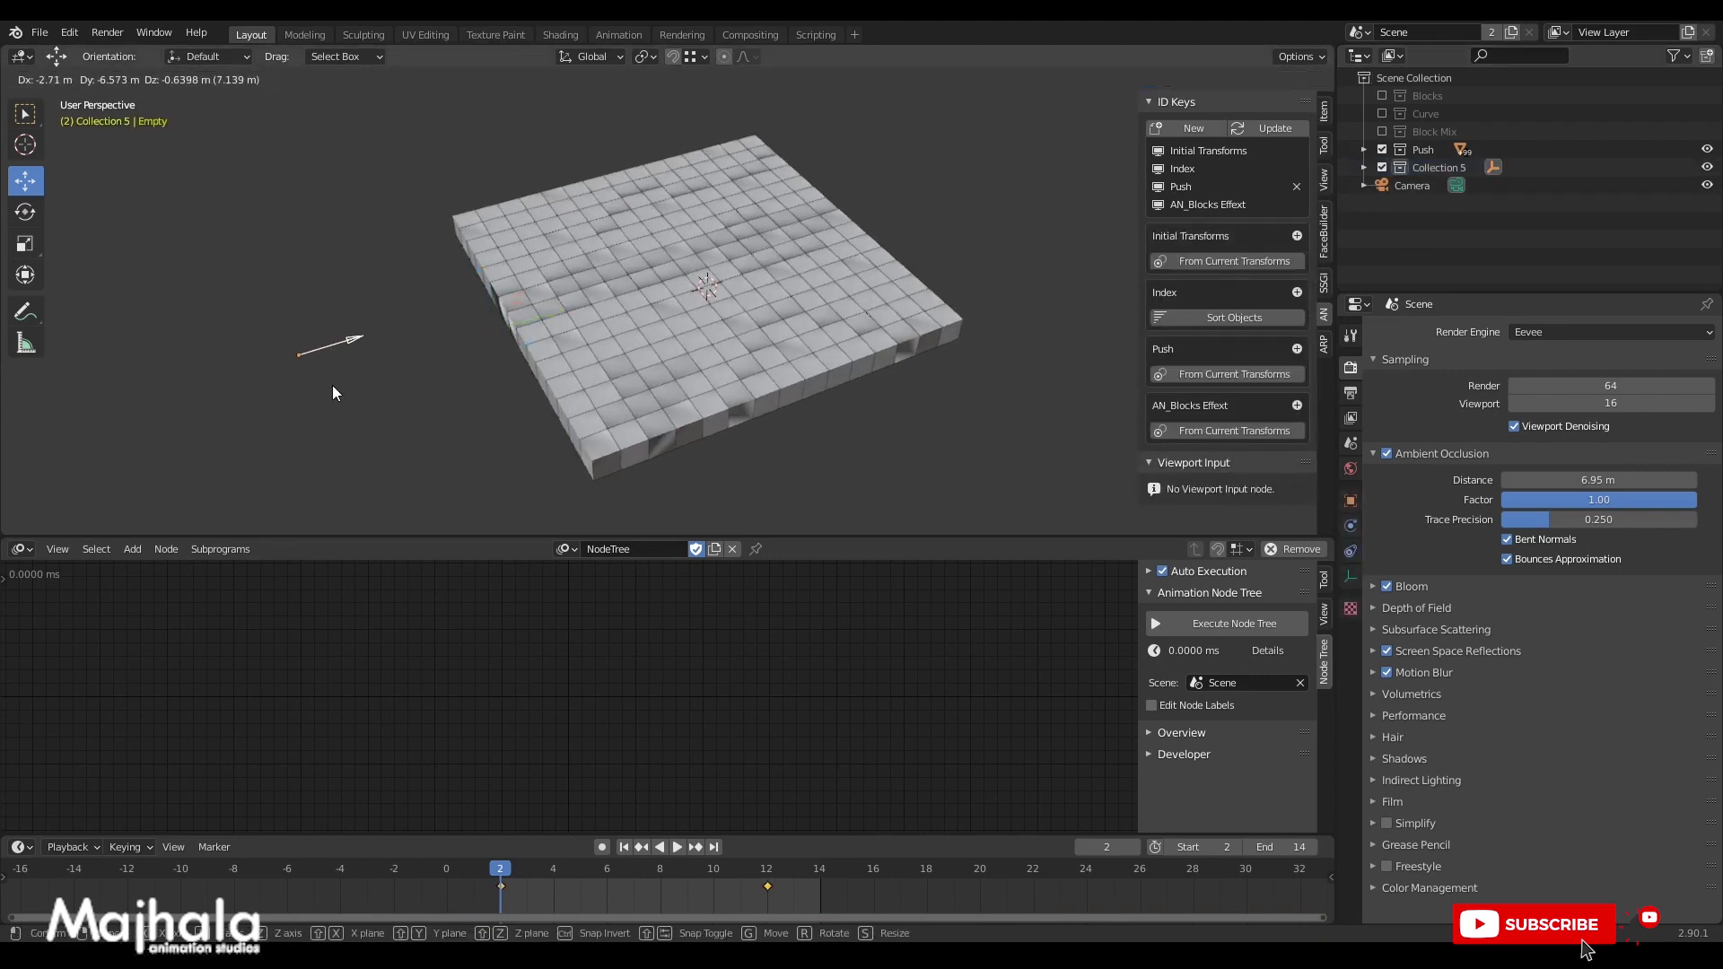
click(354, 310)
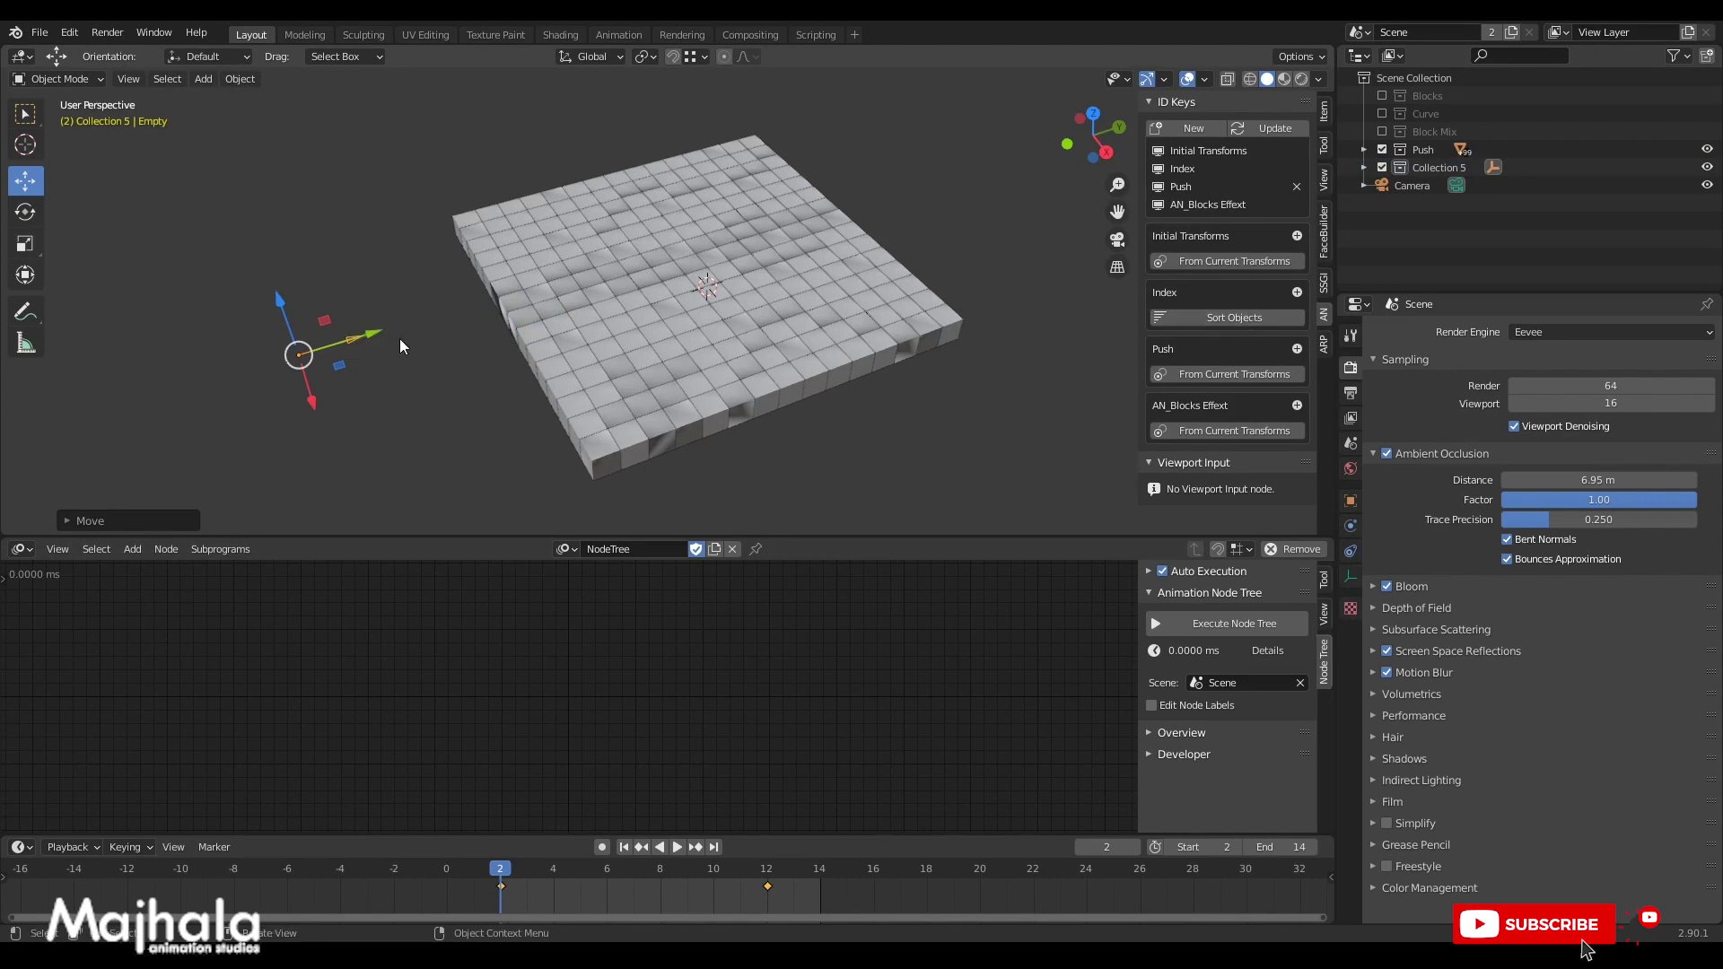
key(ctrl+z)
middle_drag(428, 391, 448, 426)
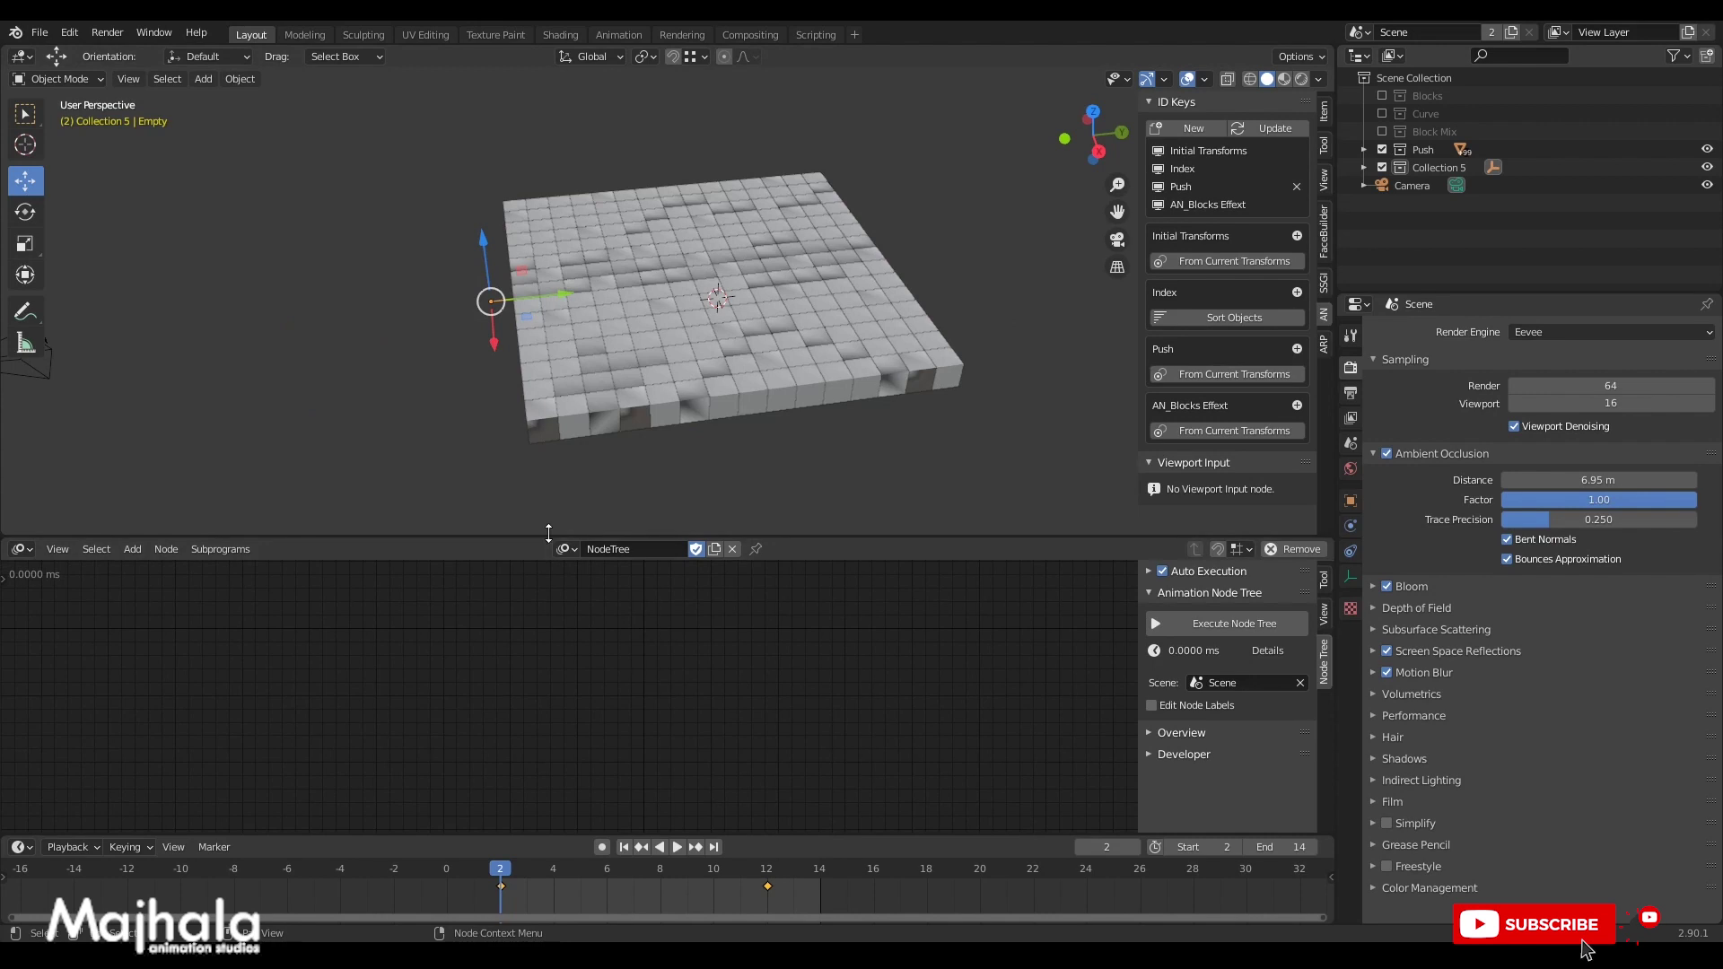
Enlarge the node editor, add a Collection Info node to the empty tree and assign the Push collection to it.
drag(545, 538, 543, 498)
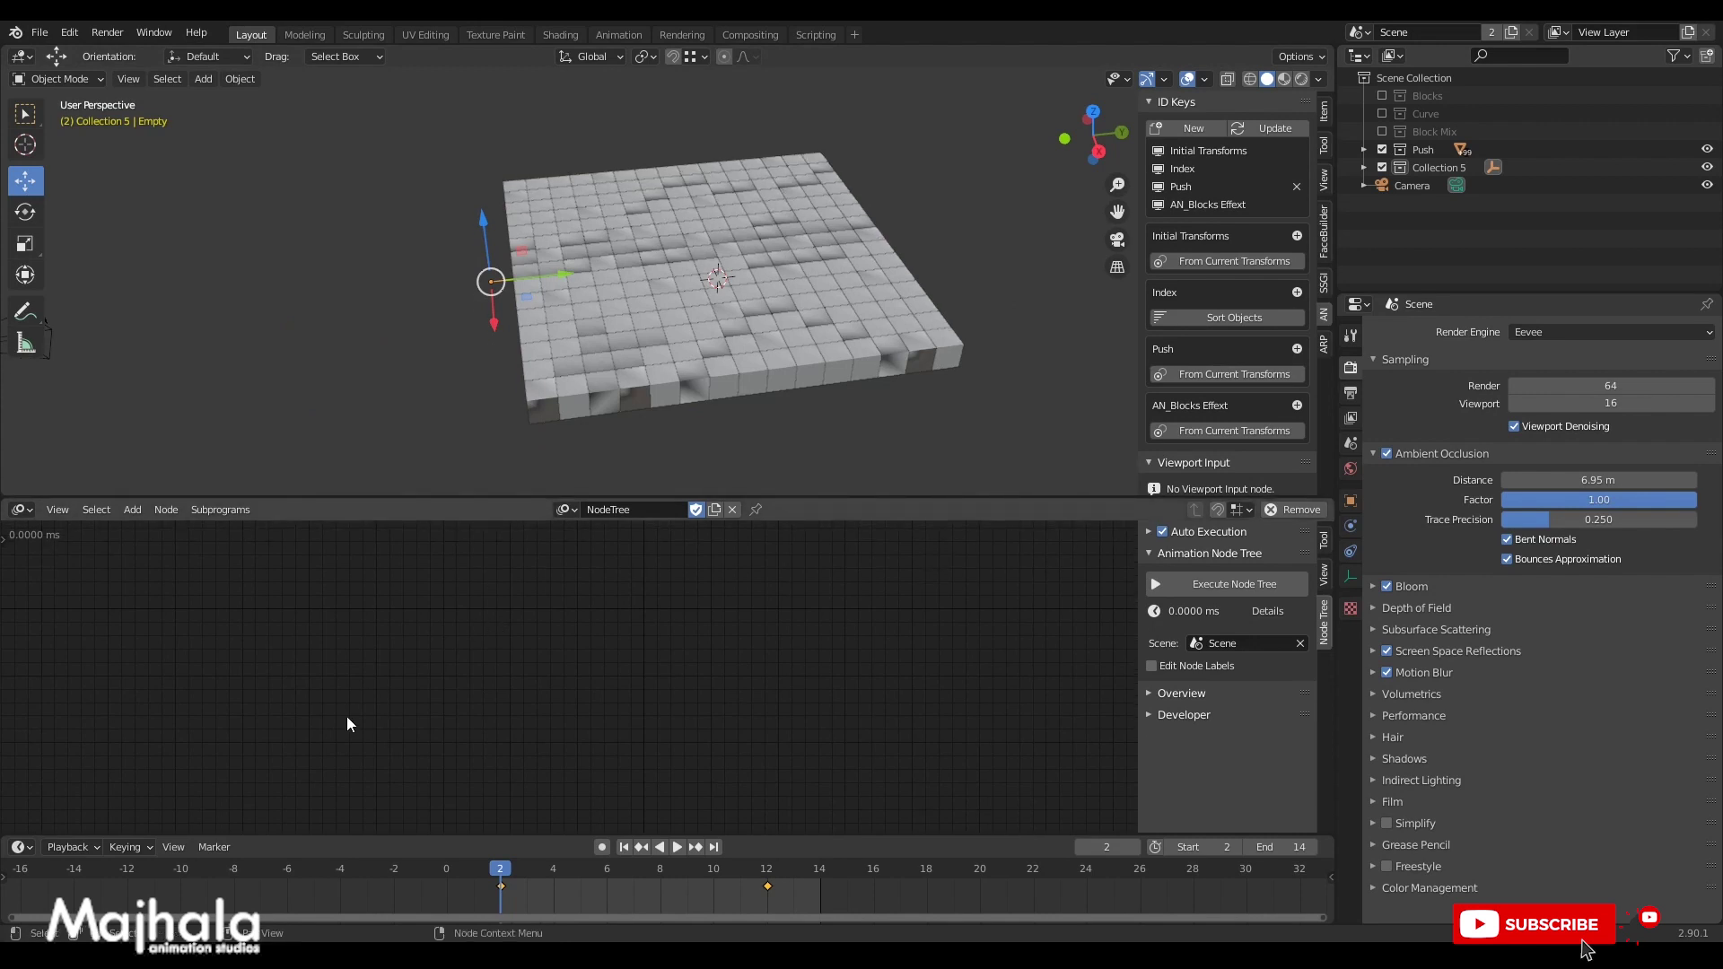
key(shift+a)
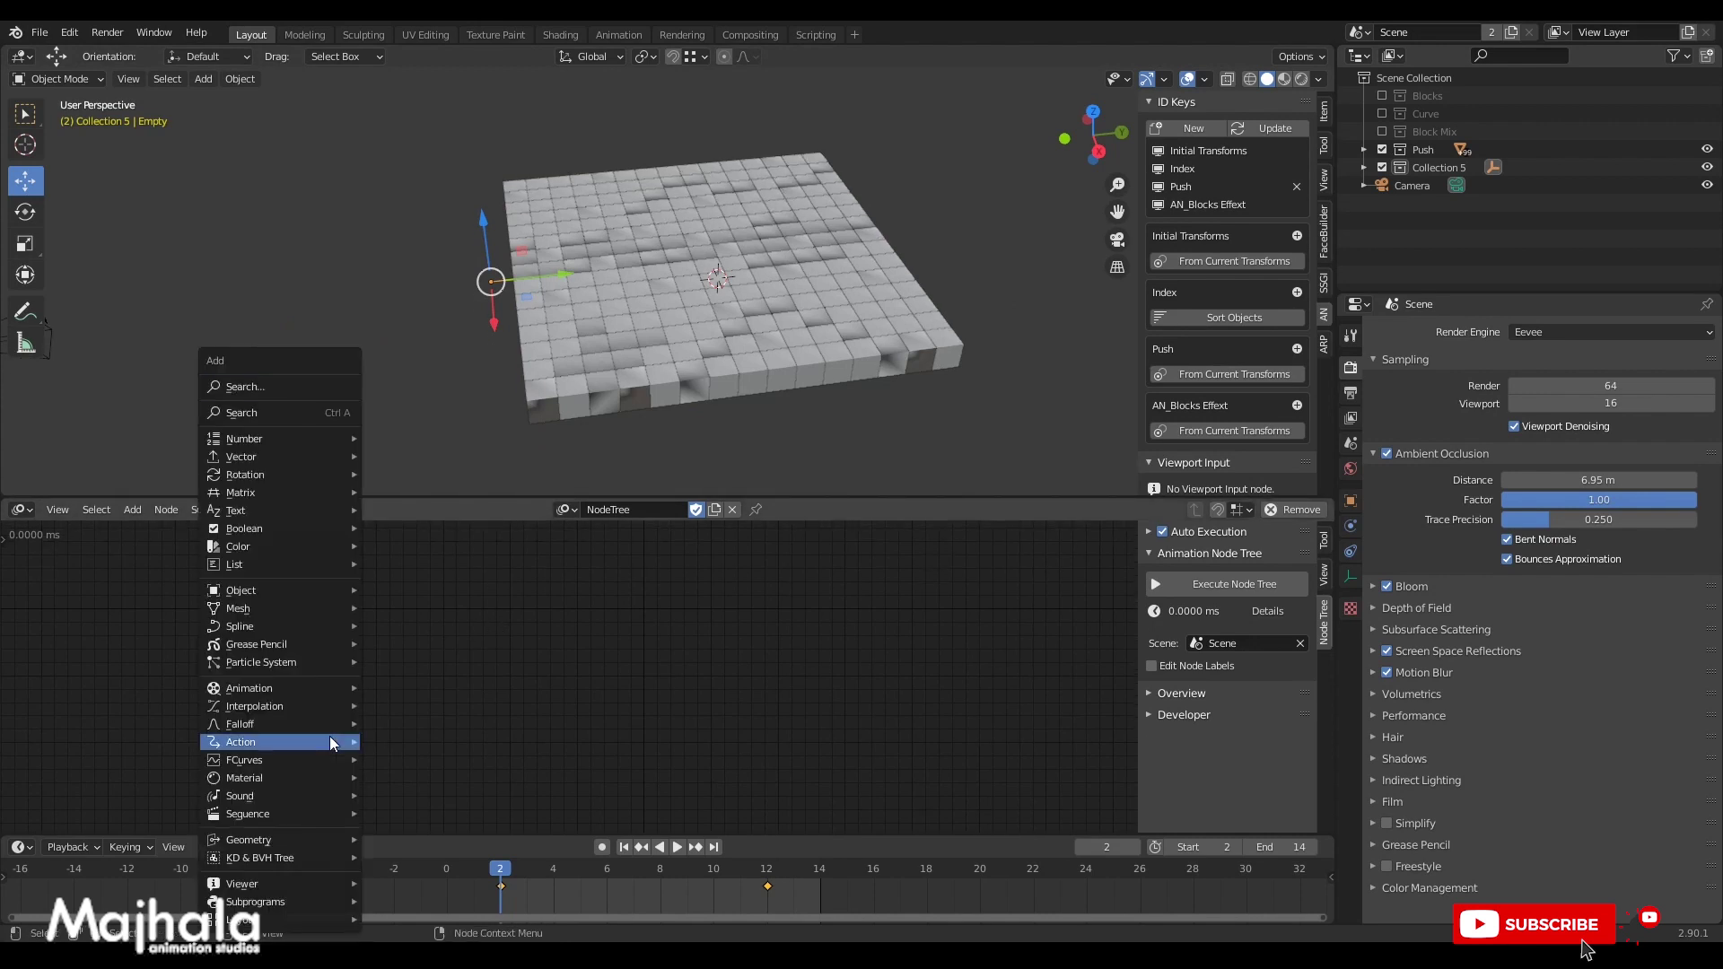
mouse_move(332, 743)
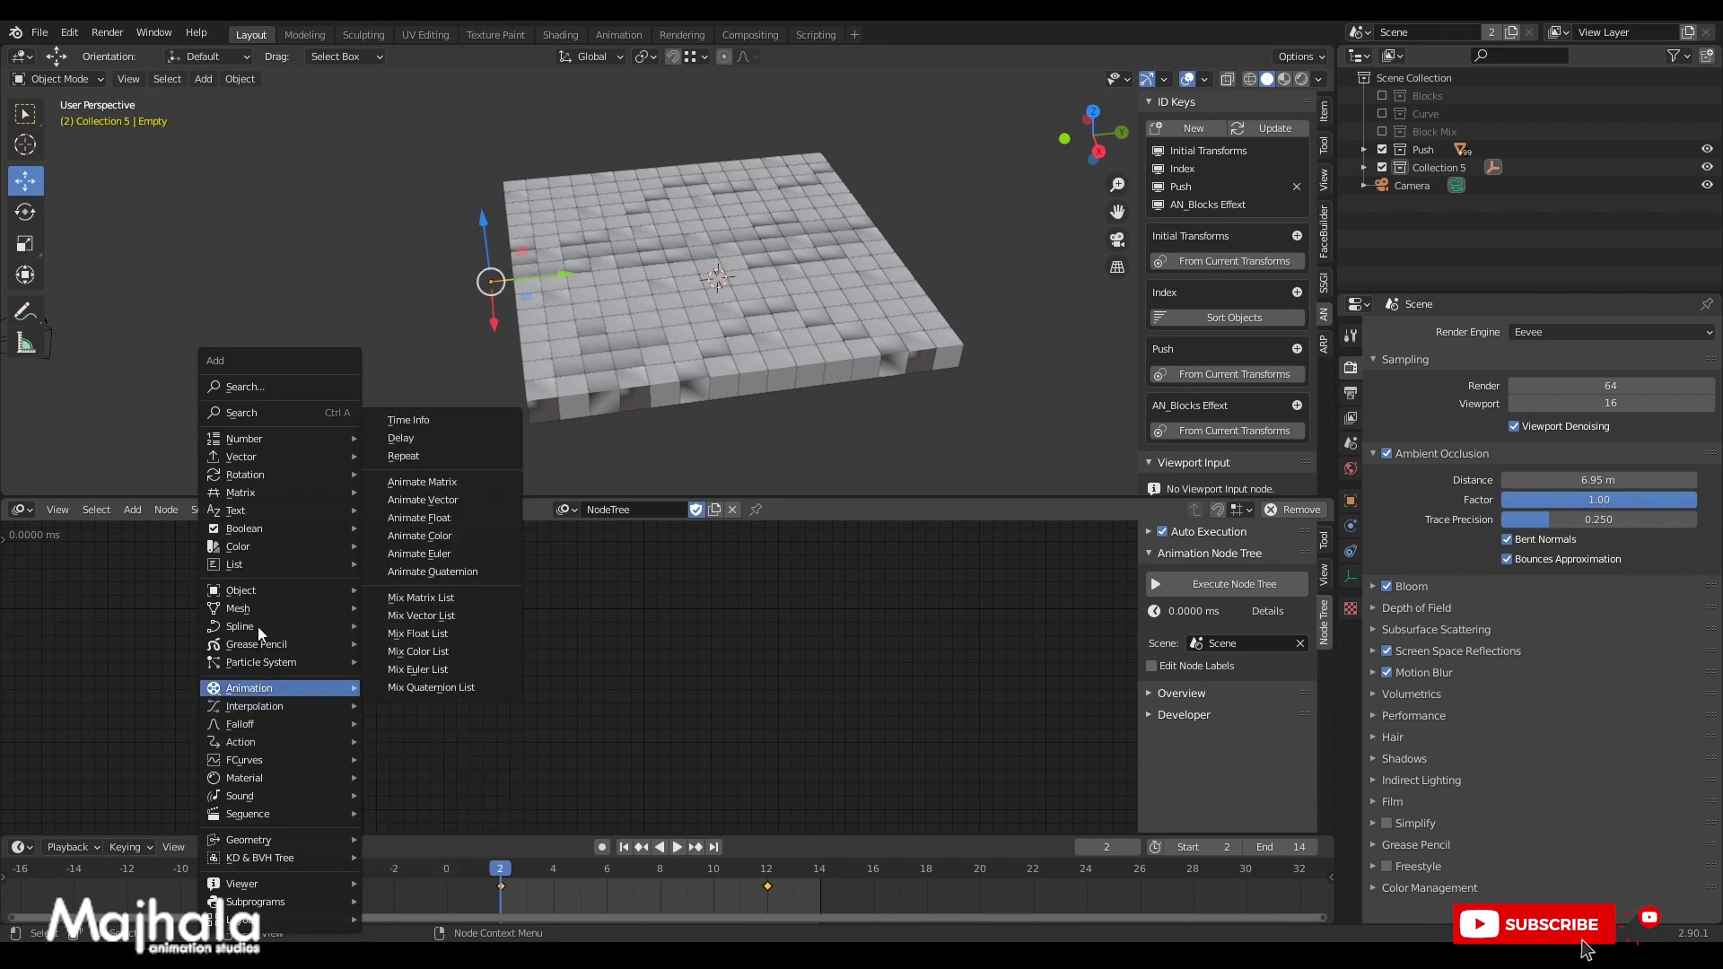
mouse_move(262, 589)
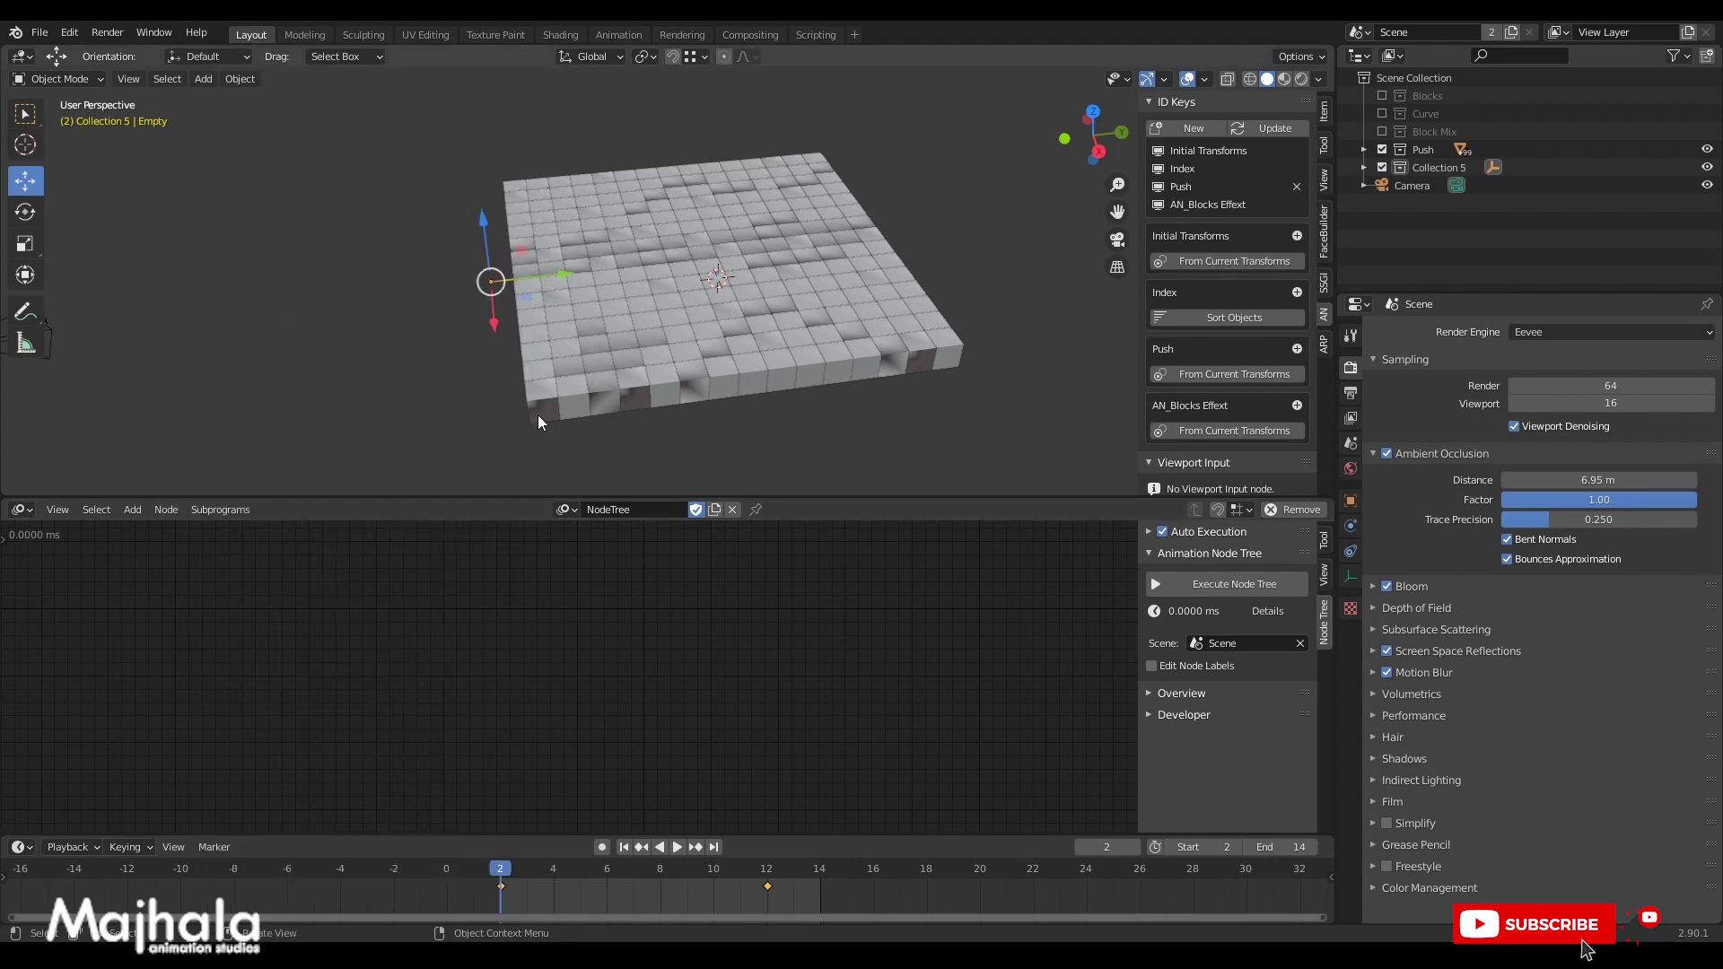
key(shift+a)
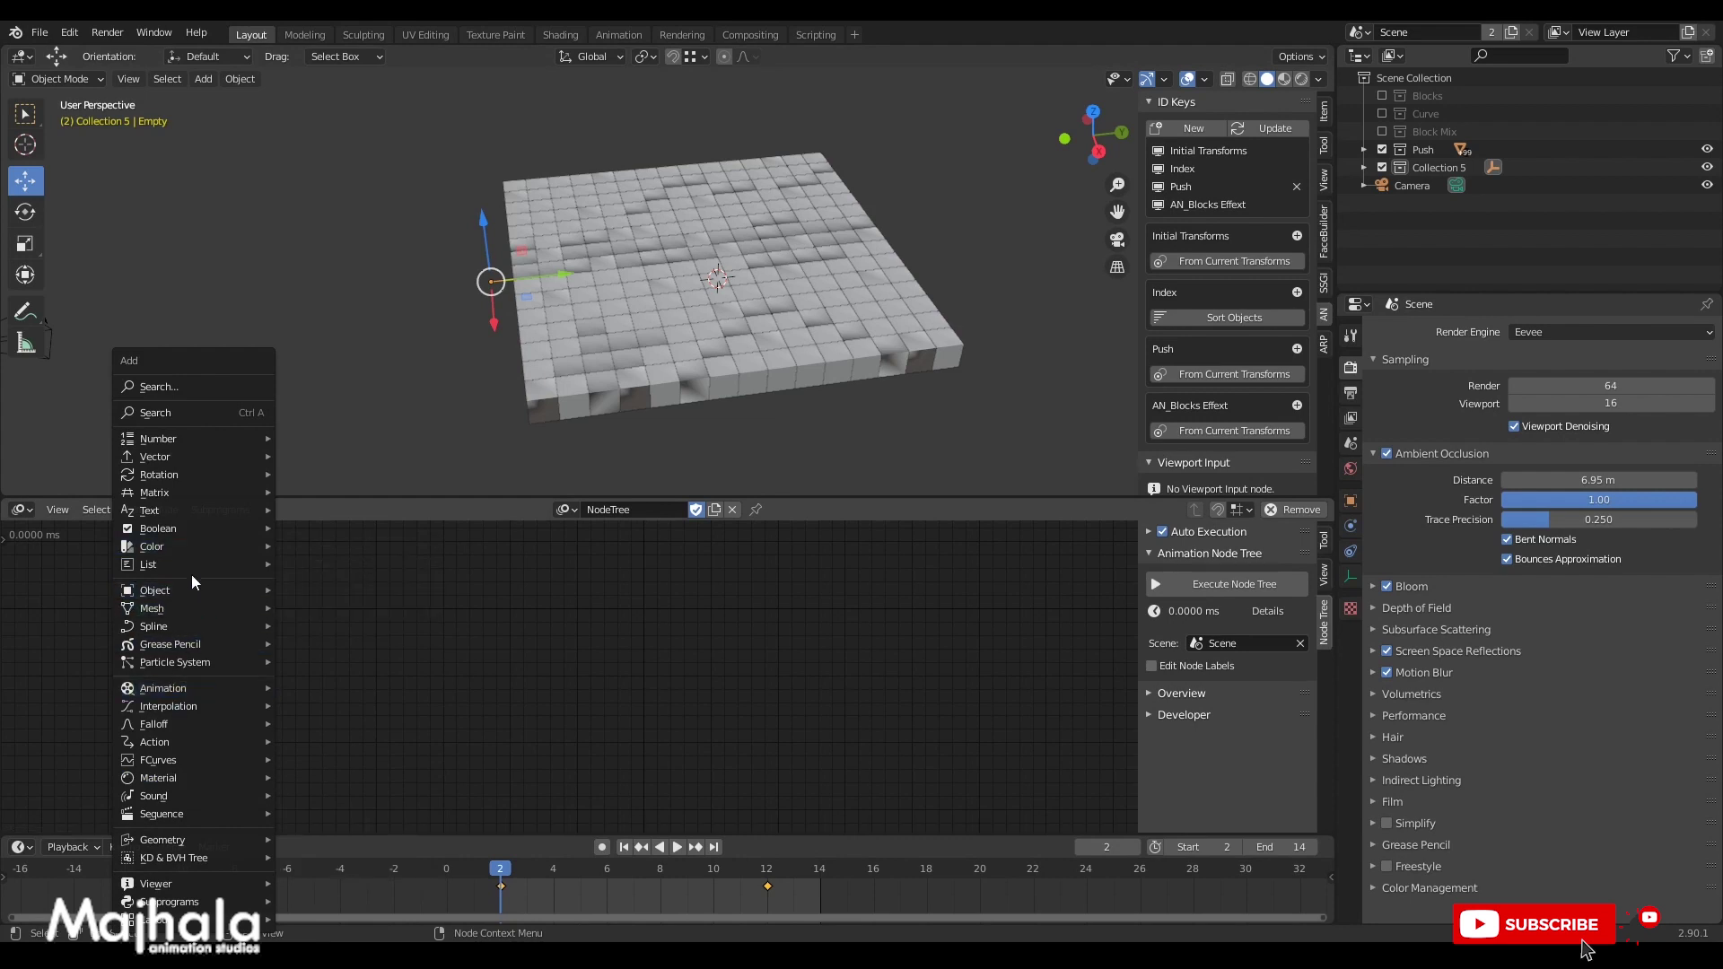
mouse_move(191, 587)
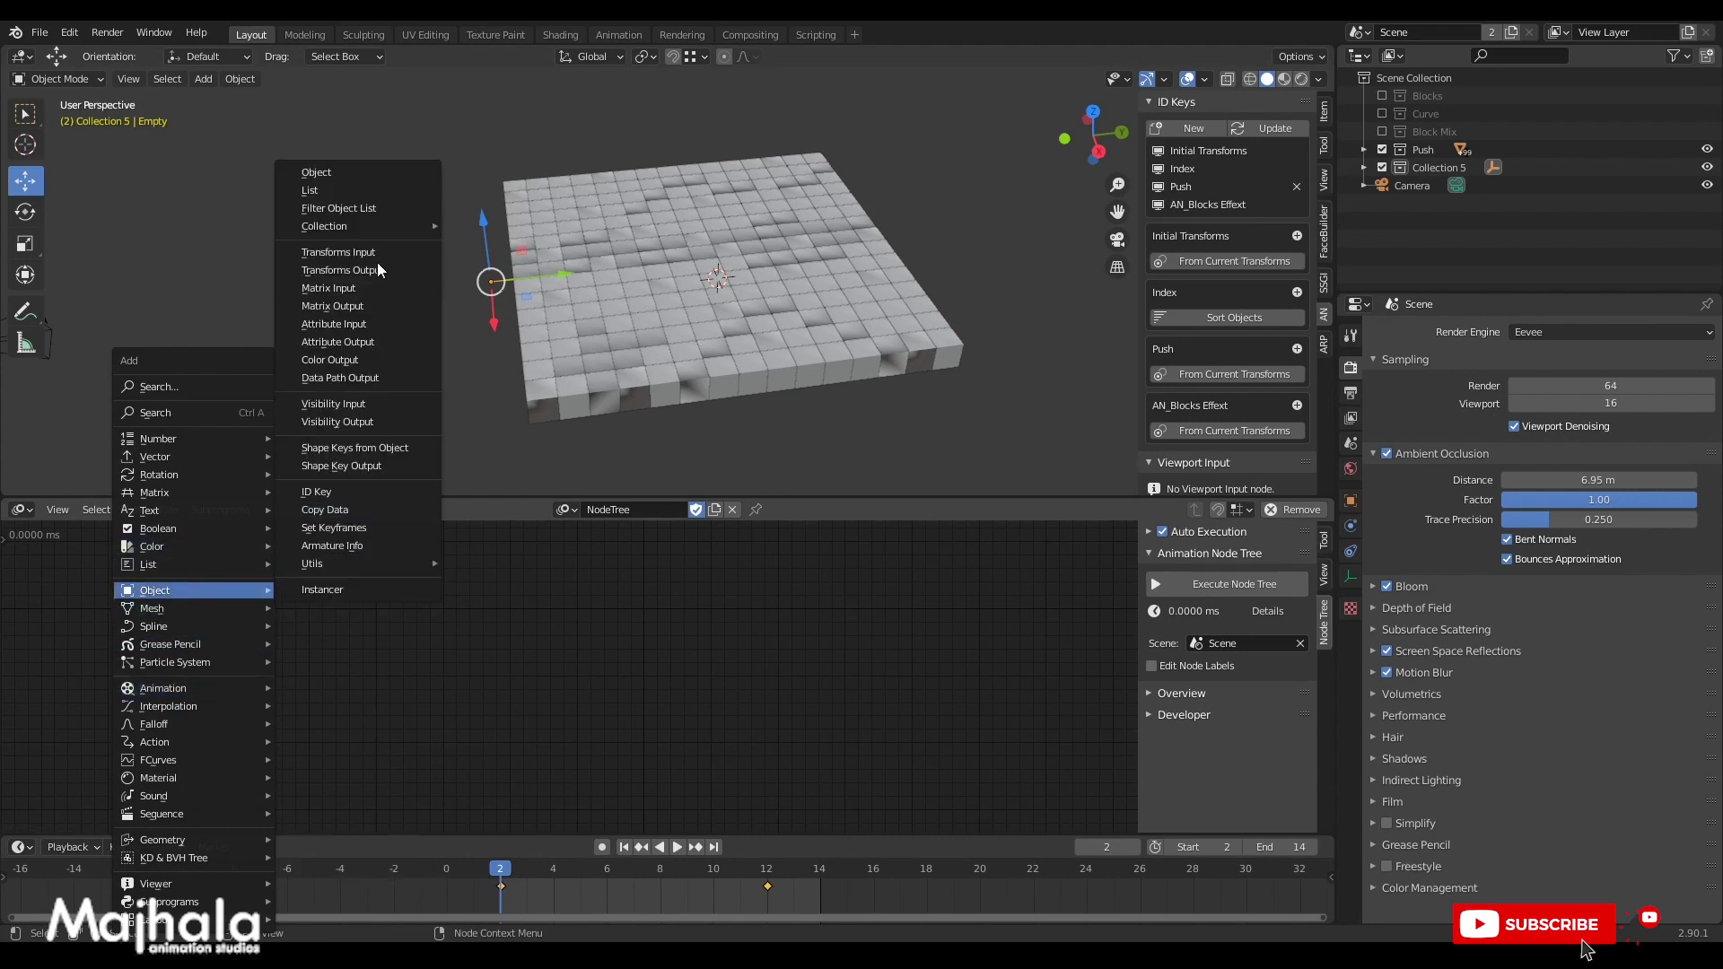
mouse_move(386, 226)
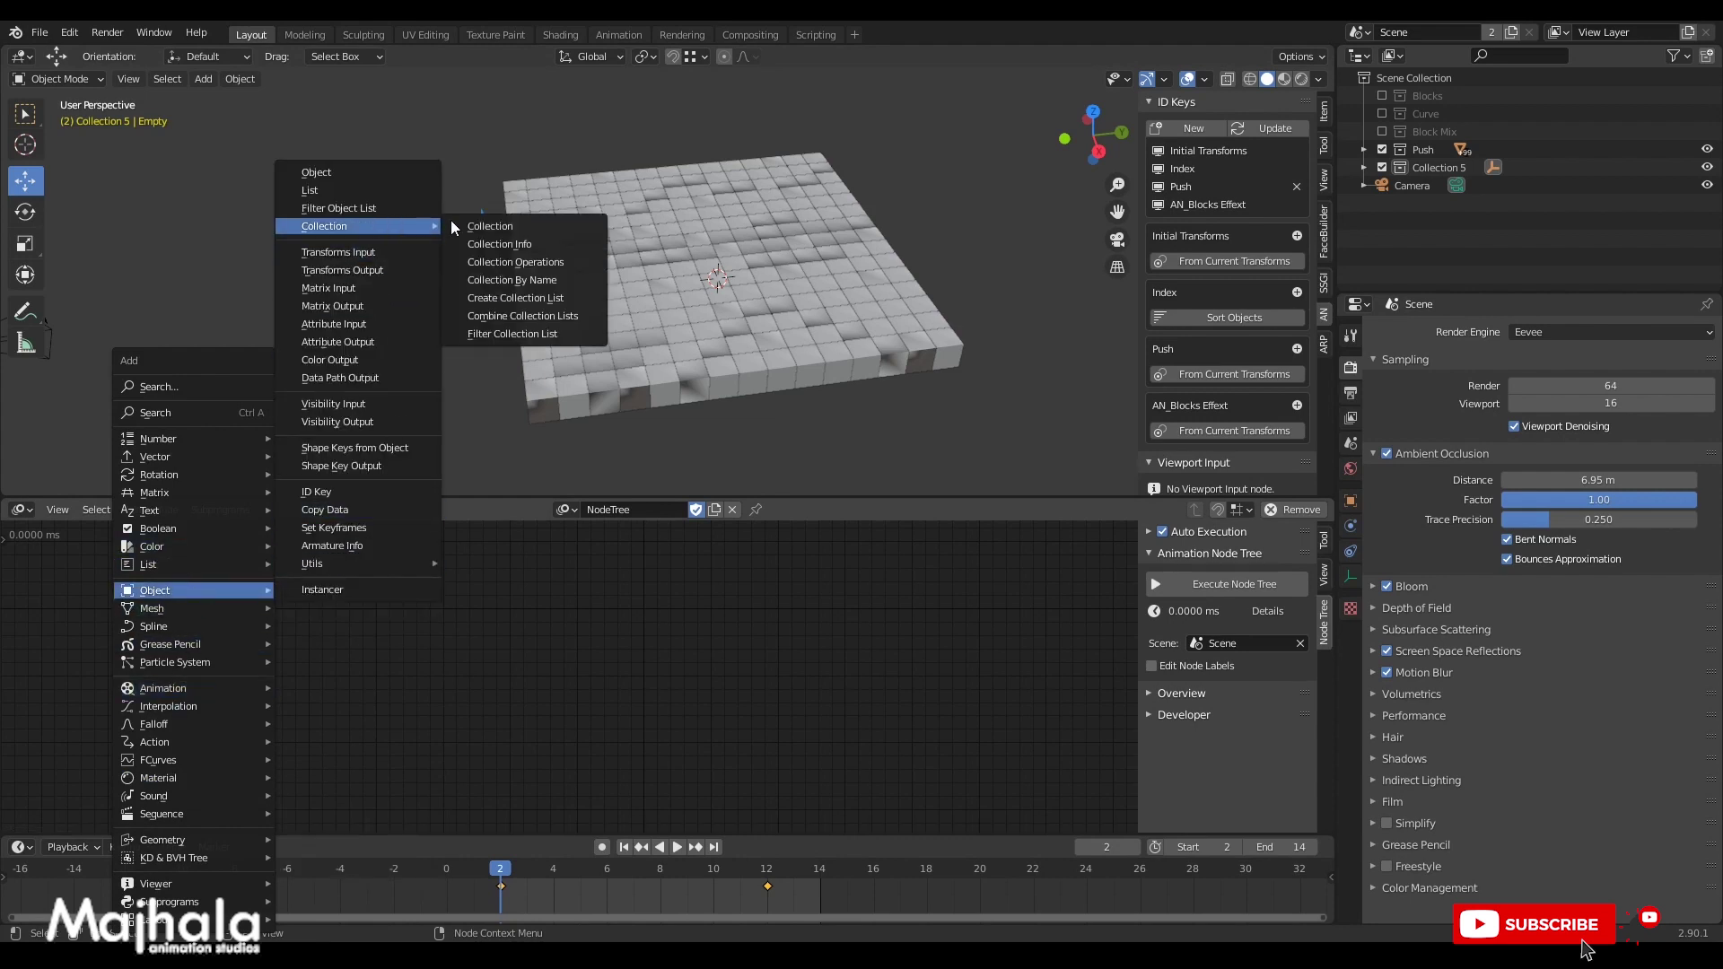
click(514, 245)
click(339, 632)
click(386, 709)
click(404, 732)
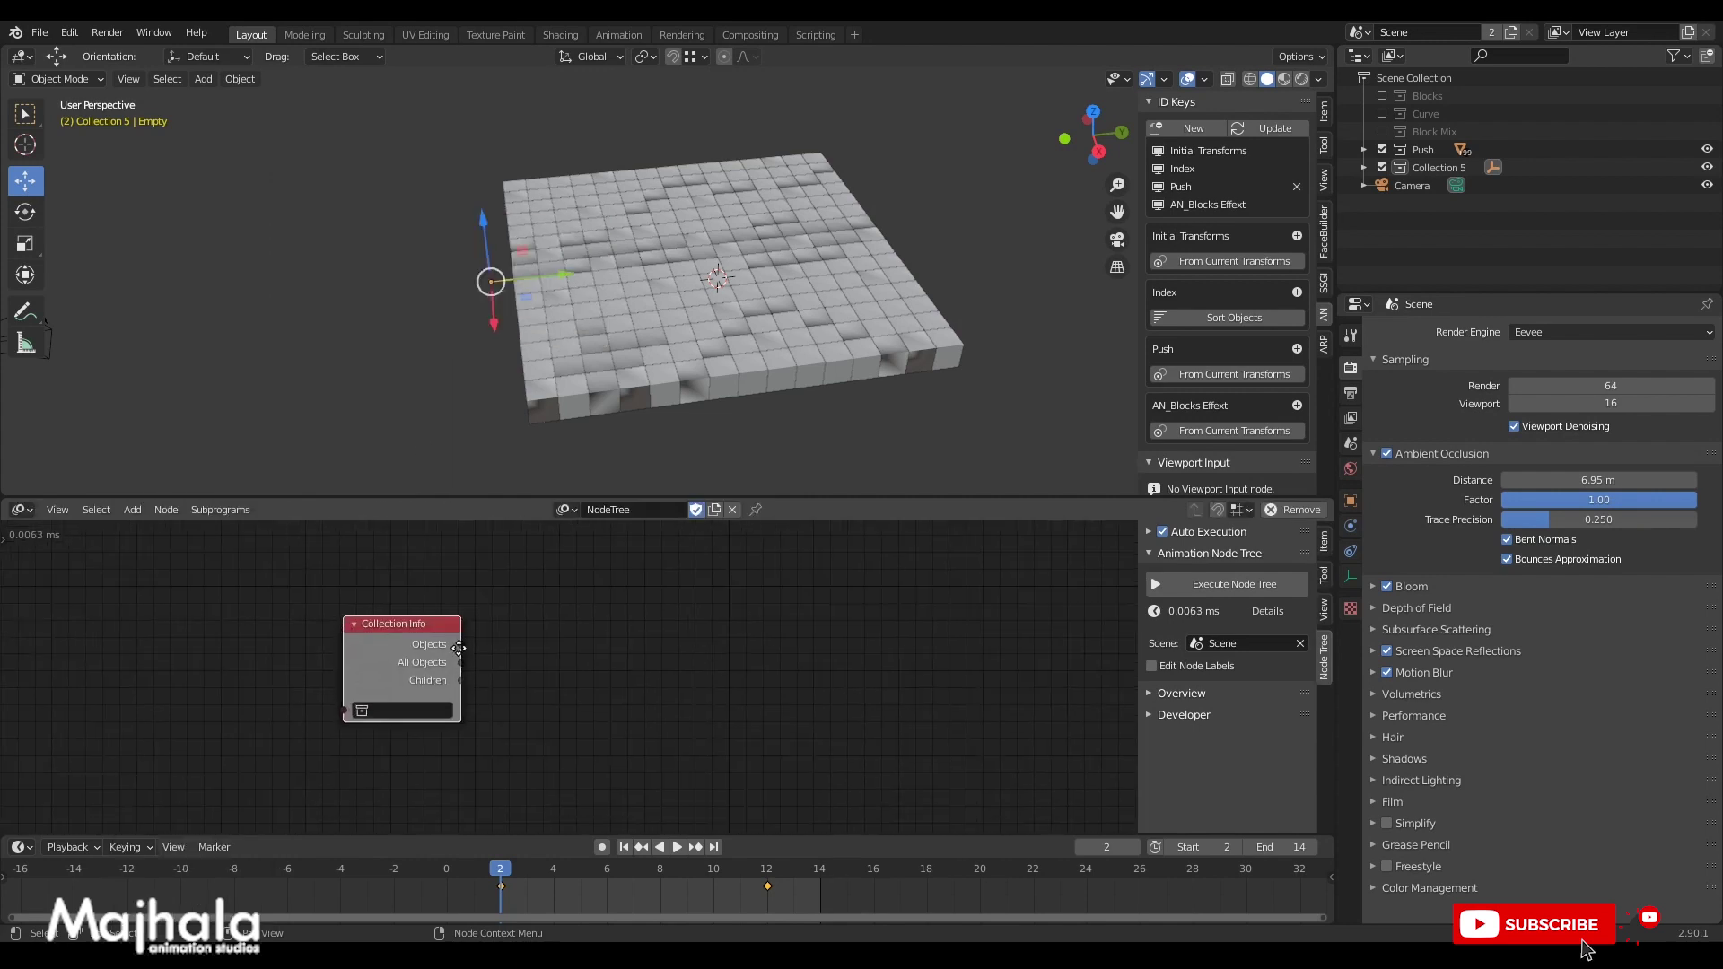
Add an Object Matrix Output node to the right of the Collection Info node.
scroll(445, 650, up, 2)
key(shift+a)
mouse_move(445, 650)
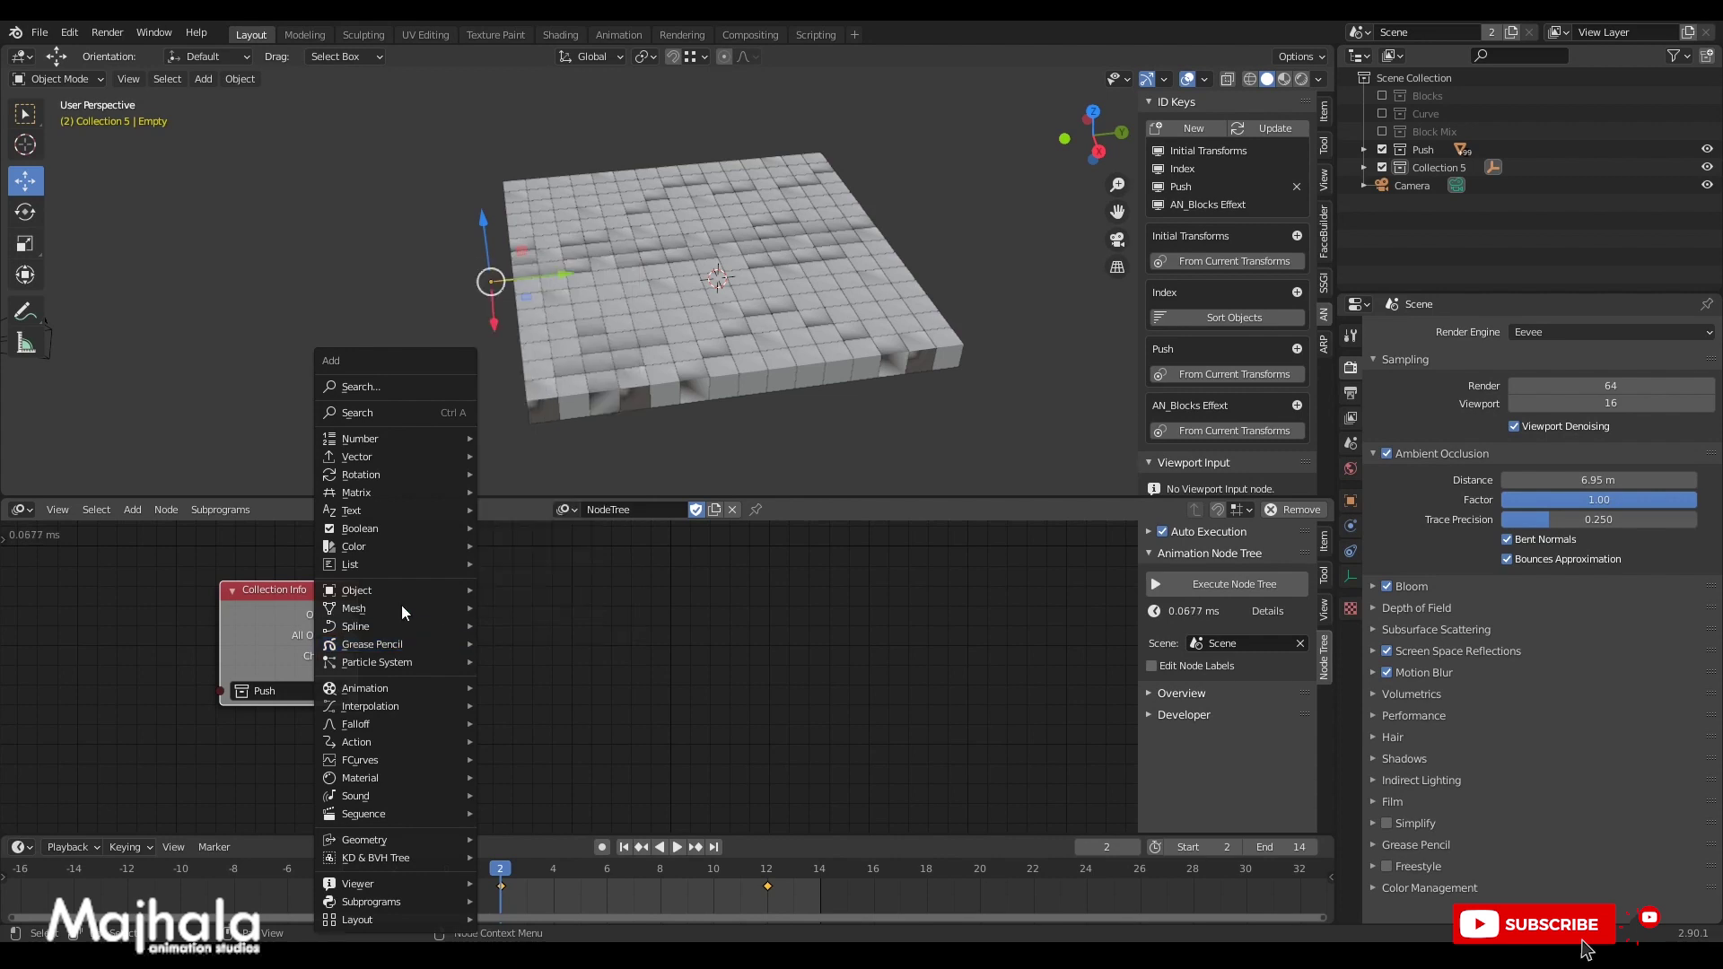
mouse_move(387, 584)
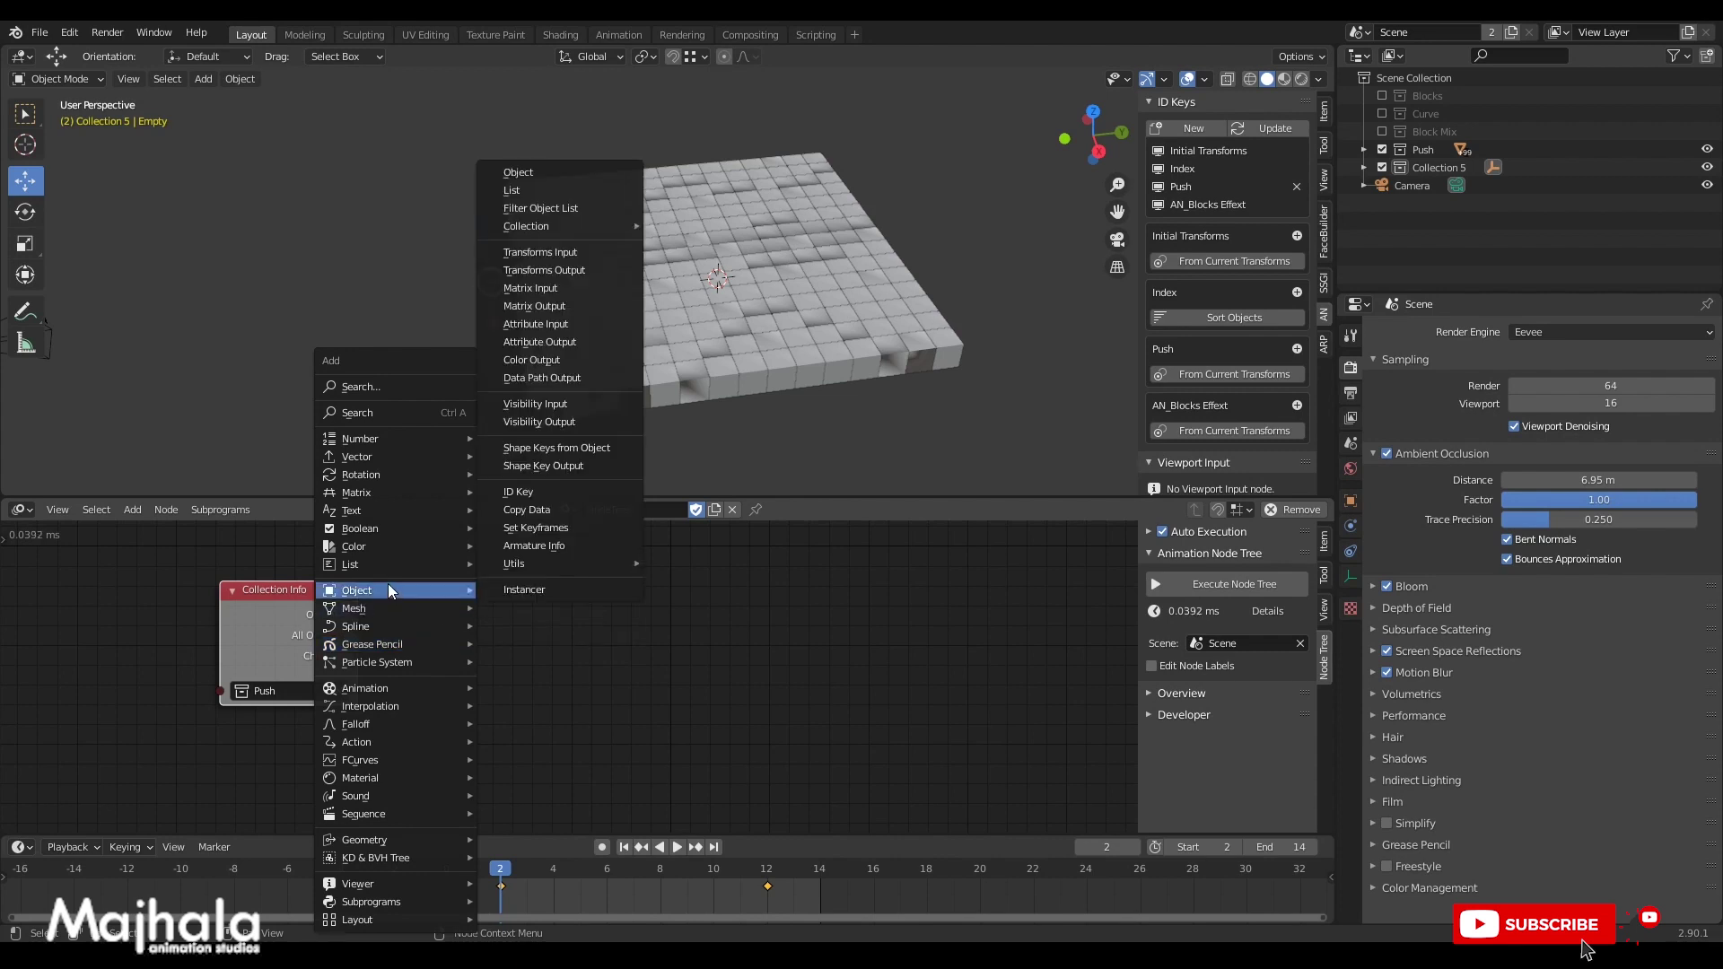
click(563, 309)
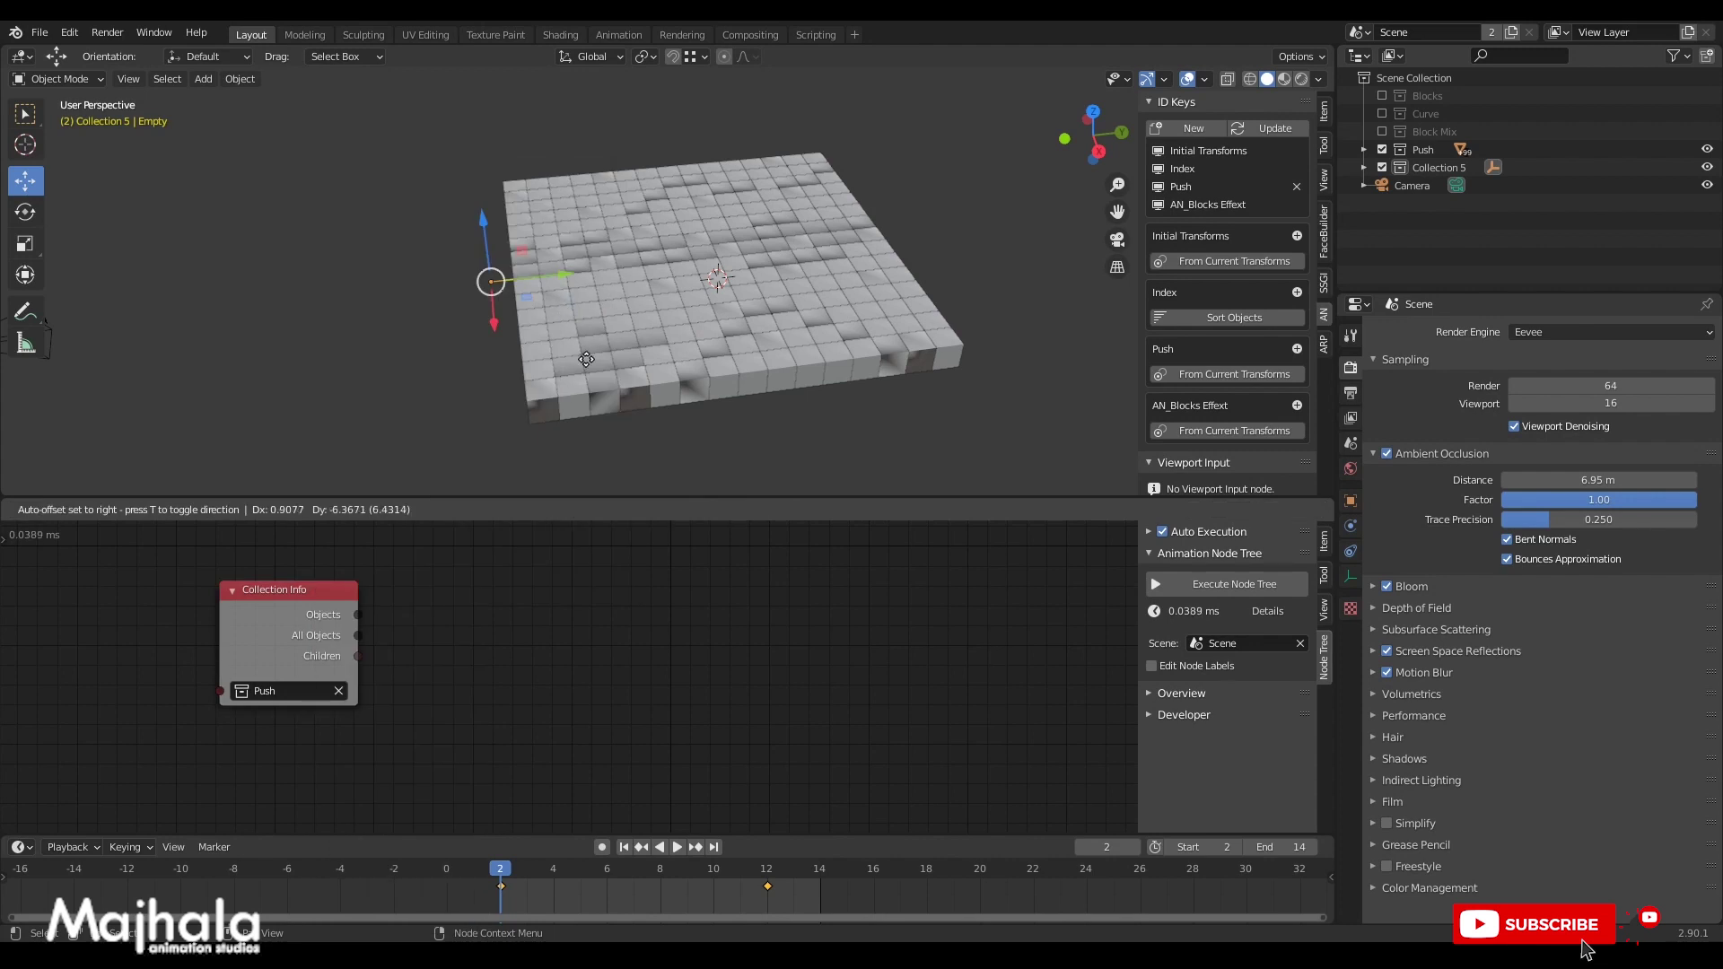
click(705, 589)
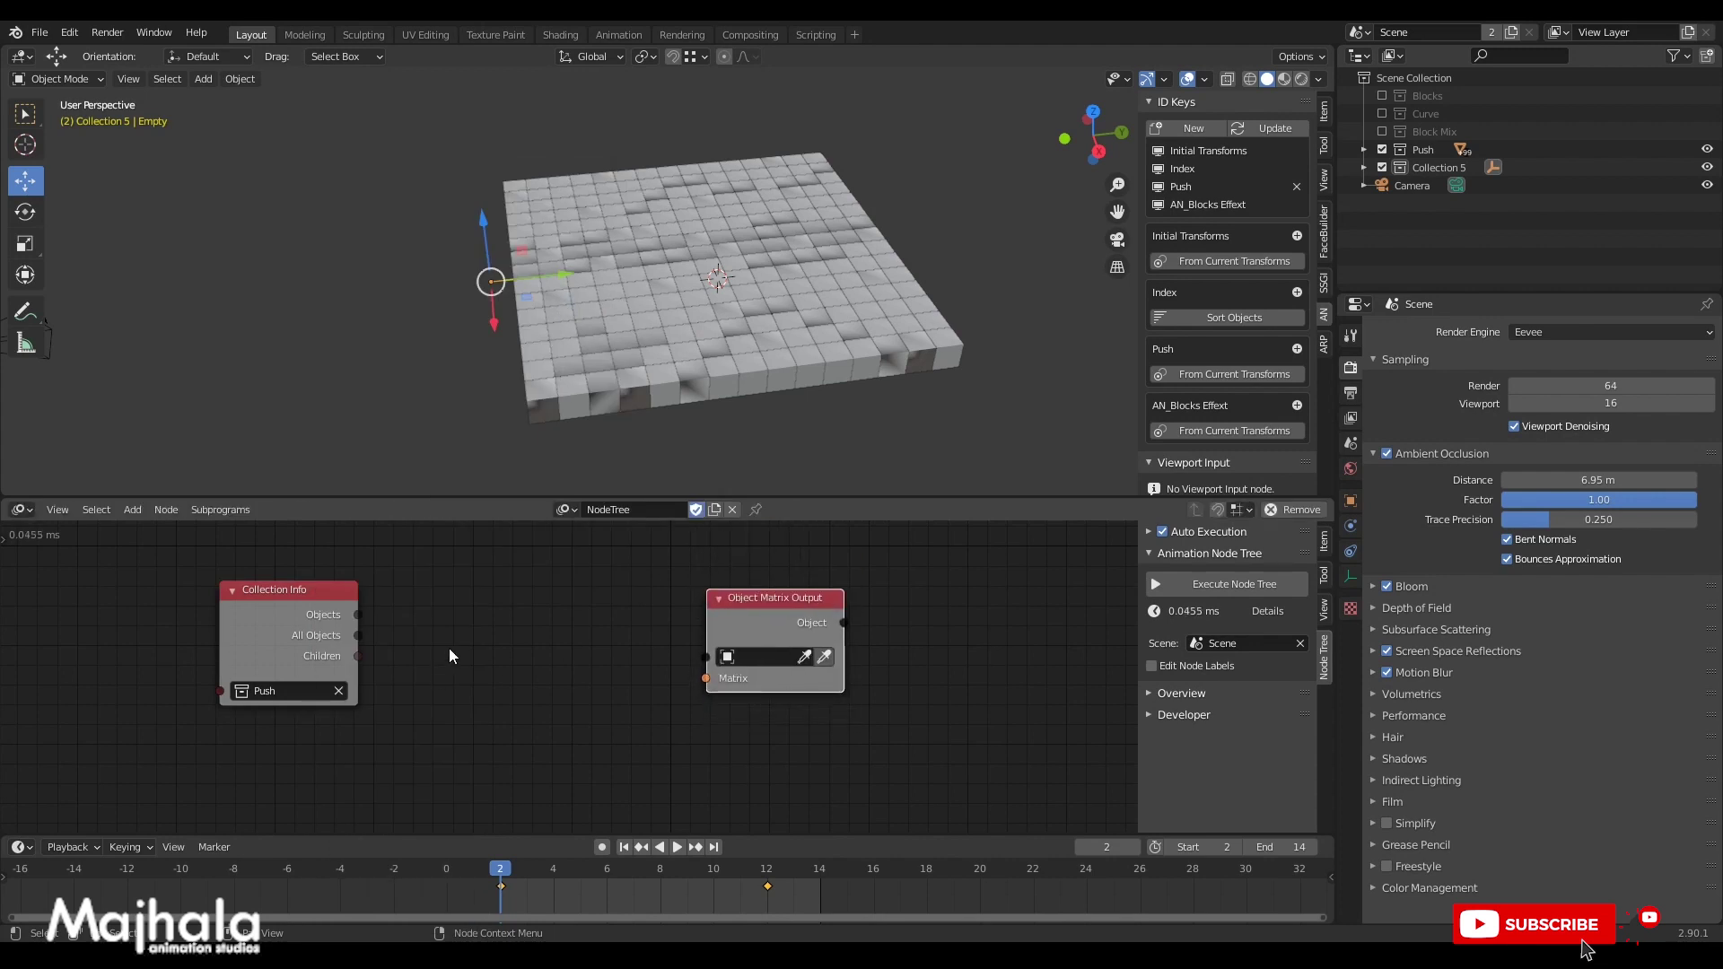
Link Collection Info's All Objects output to the object input of Object Matrix Output and select a block in the resulting stack.
middle_drag(367, 665, 386, 650)
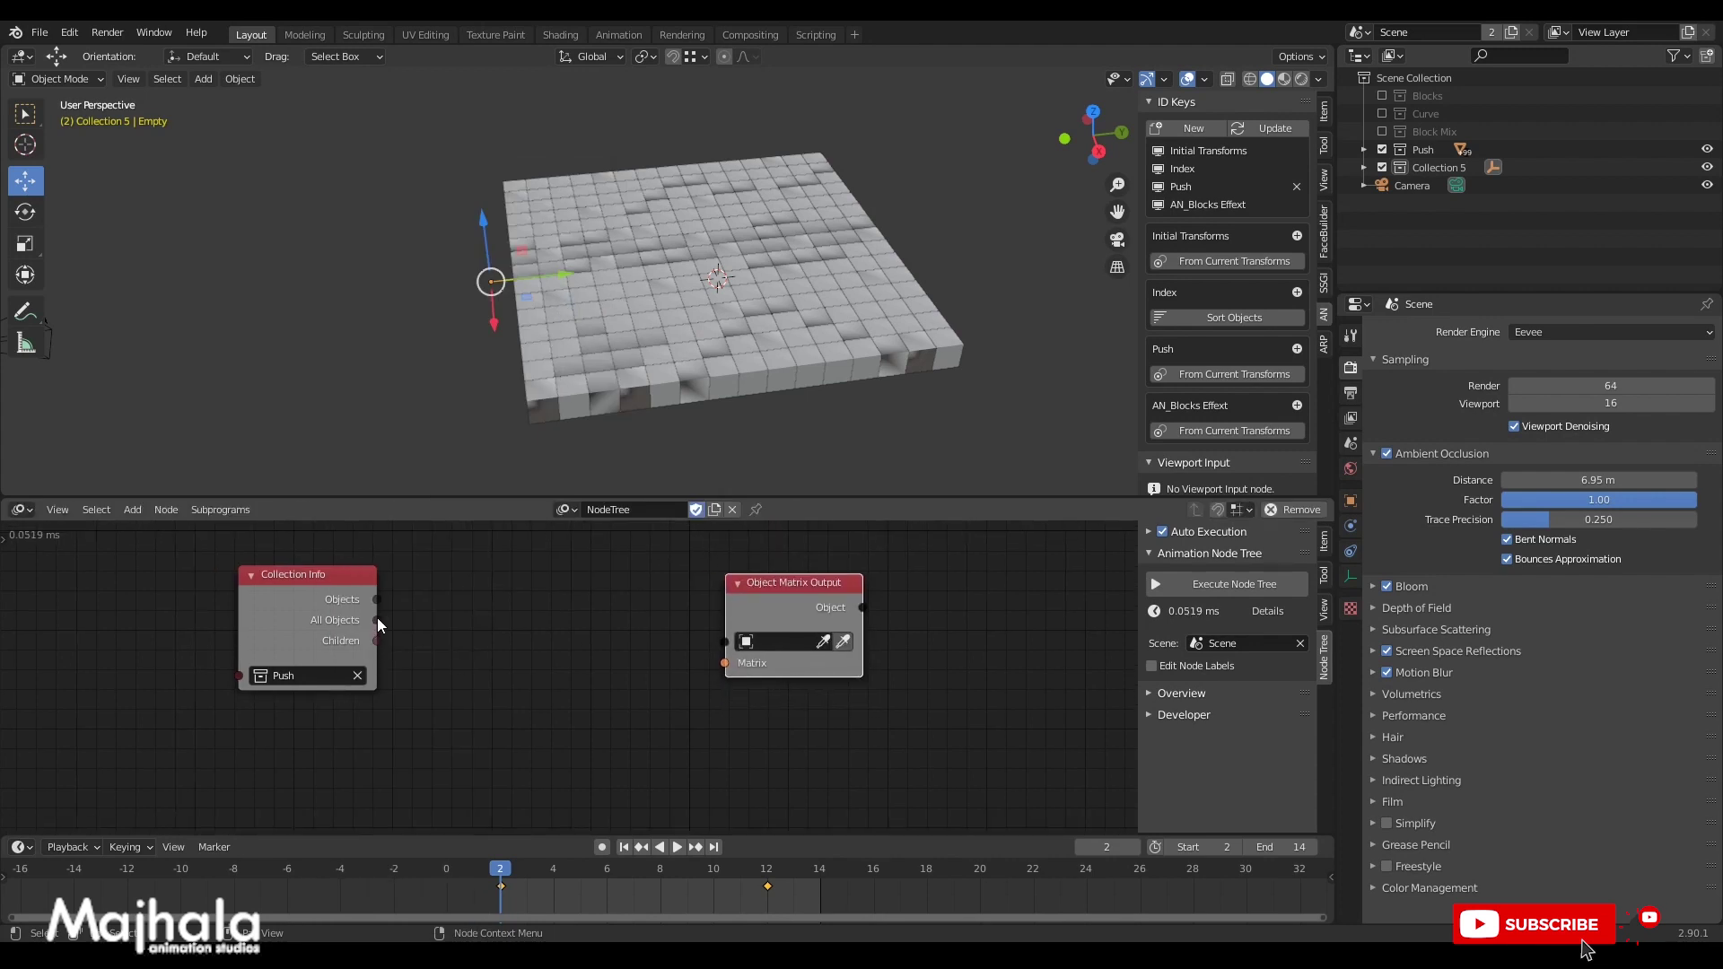
drag(378, 620, 727, 648)
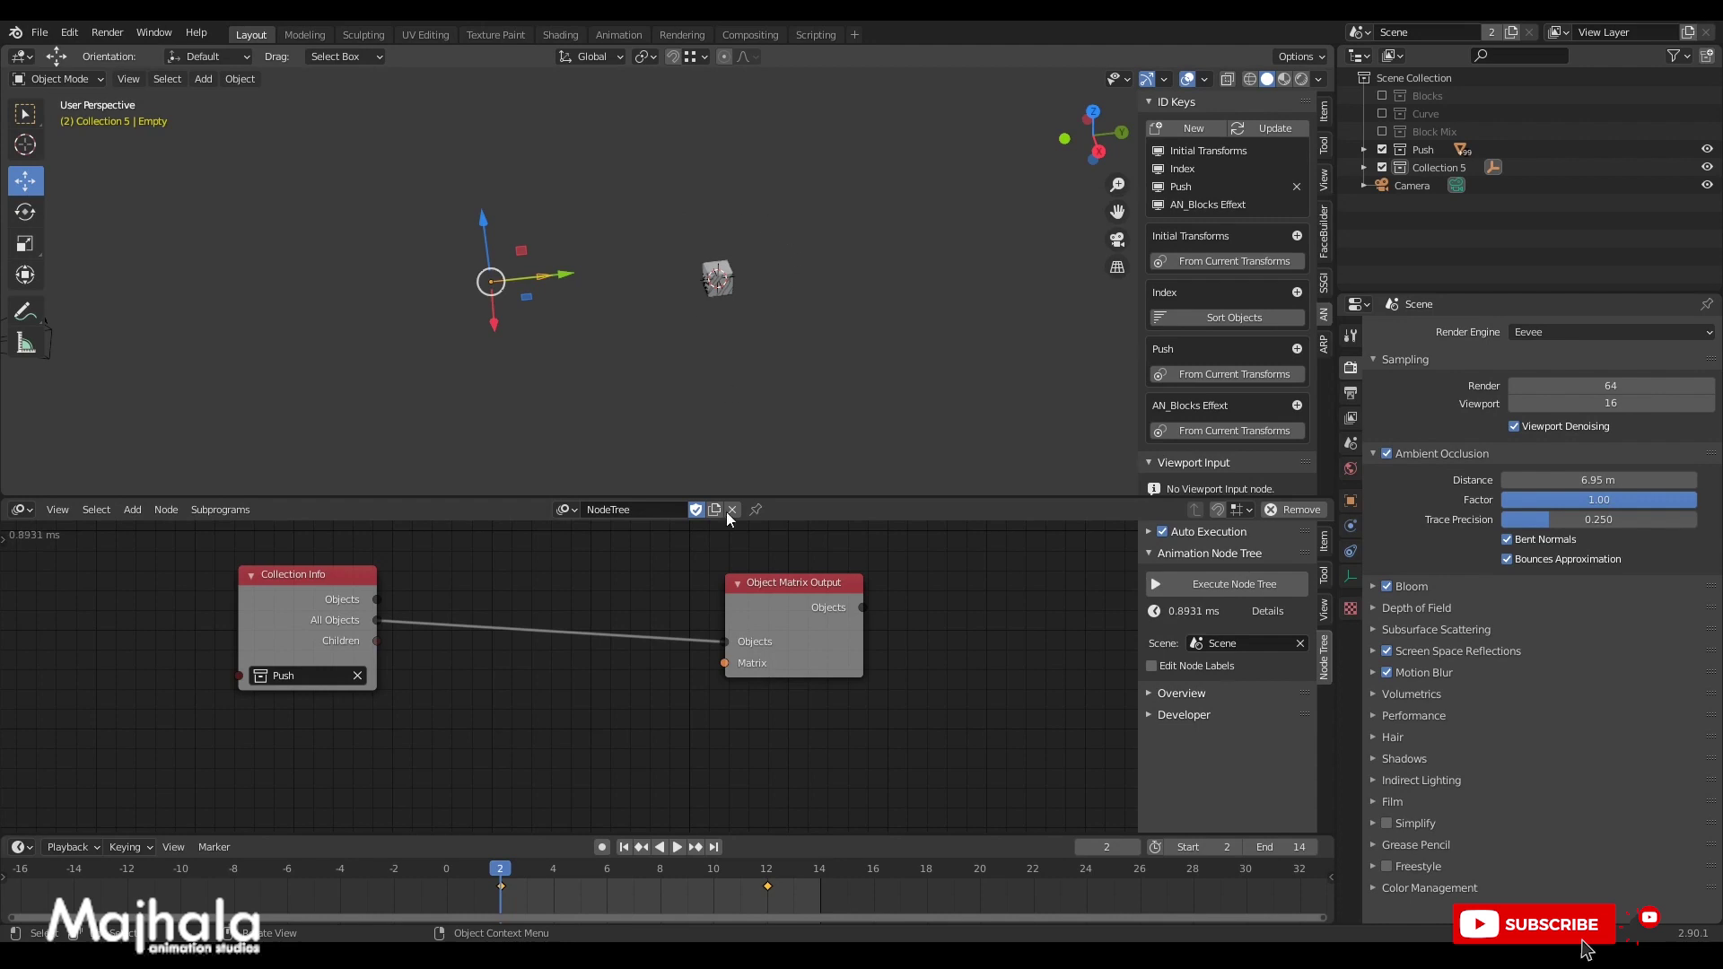
drag(723, 641, 653, 644)
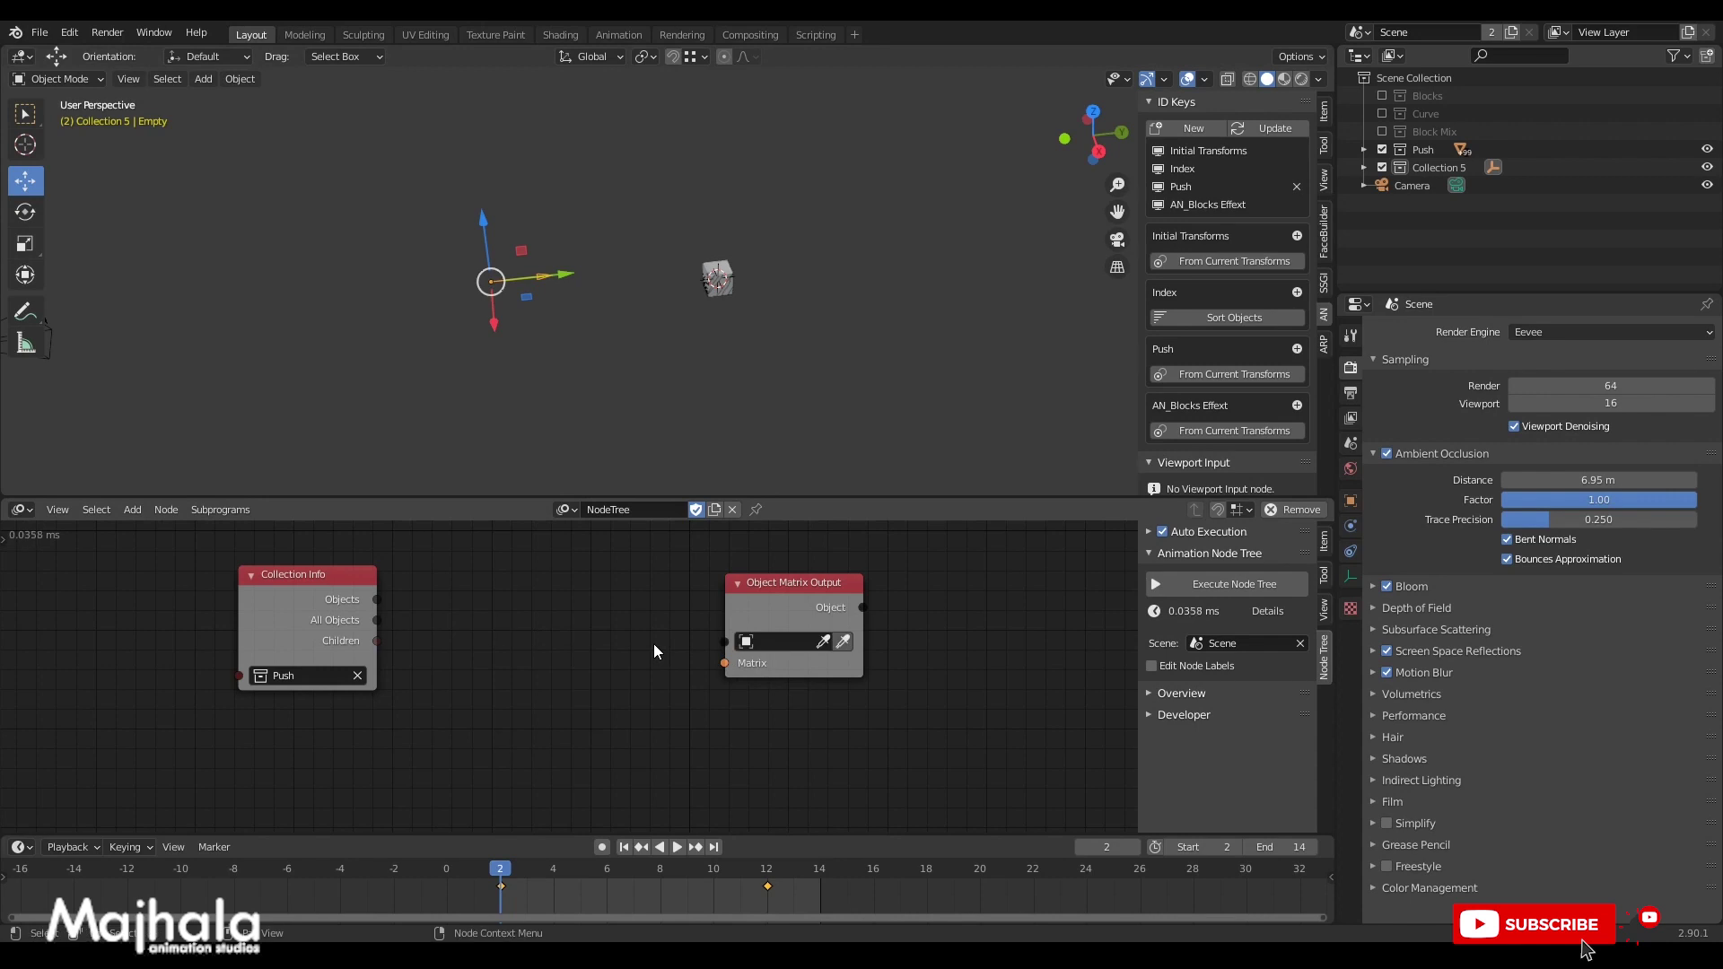
drag(375, 621, 725, 641)
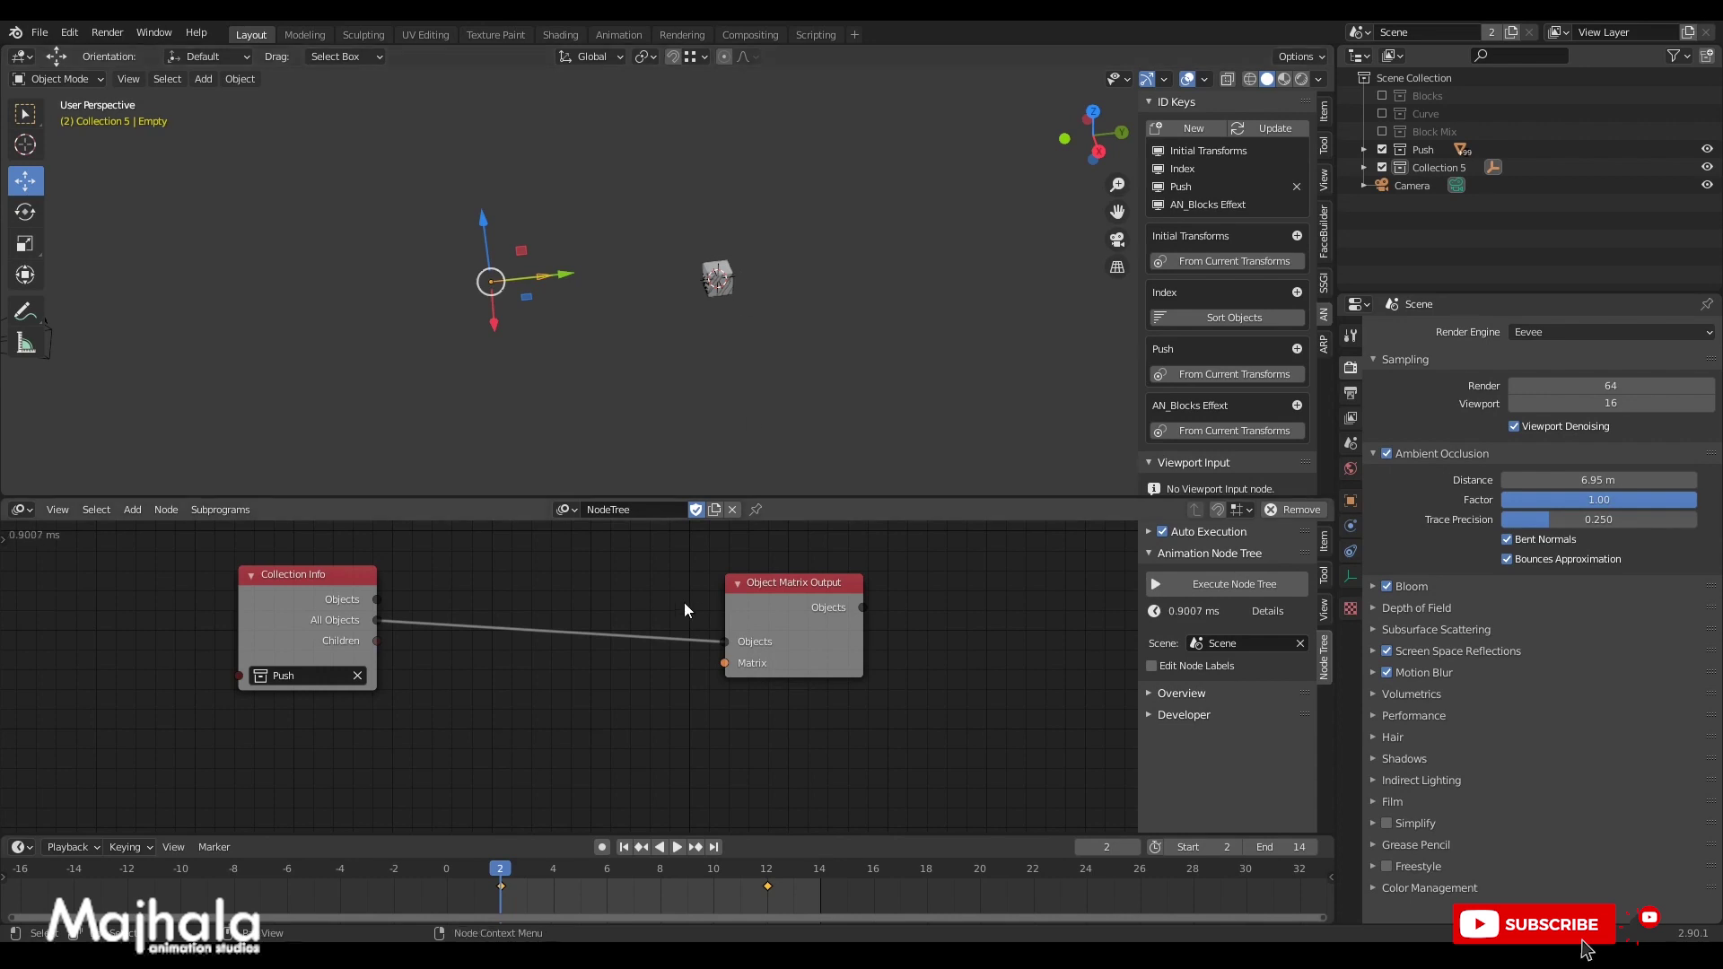
click(727, 271)
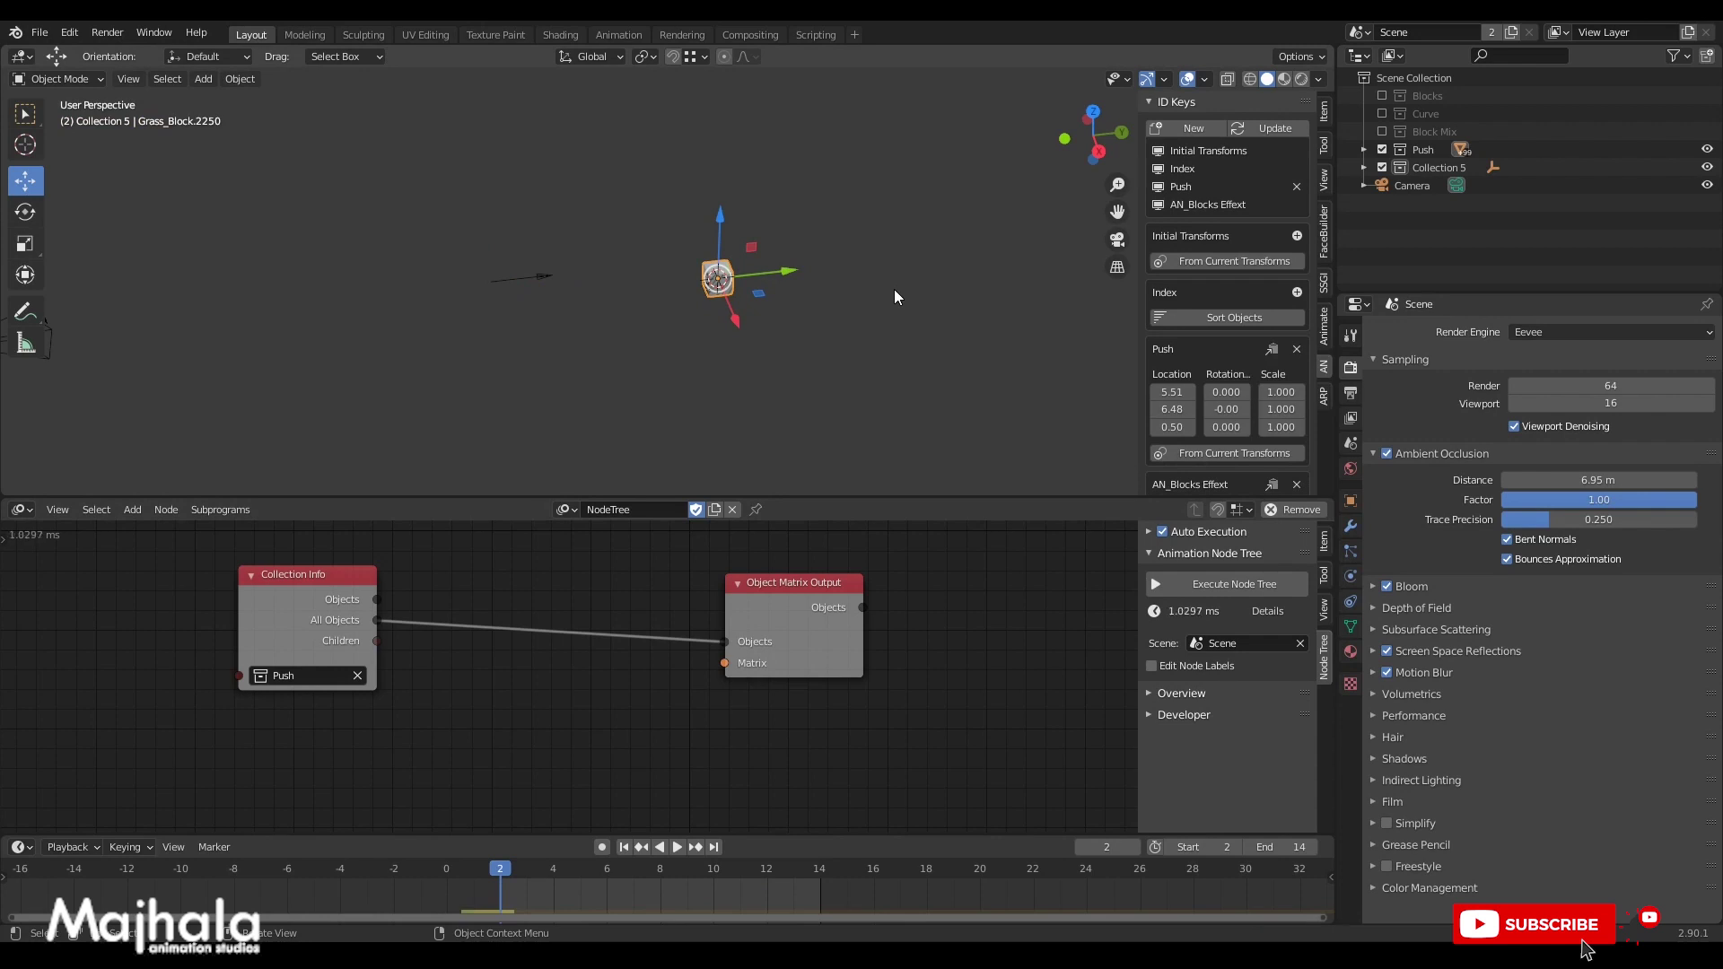
Add an Object ID Key node below the existing link and feed it from Collection Info's All Objects output.
middle_drag(375, 668, 498, 666)
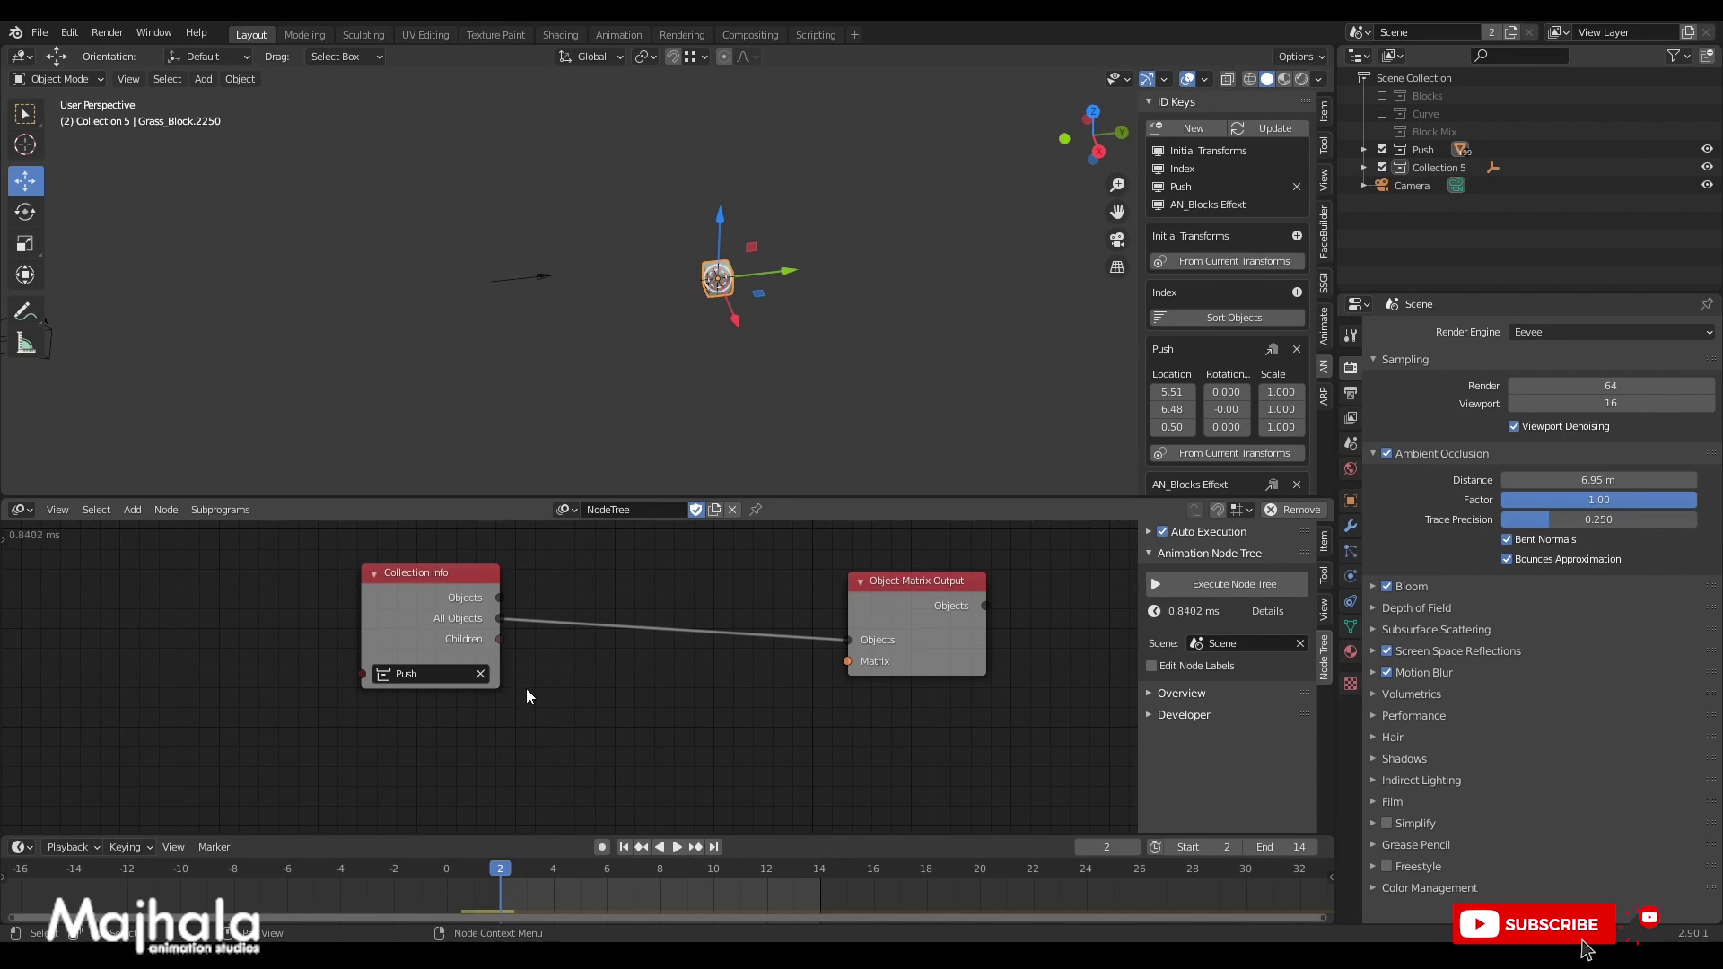
middle_drag(606, 694, 584, 705)
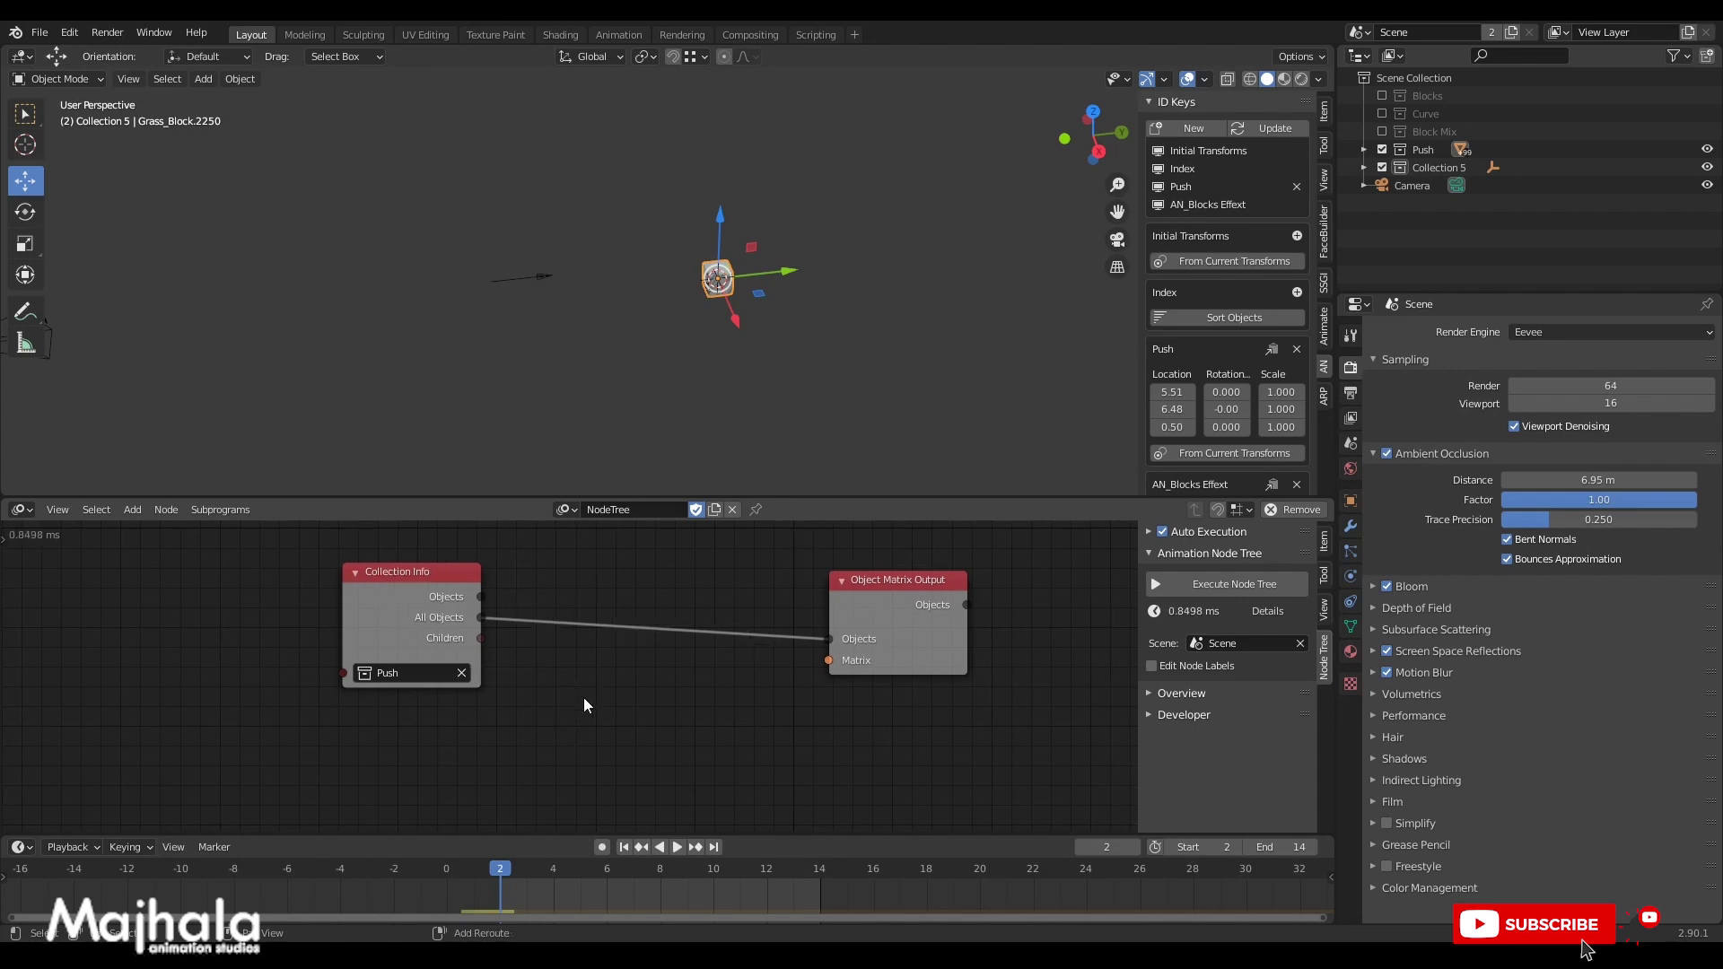
key(shift+a)
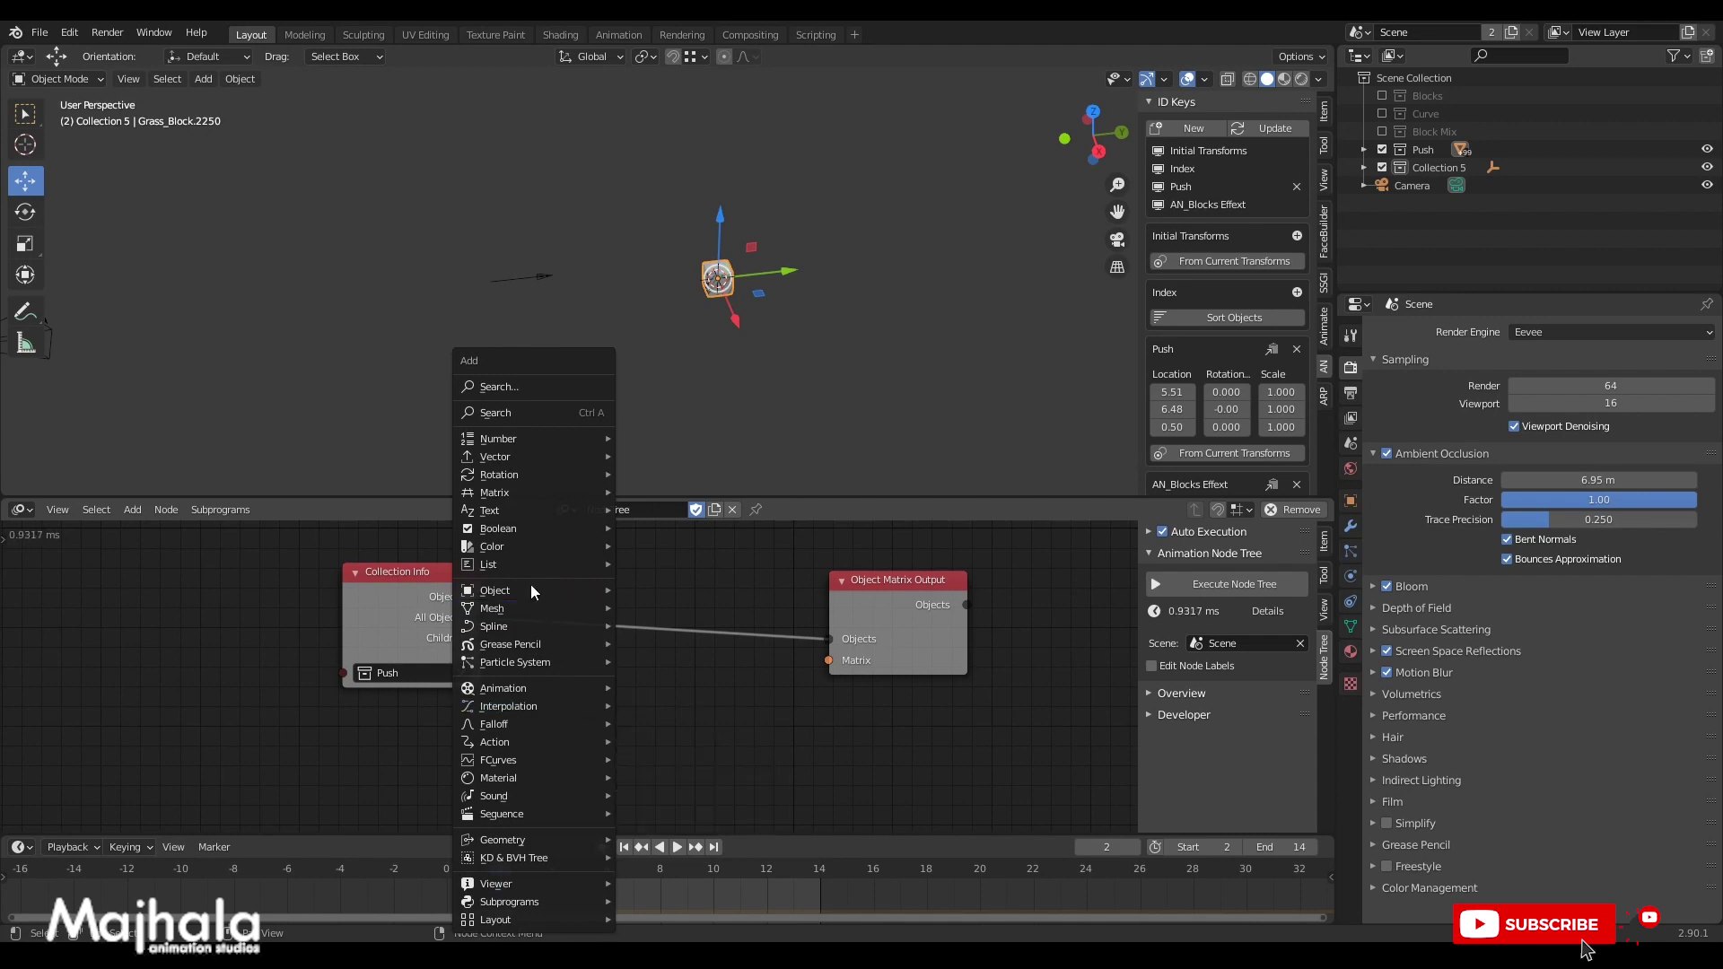
mouse_move(528, 586)
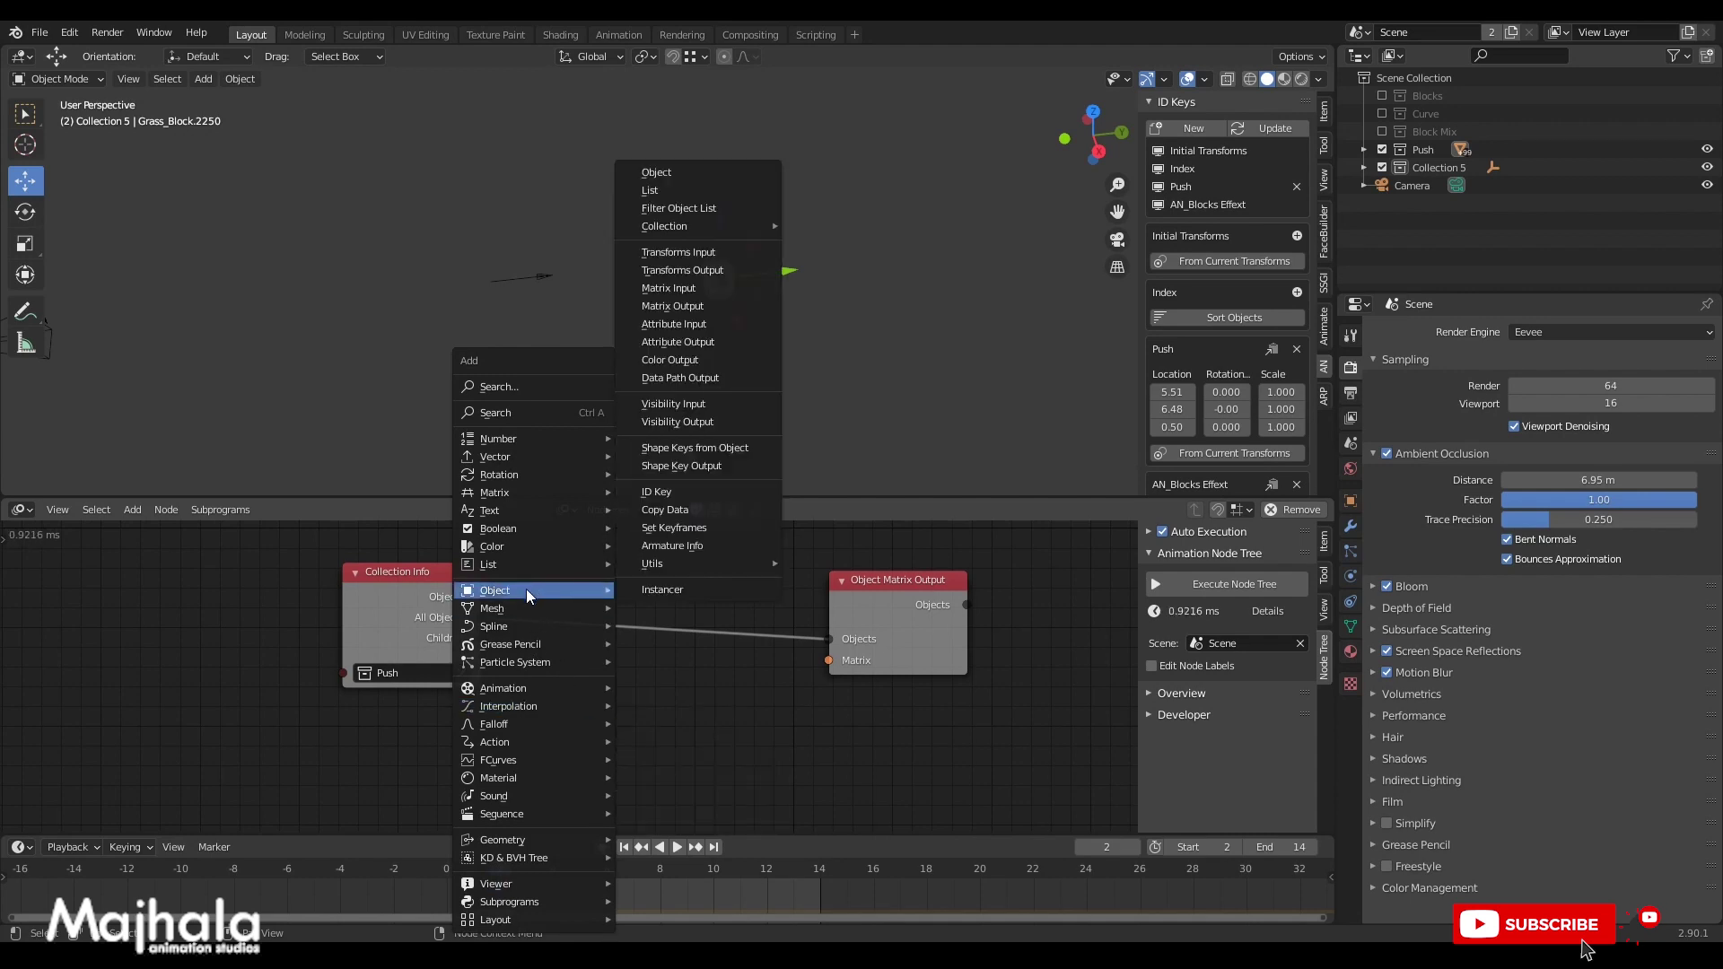
click(690, 491)
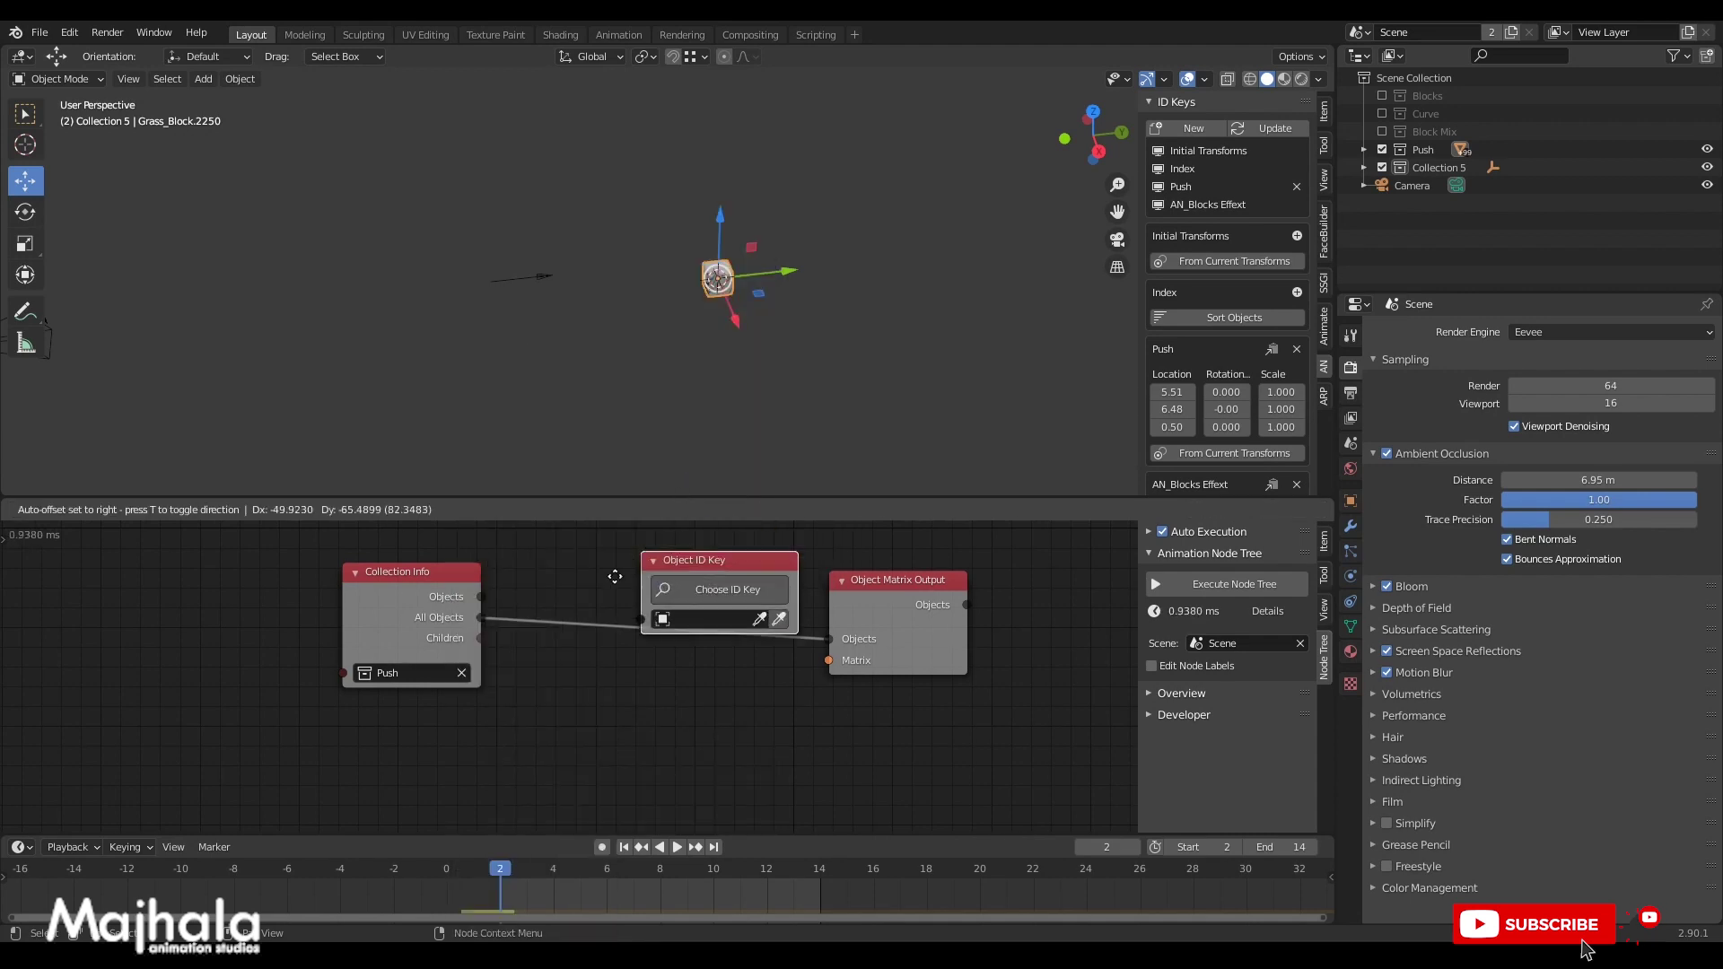
click(526, 666)
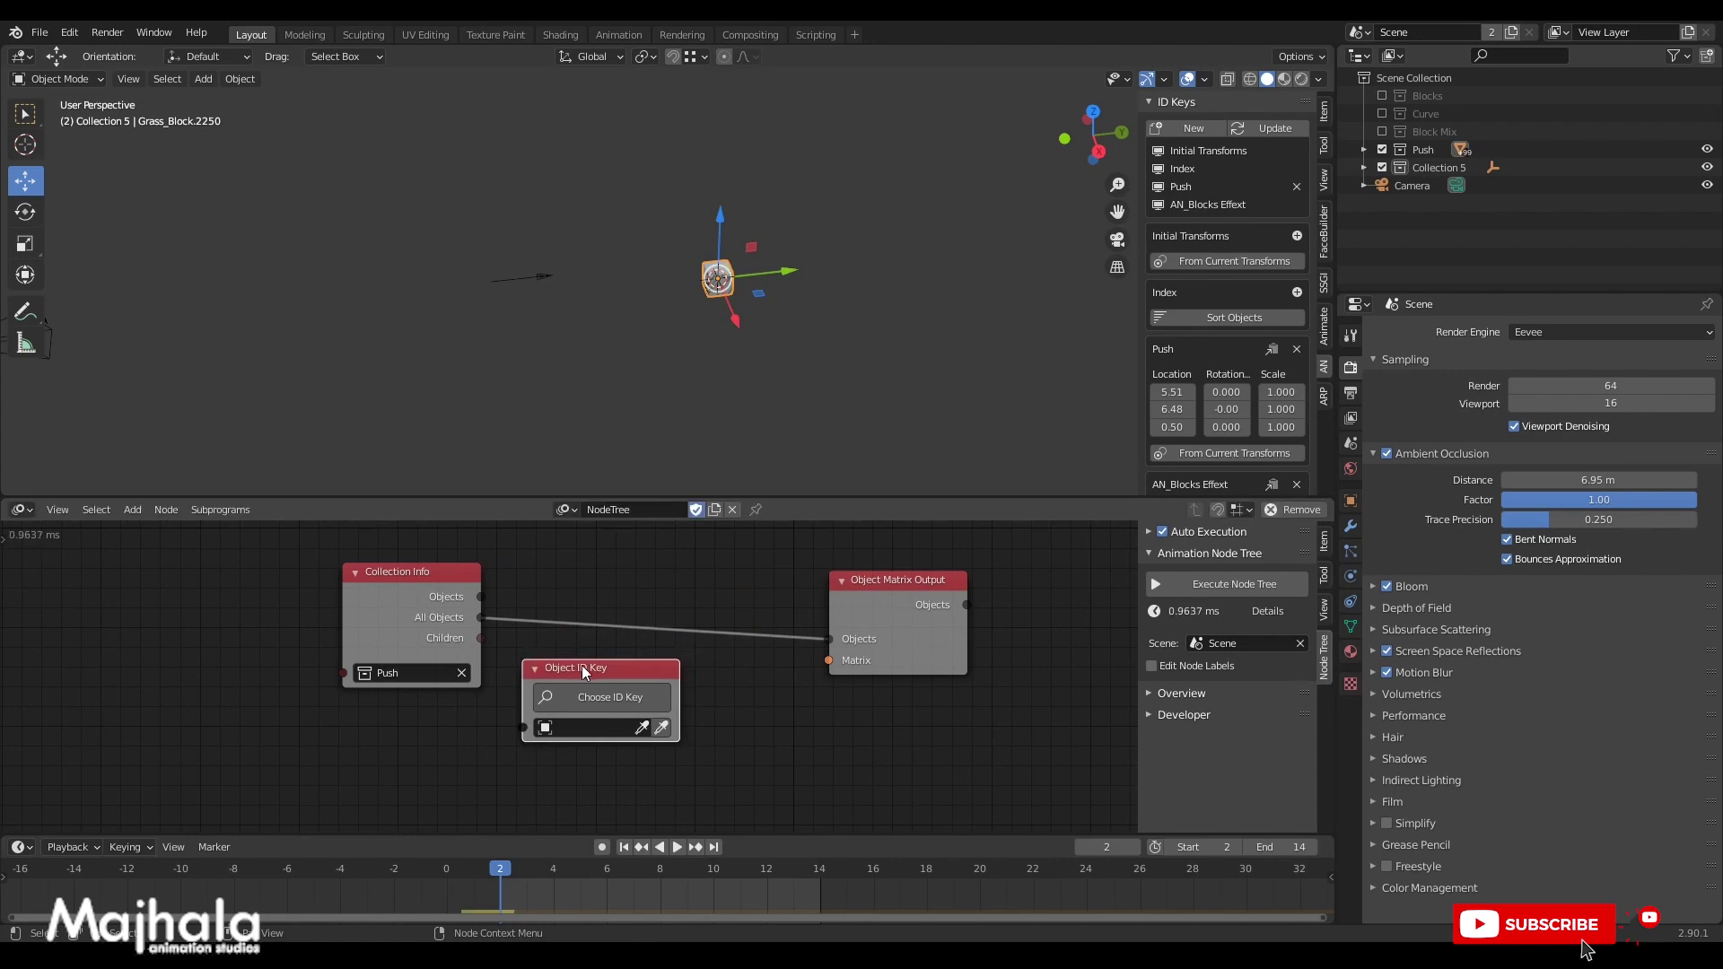
drag(585, 670, 590, 626)
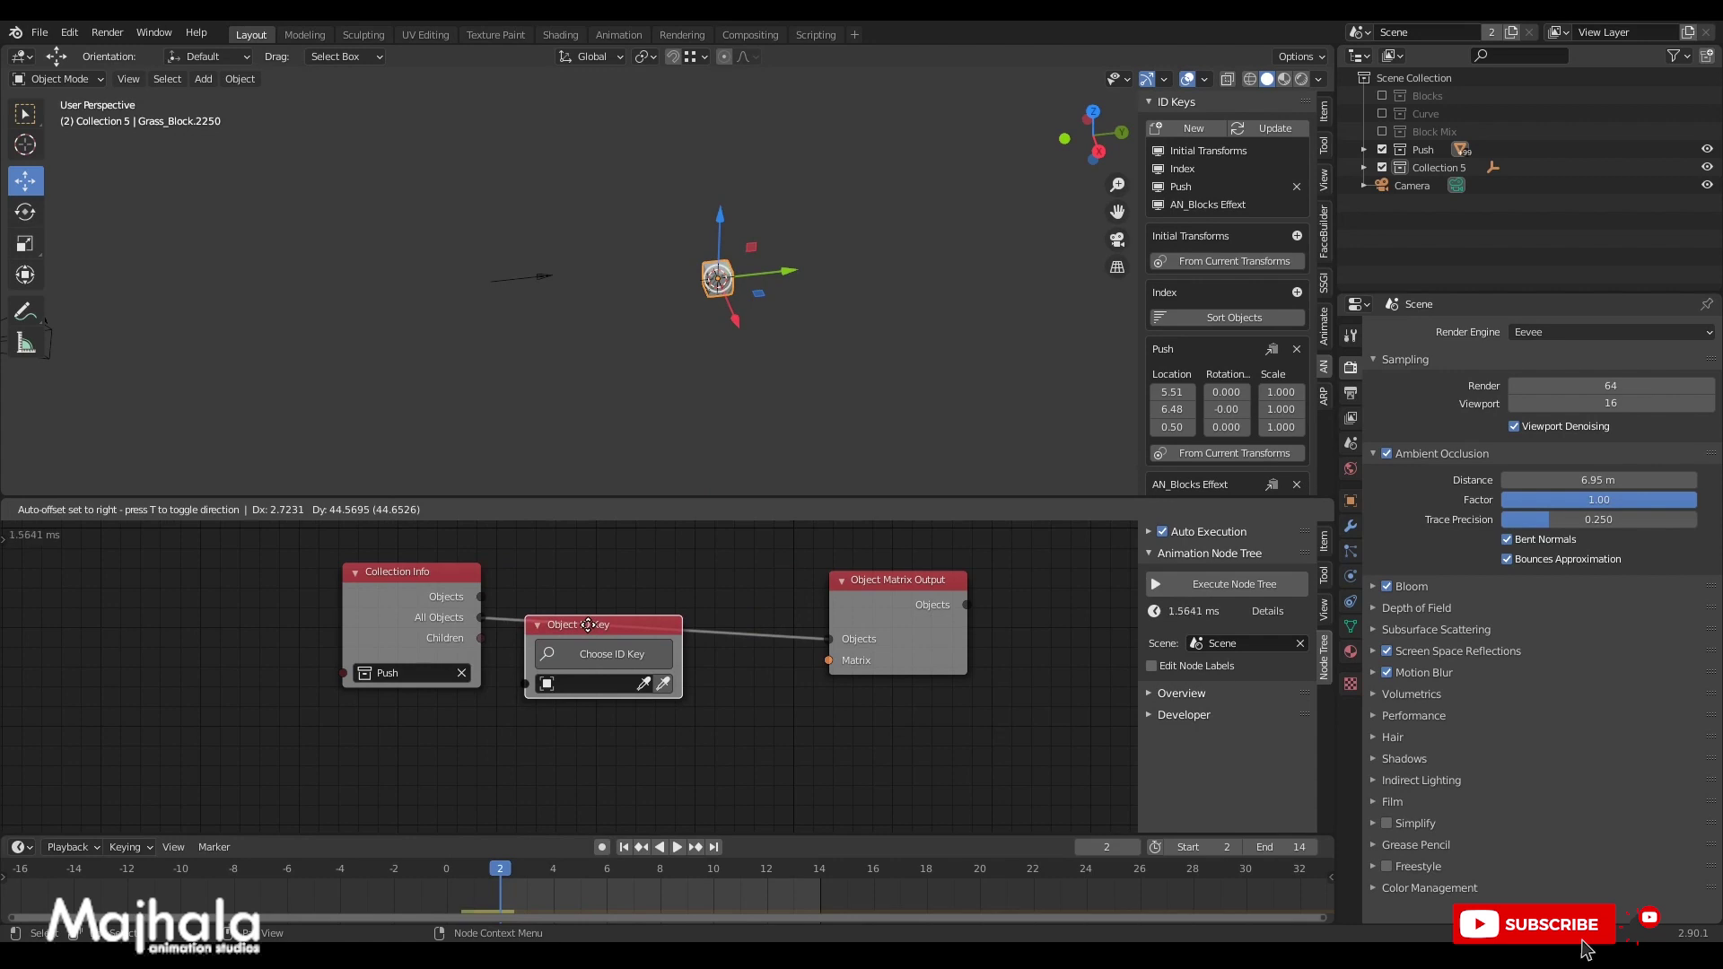
drag(588, 624, 593, 658)
drag(479, 619, 533, 714)
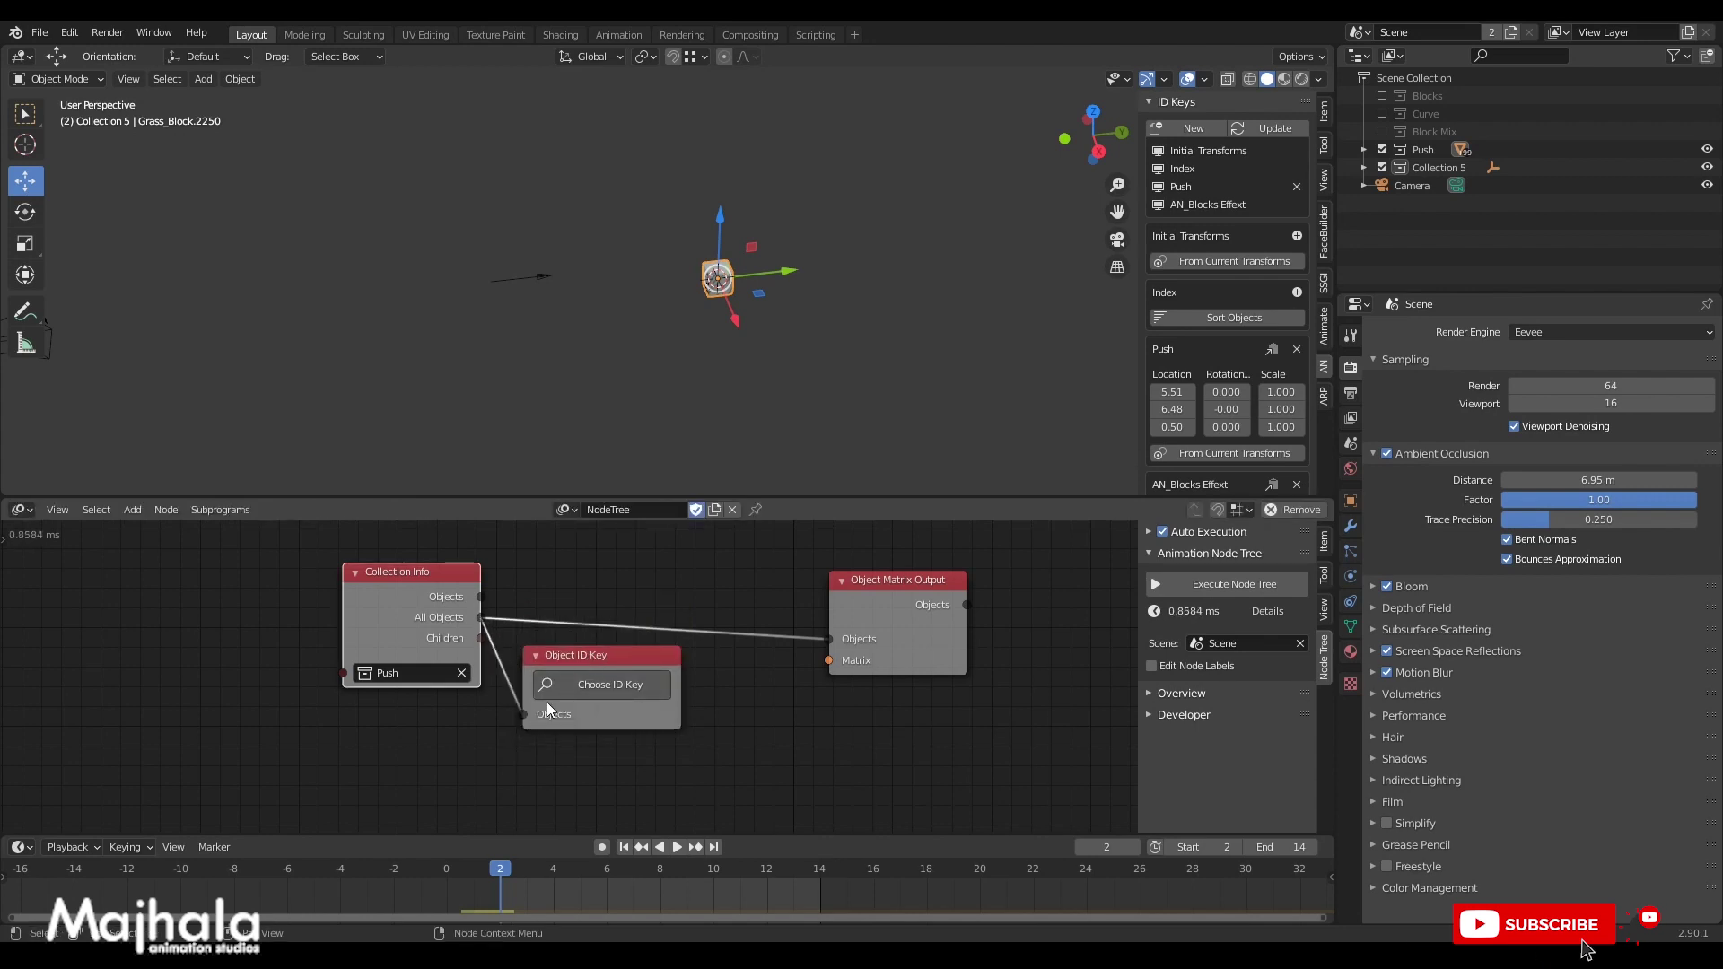
Choose Push as the Object ID Key node's key and link its Matrices output to Object Matrix Output.
click(599, 685)
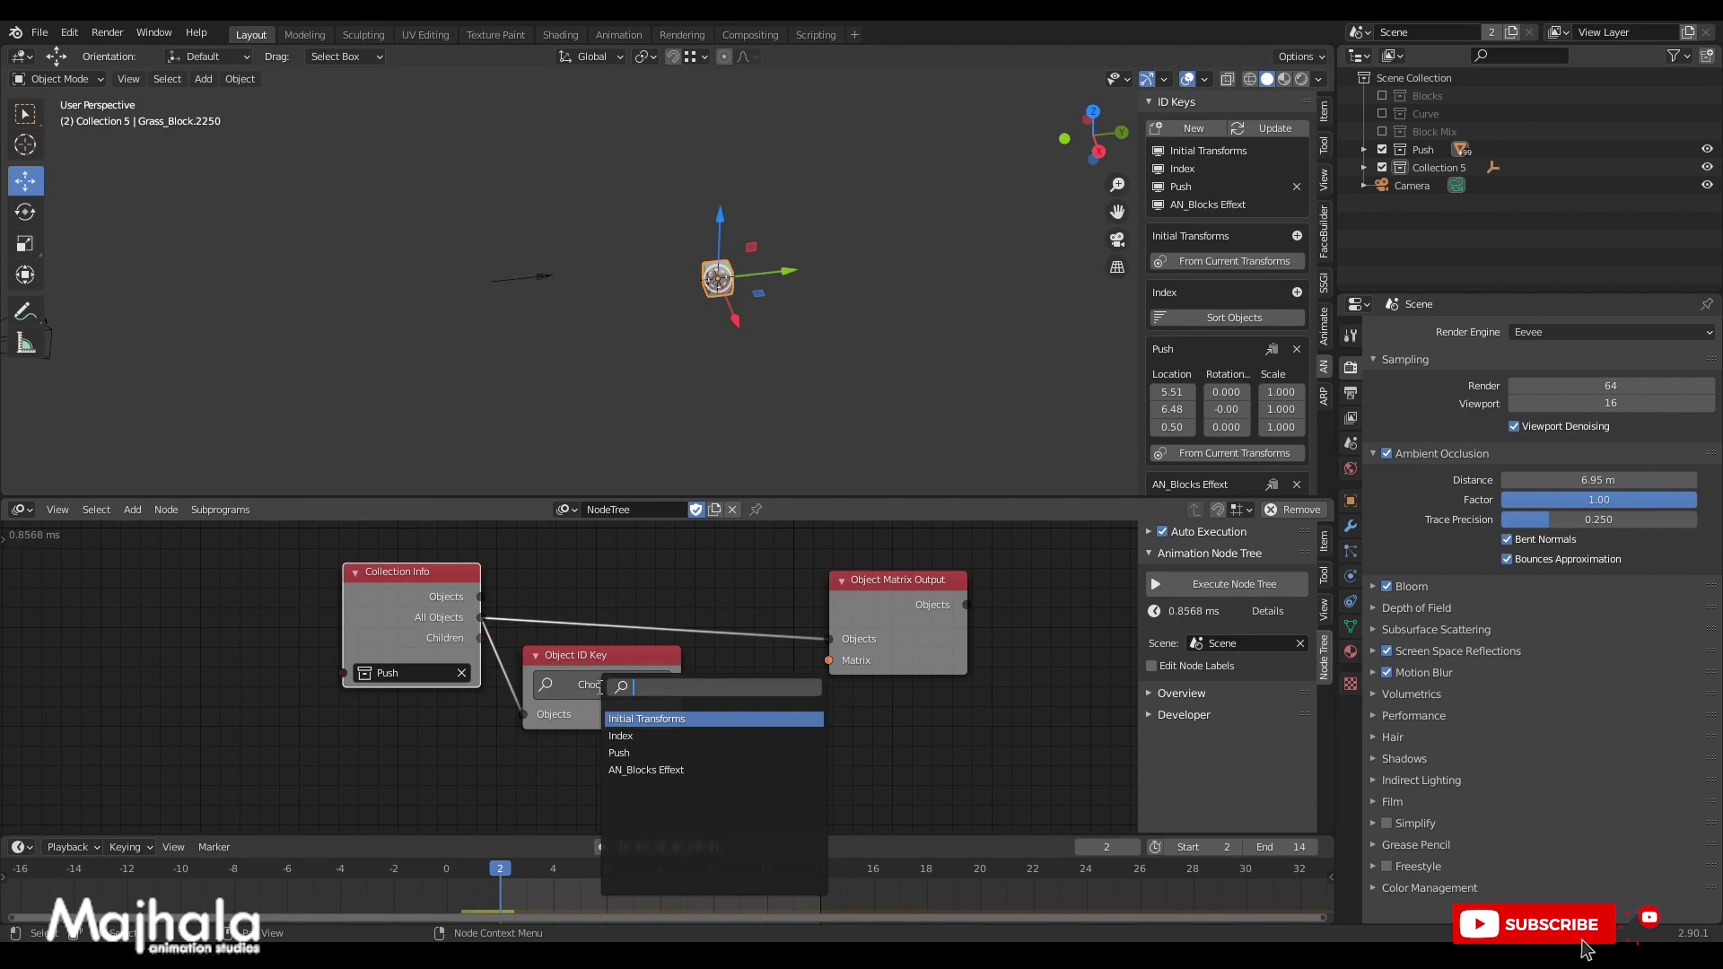
key(Down)
key(Down)
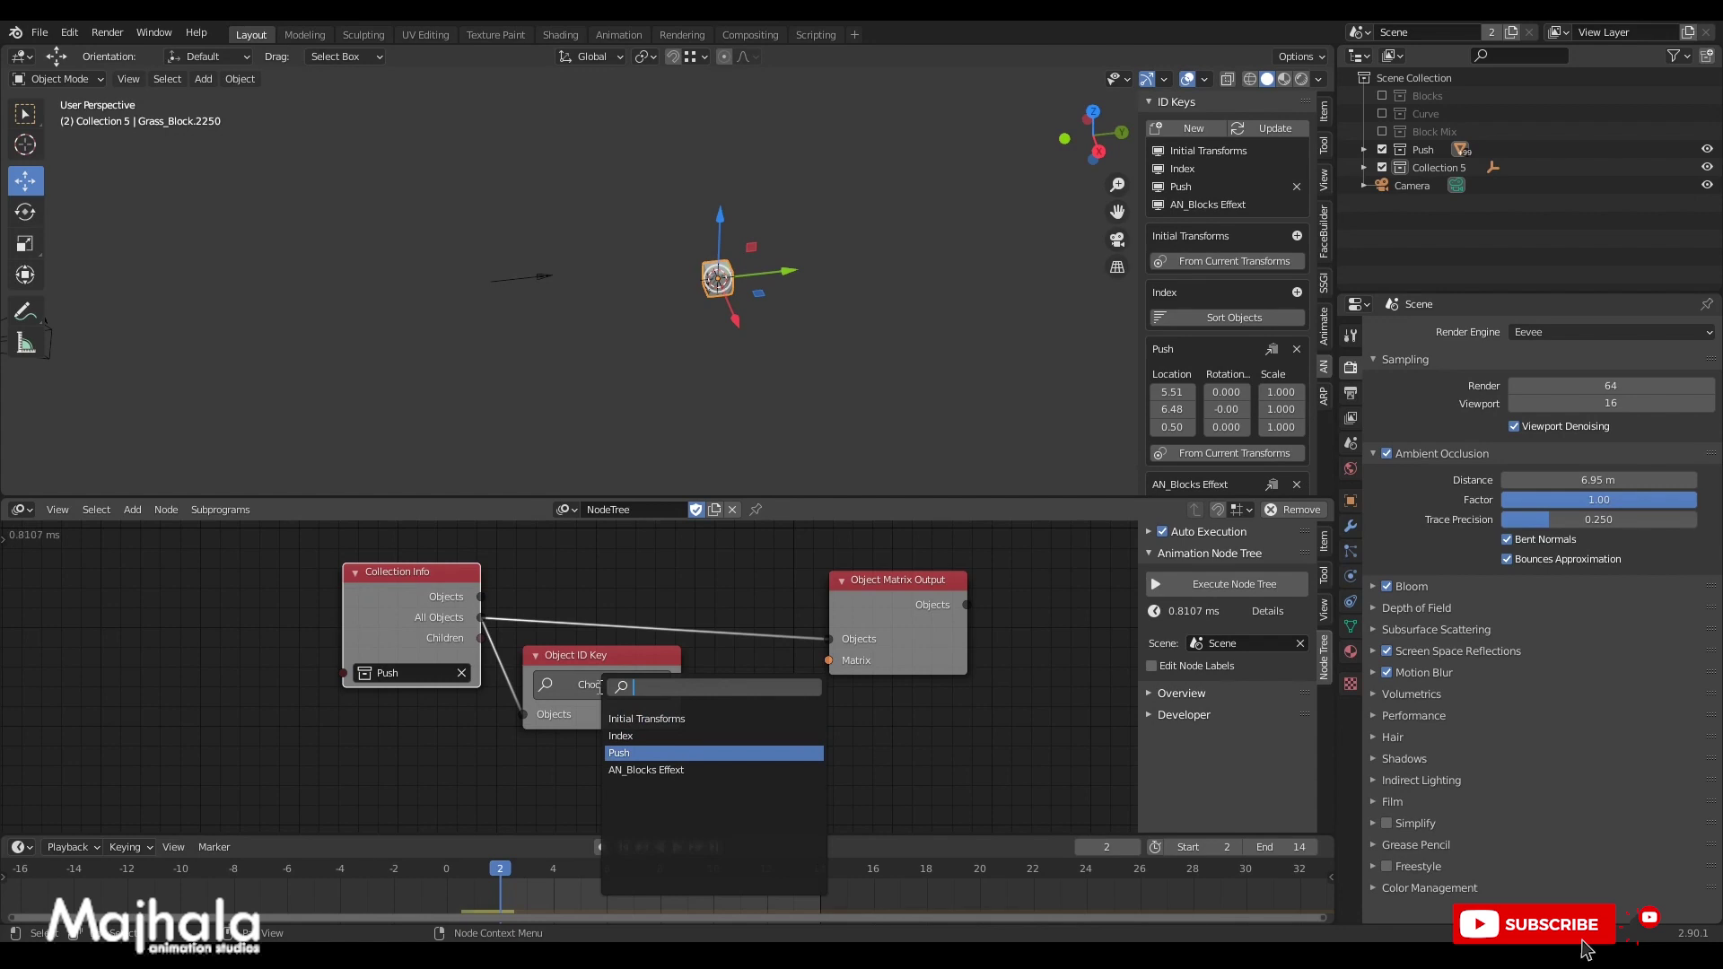
key(Return)
middle_drag(729, 730, 670, 723)
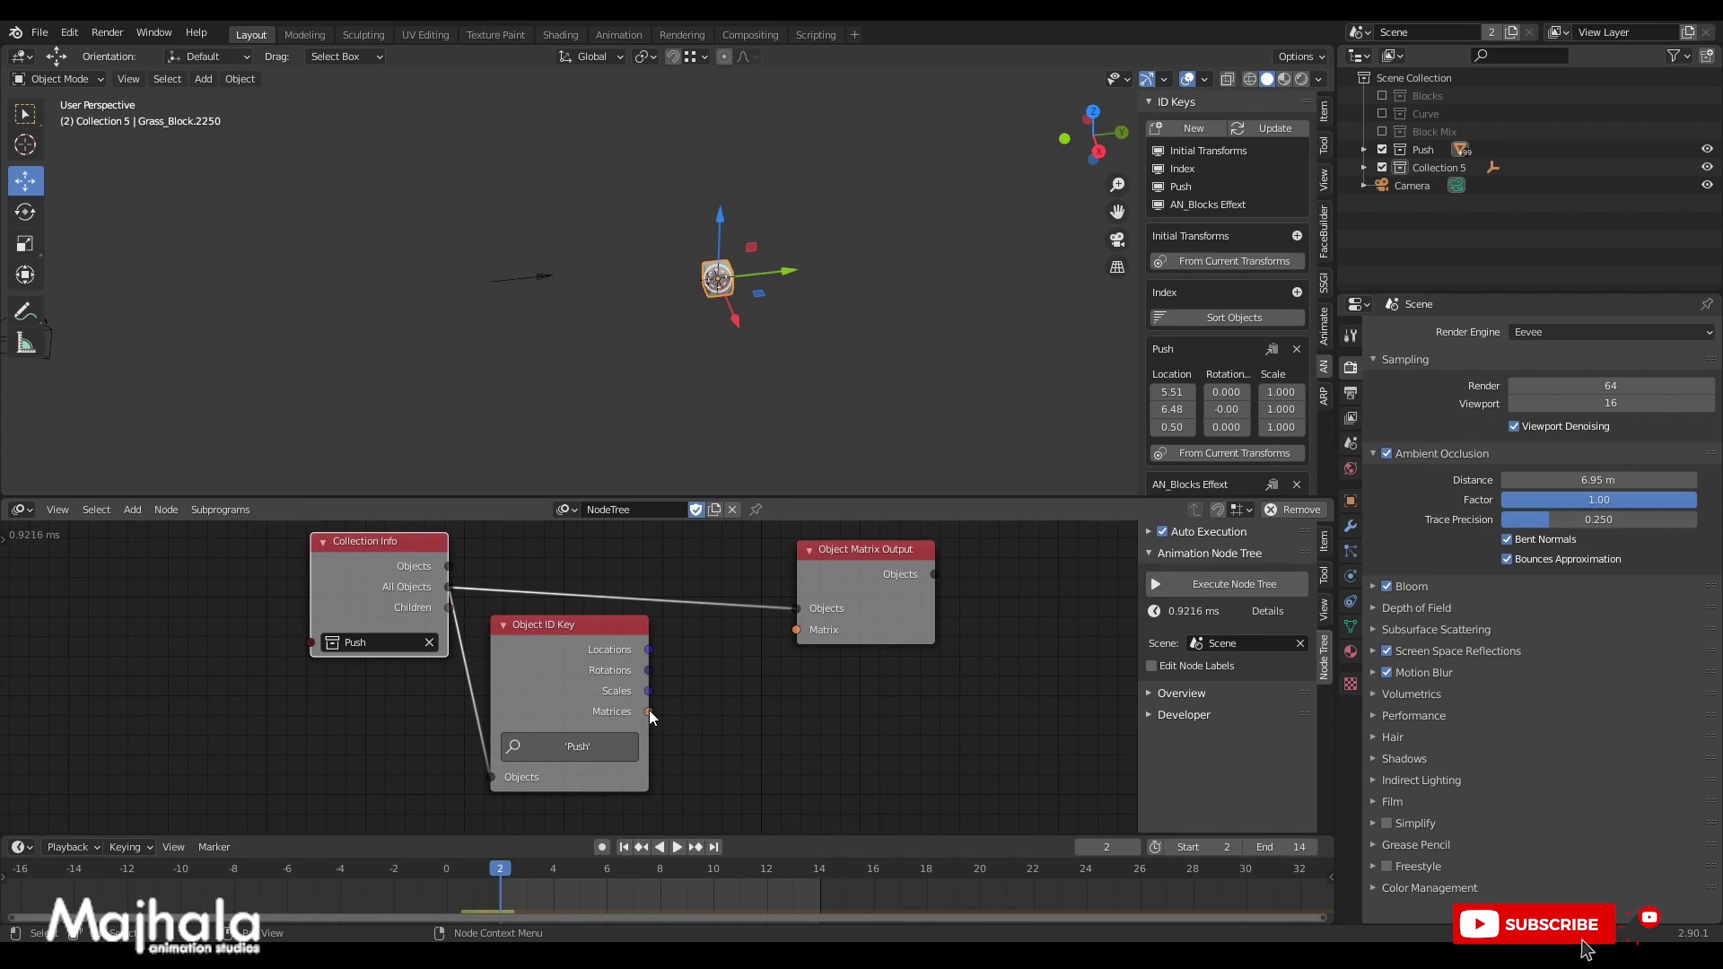
drag(649, 711, 795, 630)
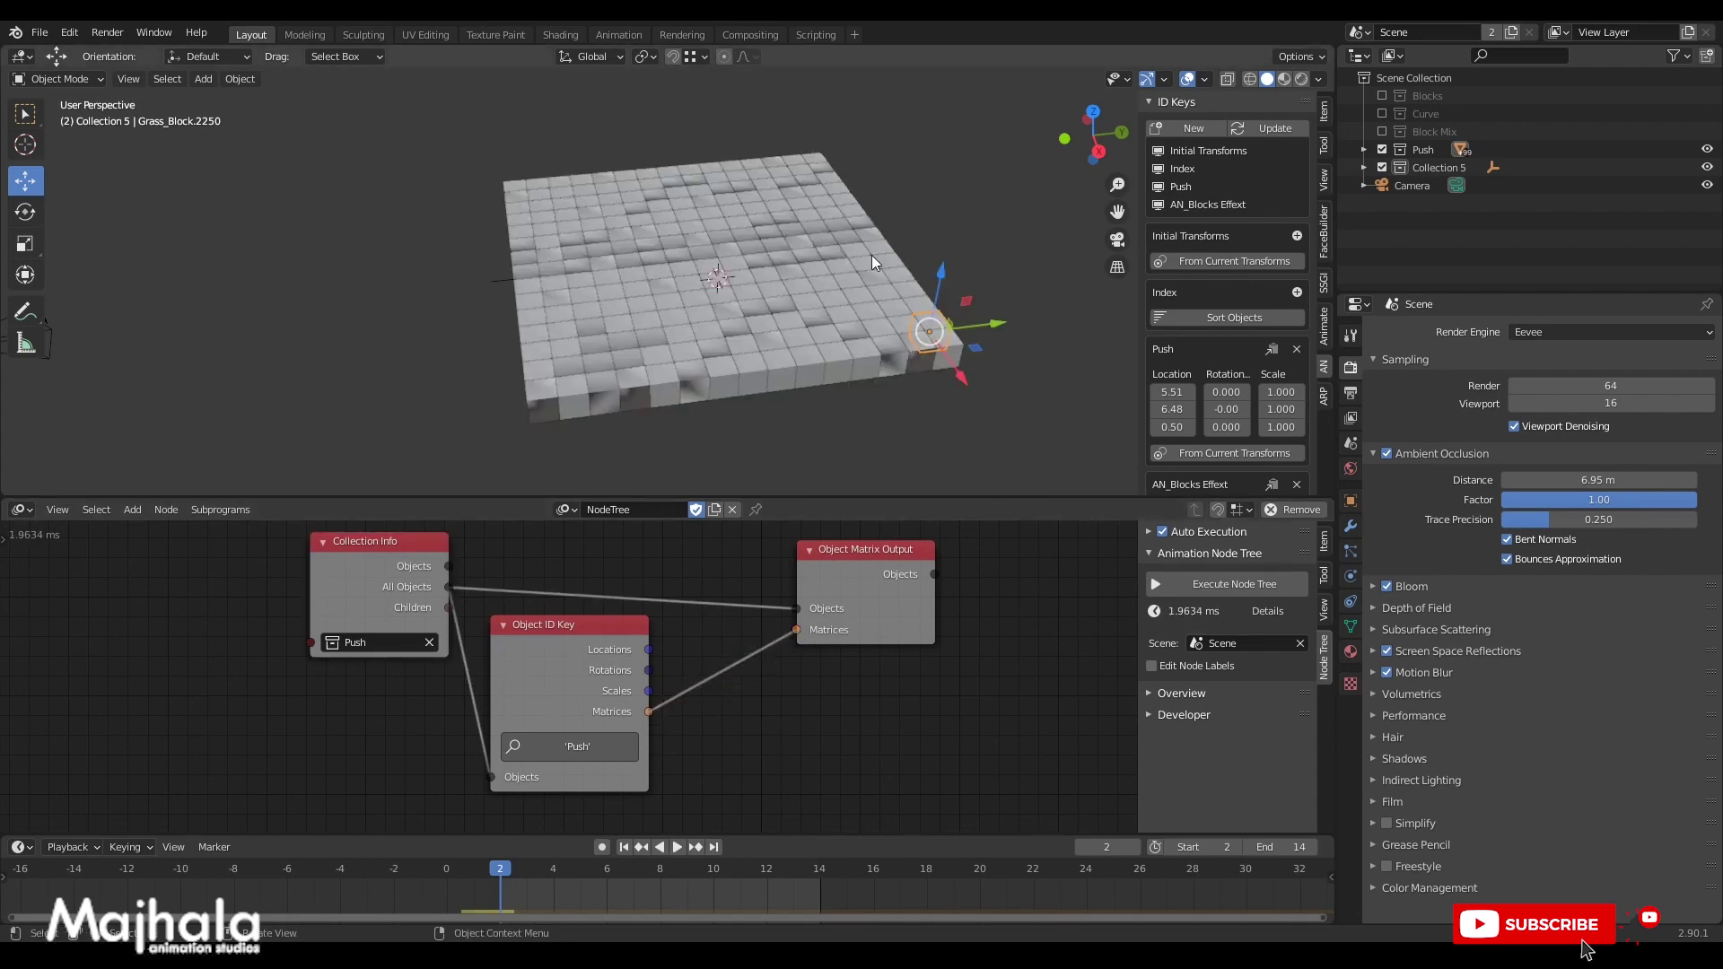
Select individual blocks to check their stored ID keys, and switch the Object ID Key node to Push_2.
middle_drag(431, 171, 478, 170)
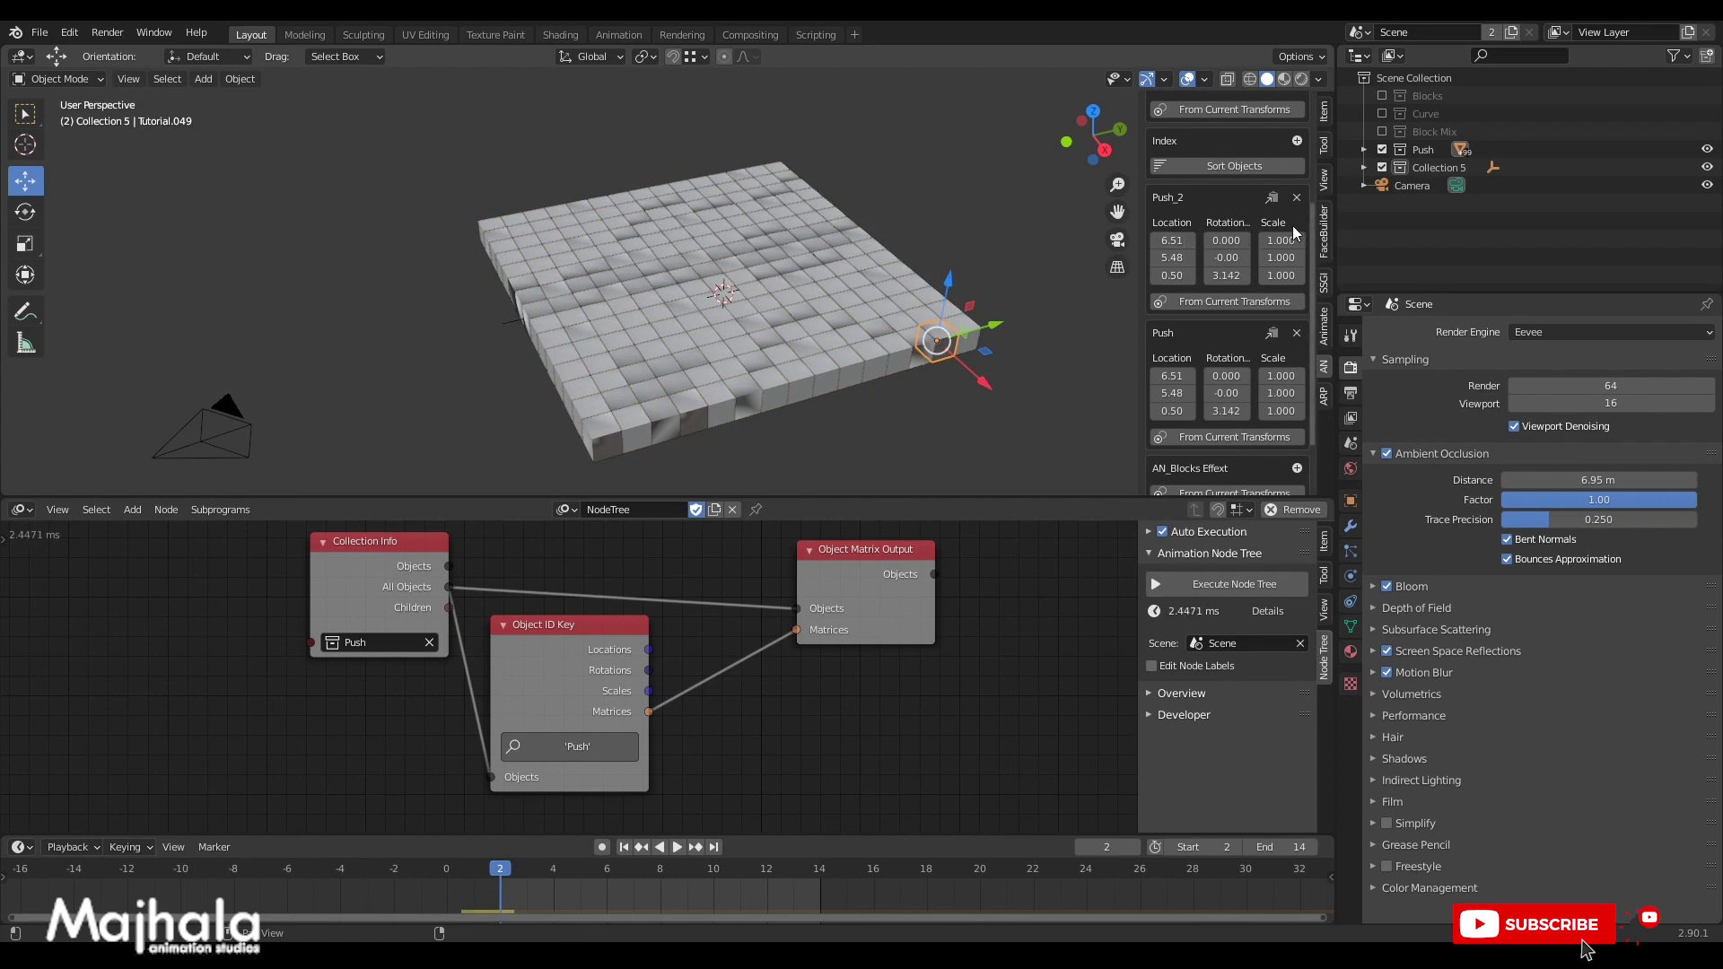
click(806, 368)
click(855, 278)
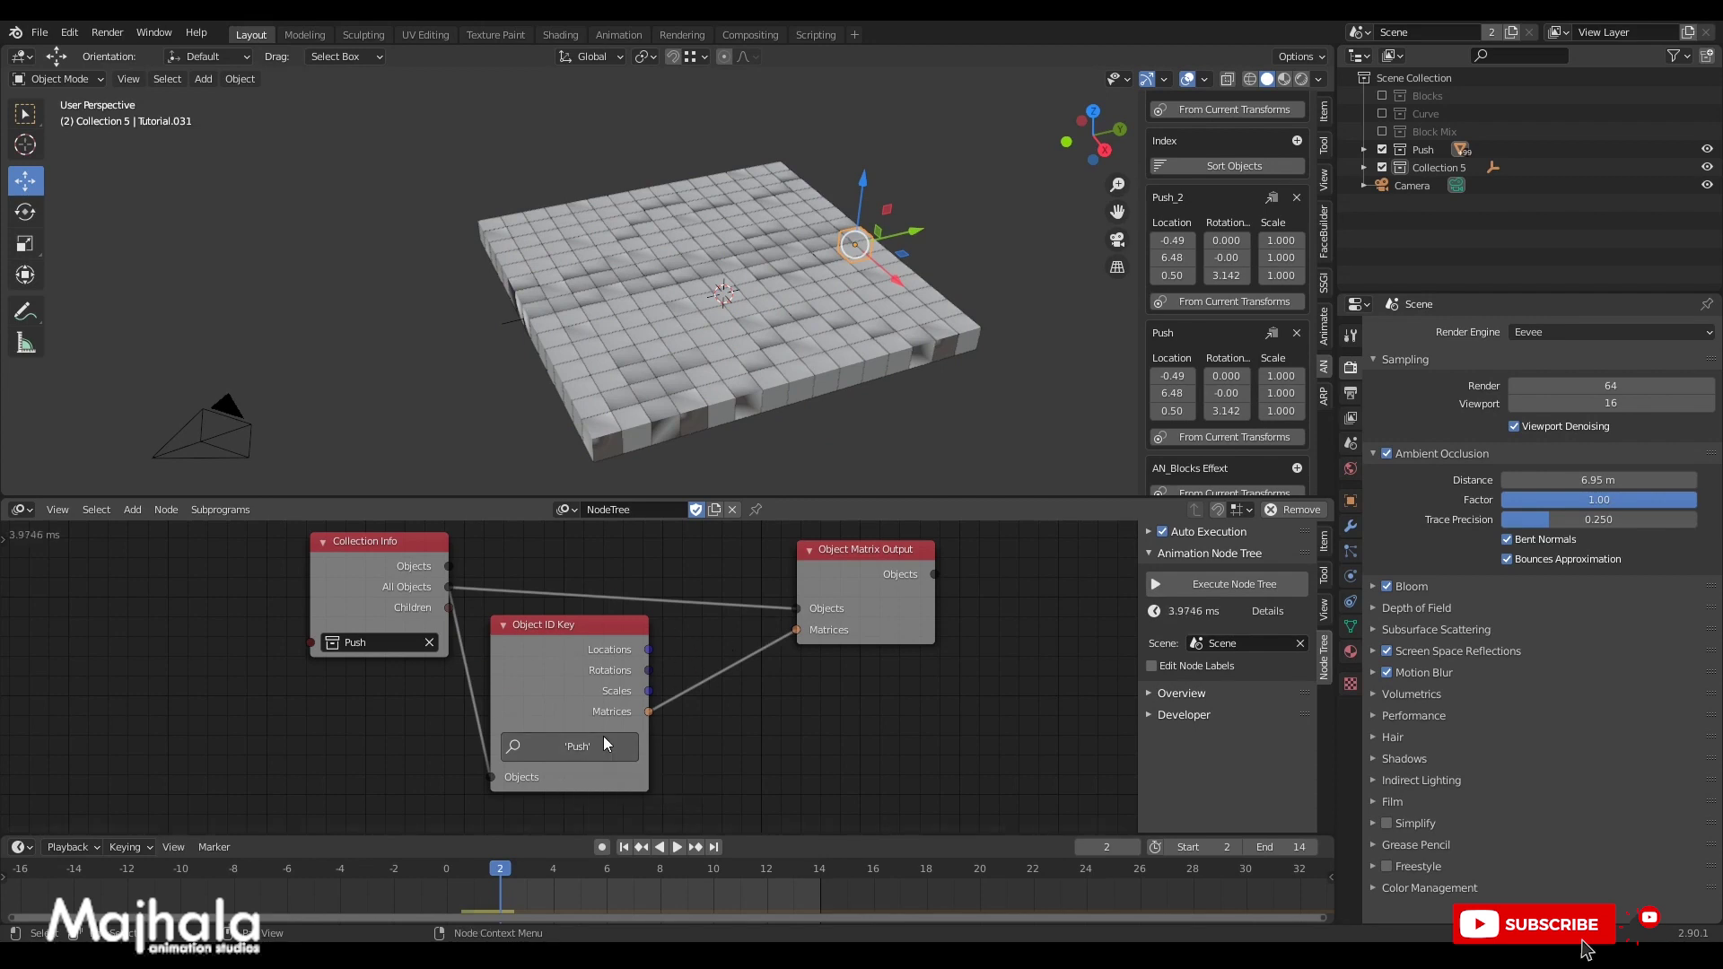
click(569, 745)
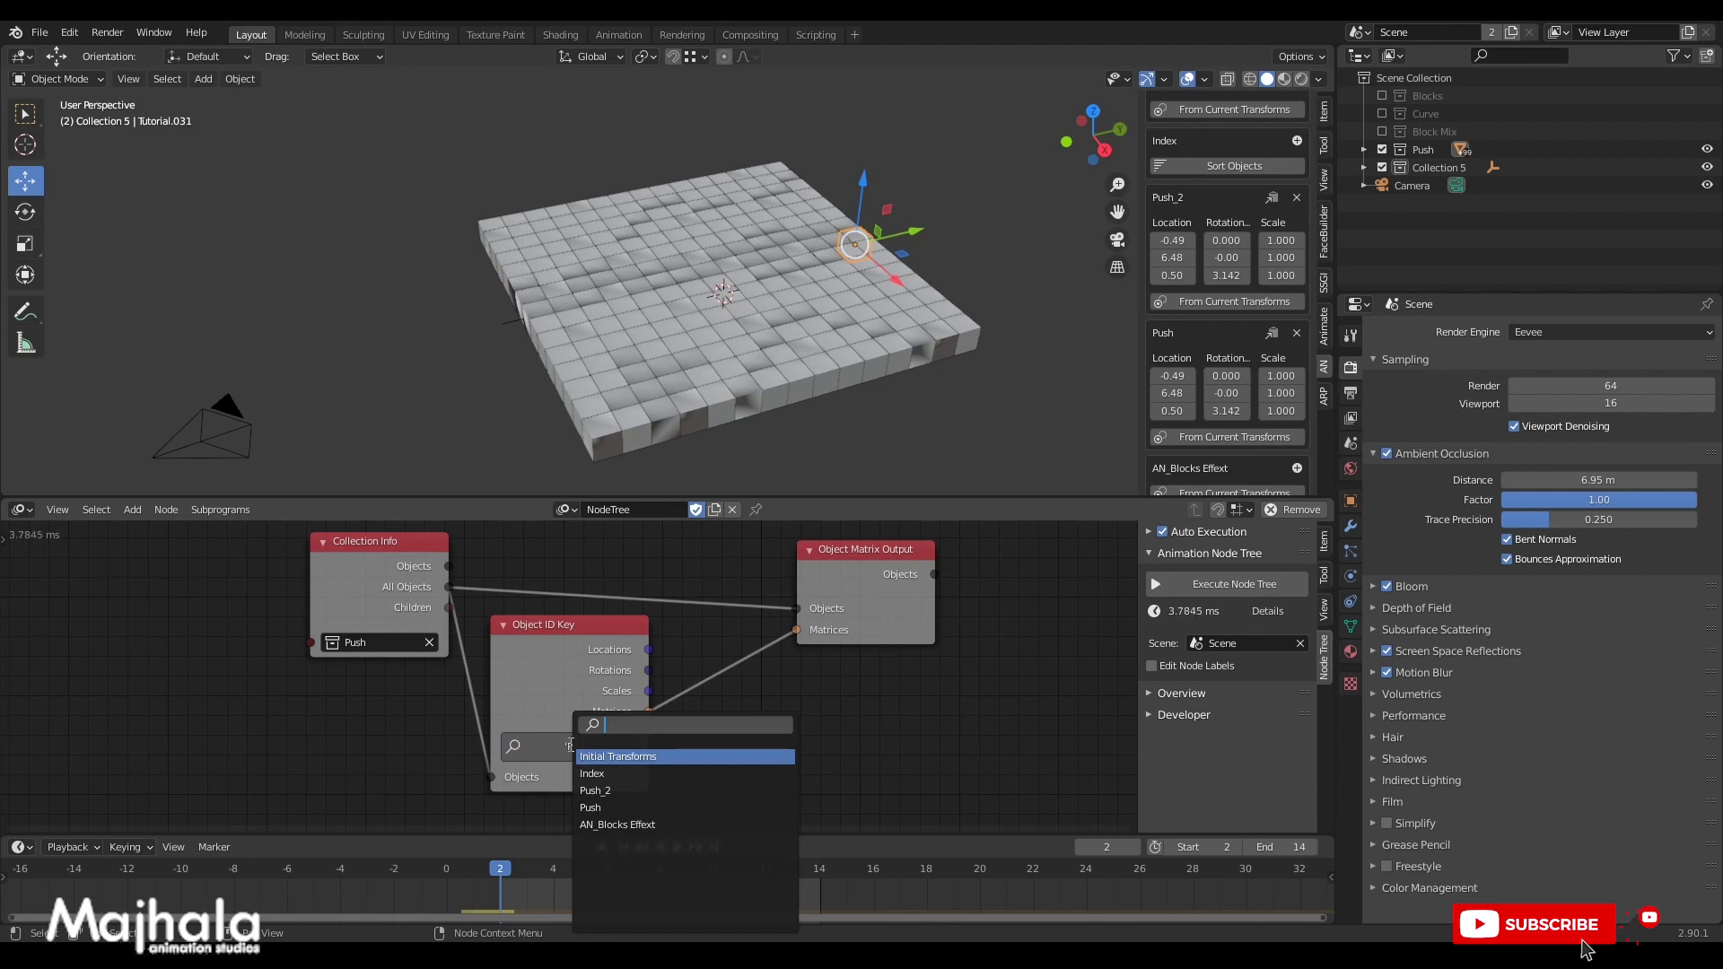
key(Down)
key(Down)
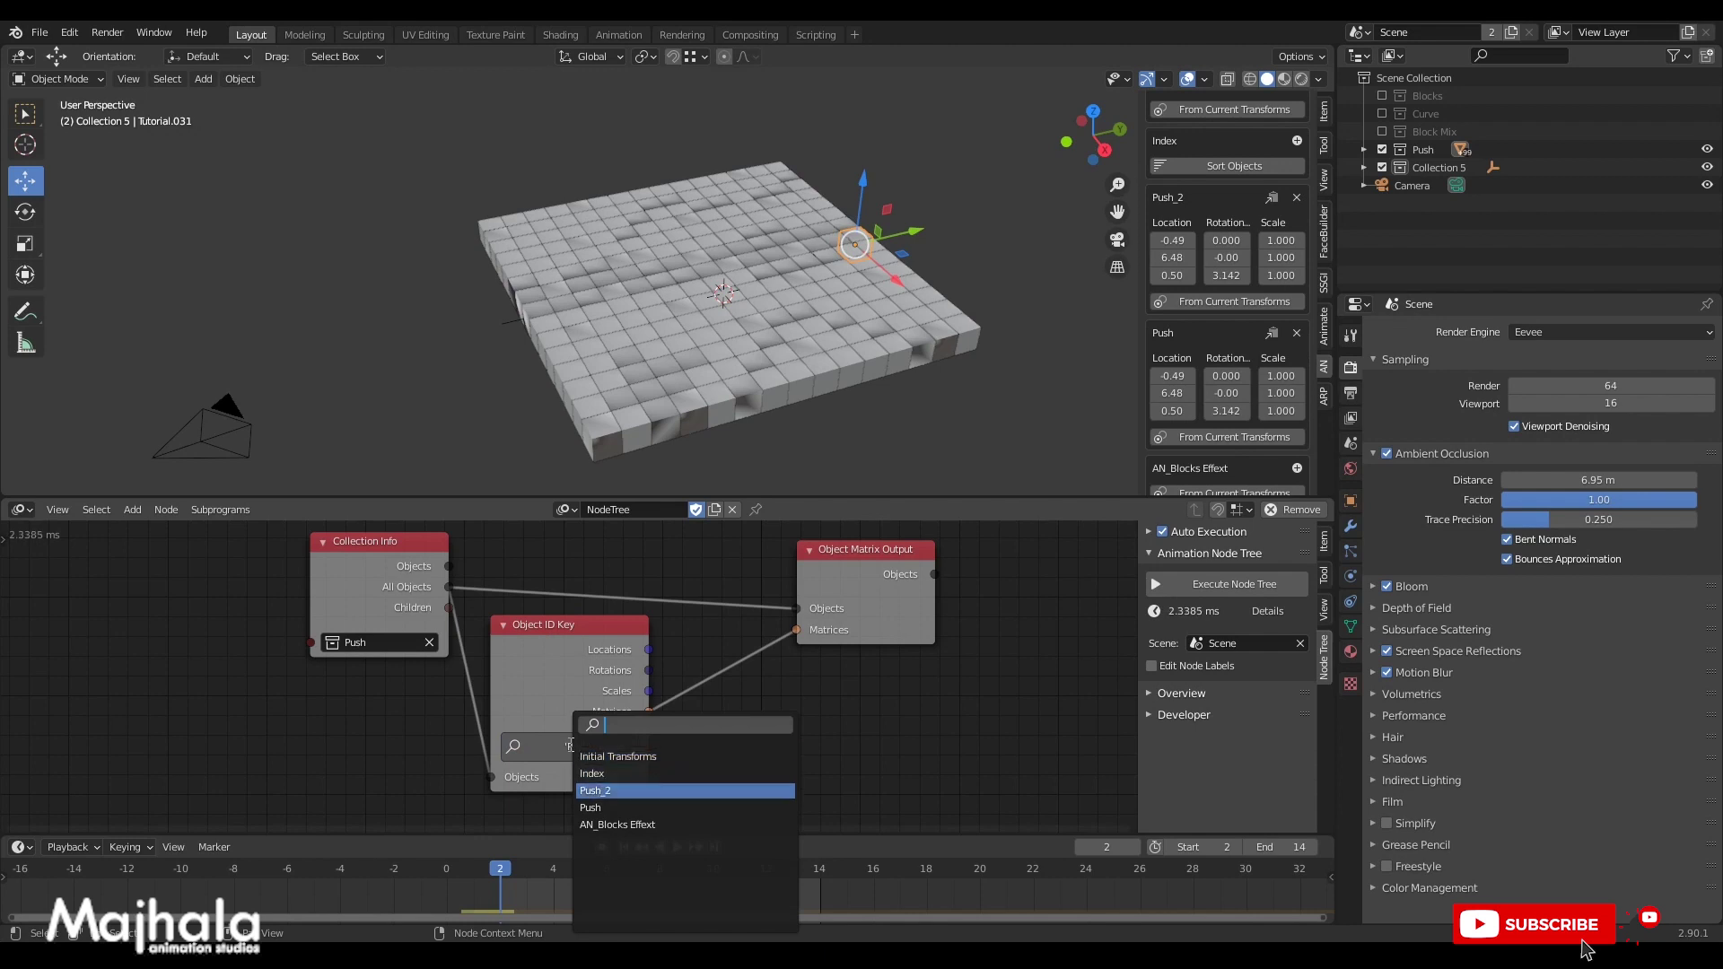
key(Return)
Insert an Offset Matrix node into the link between Object ID Key and Object Matrix Output.
scroll(681, 725, down, 3)
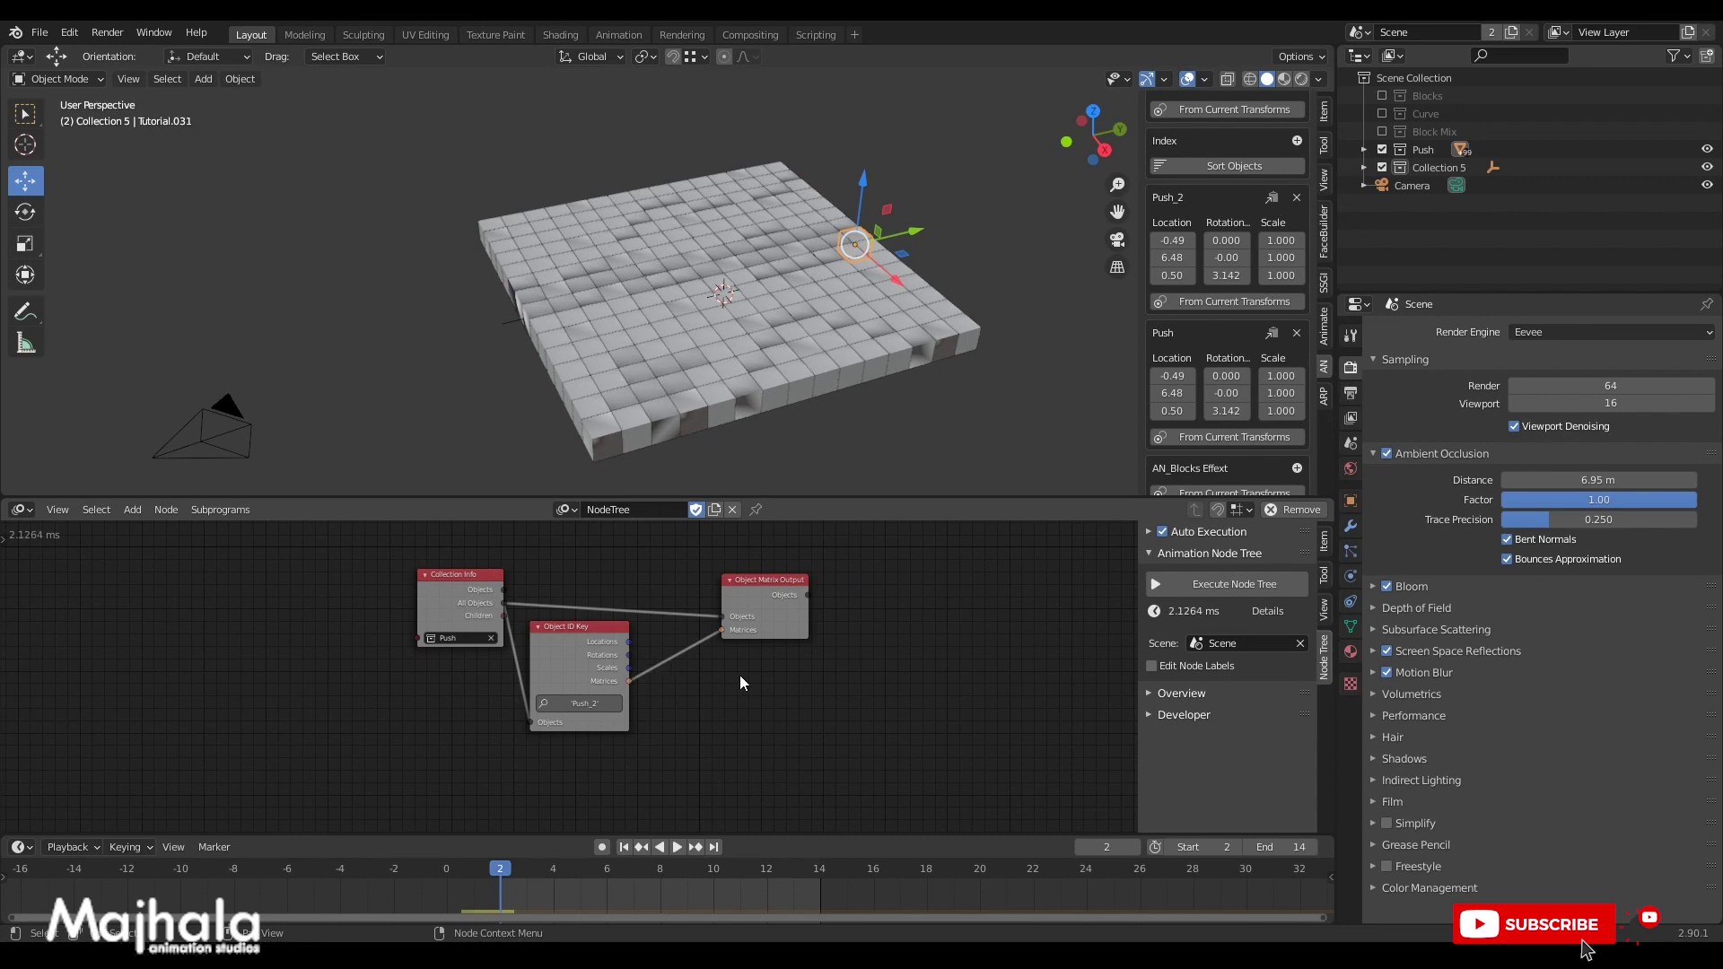
key(shift+a)
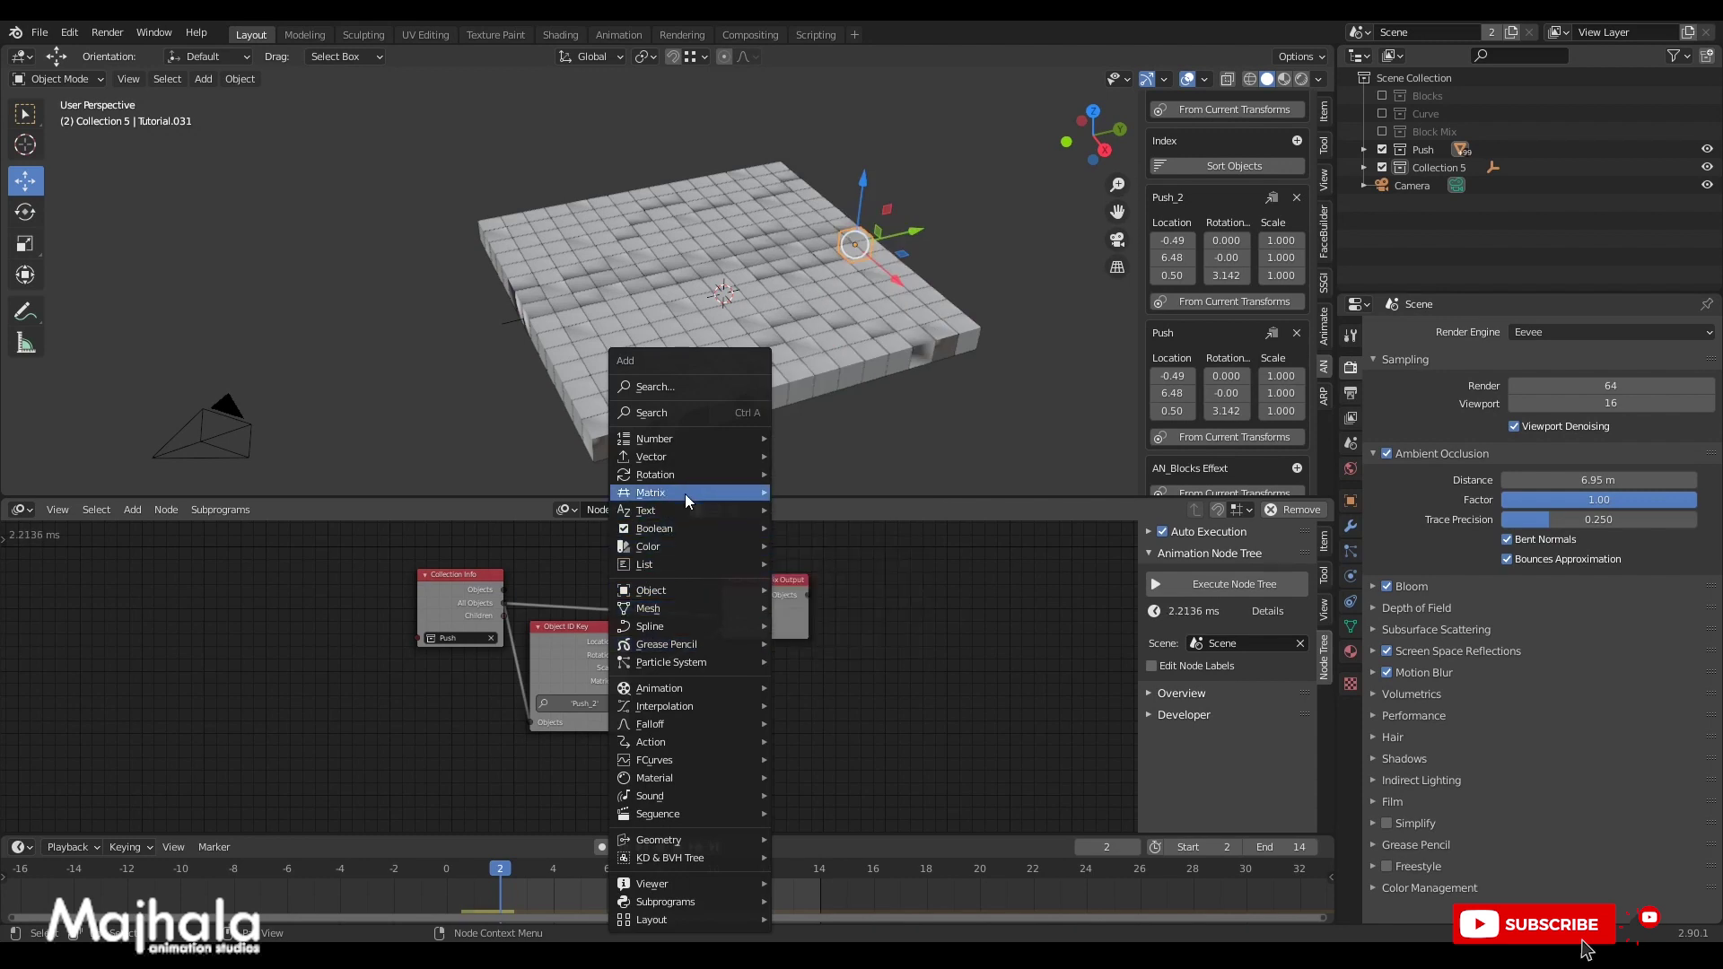
mouse_move(682, 488)
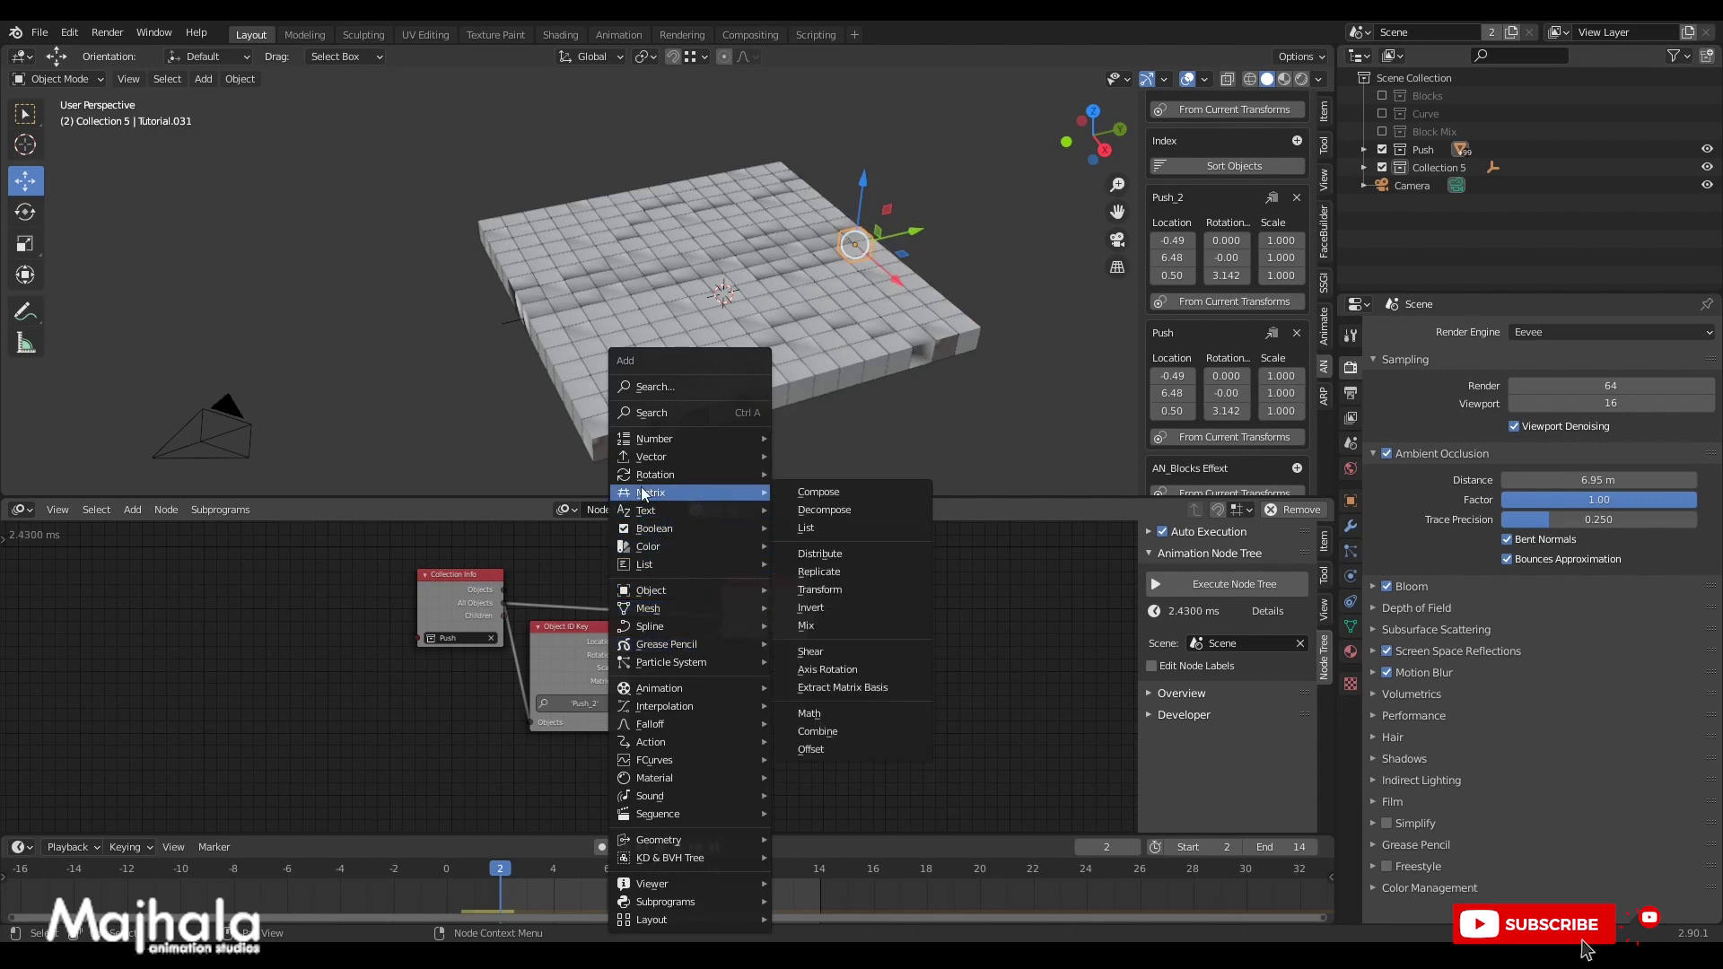
click(833, 754)
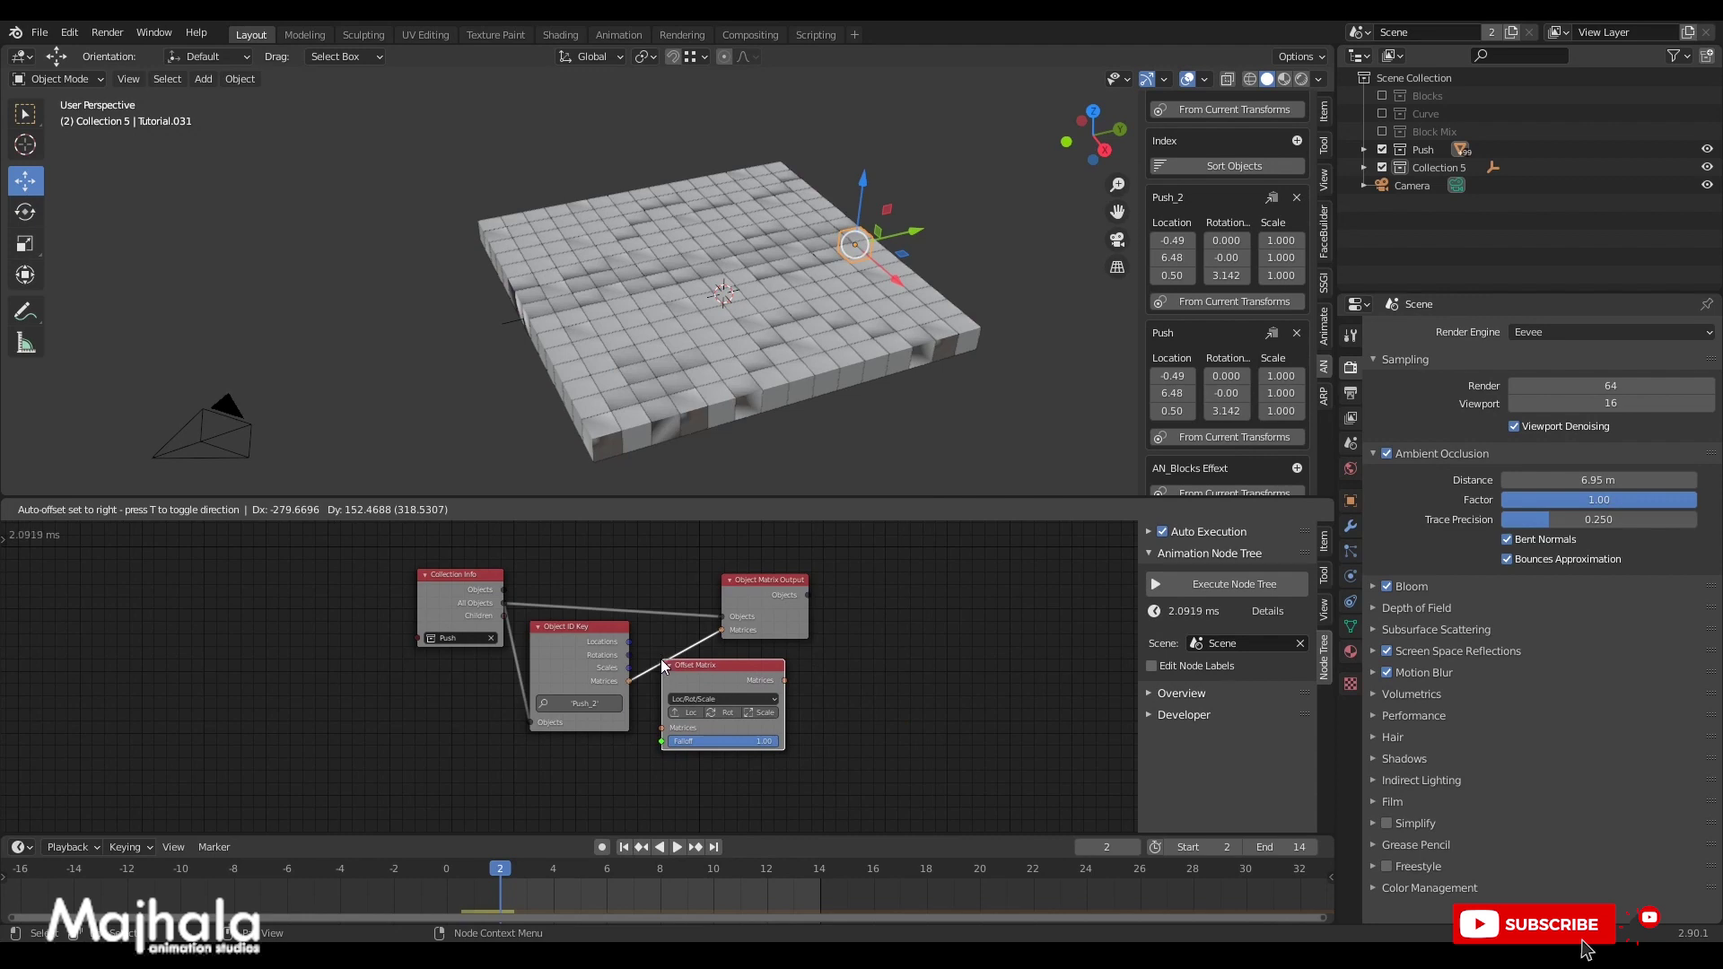
click(676, 660)
Enable the location offset on the Offset Matrix node to expose its translation values.
scroll(874, 671, up, 2)
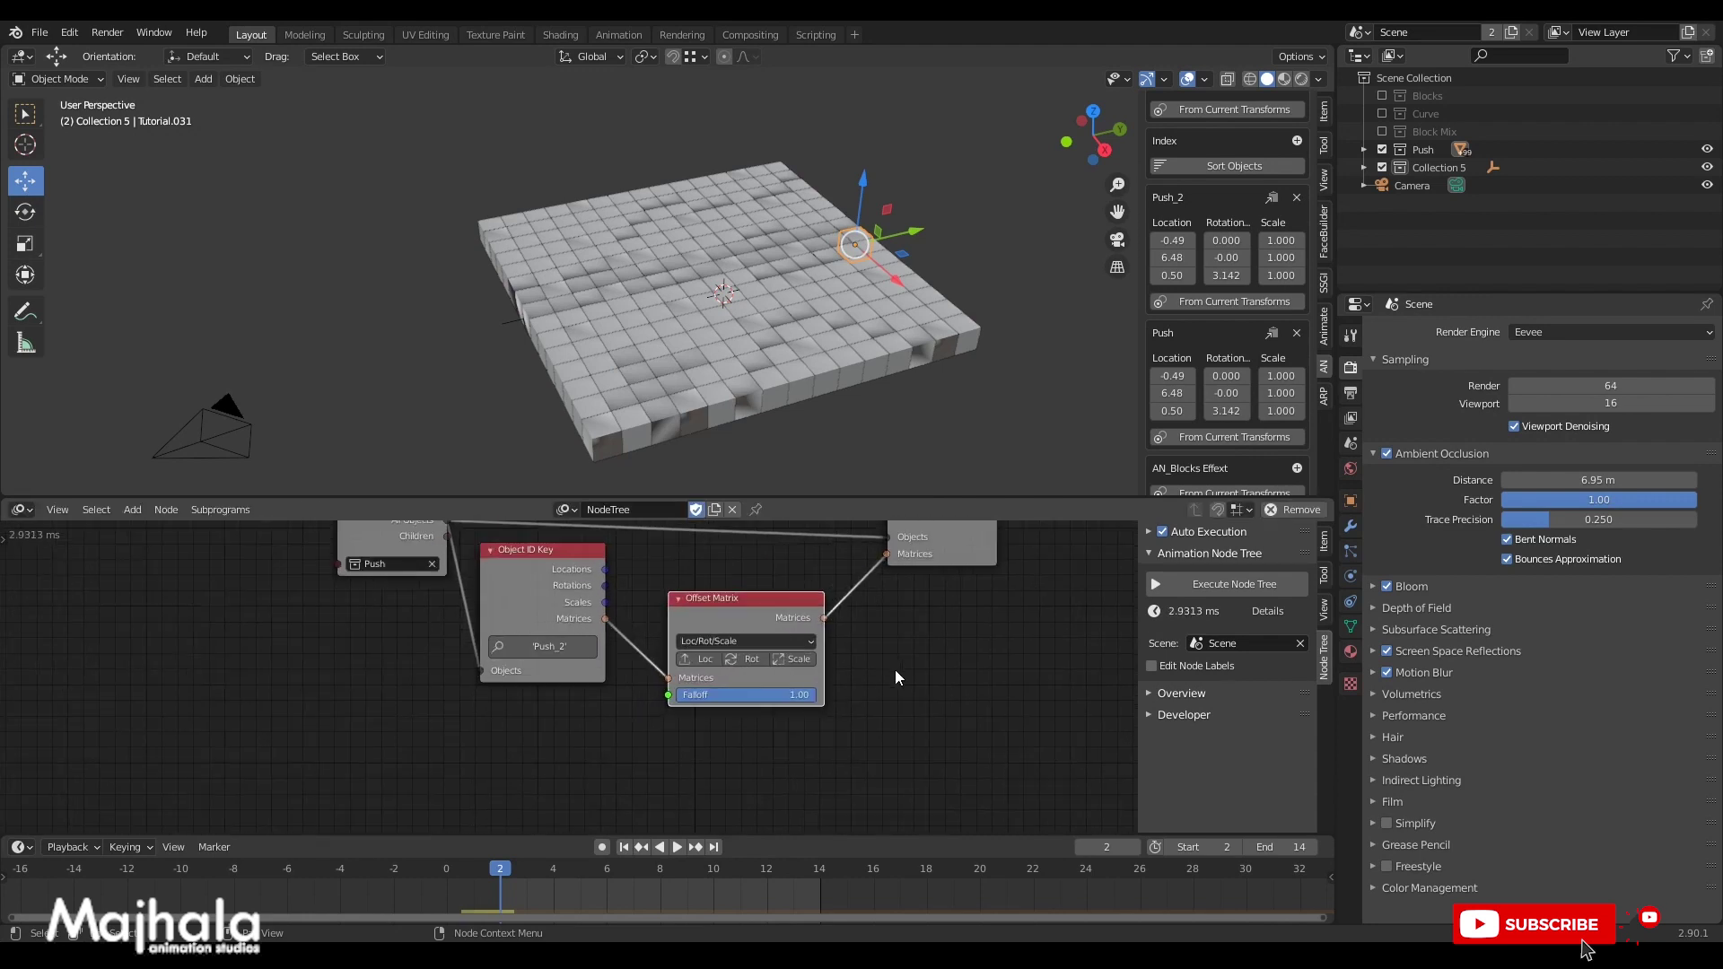
click(748, 659)
middle_drag(625, 307, 654, 287)
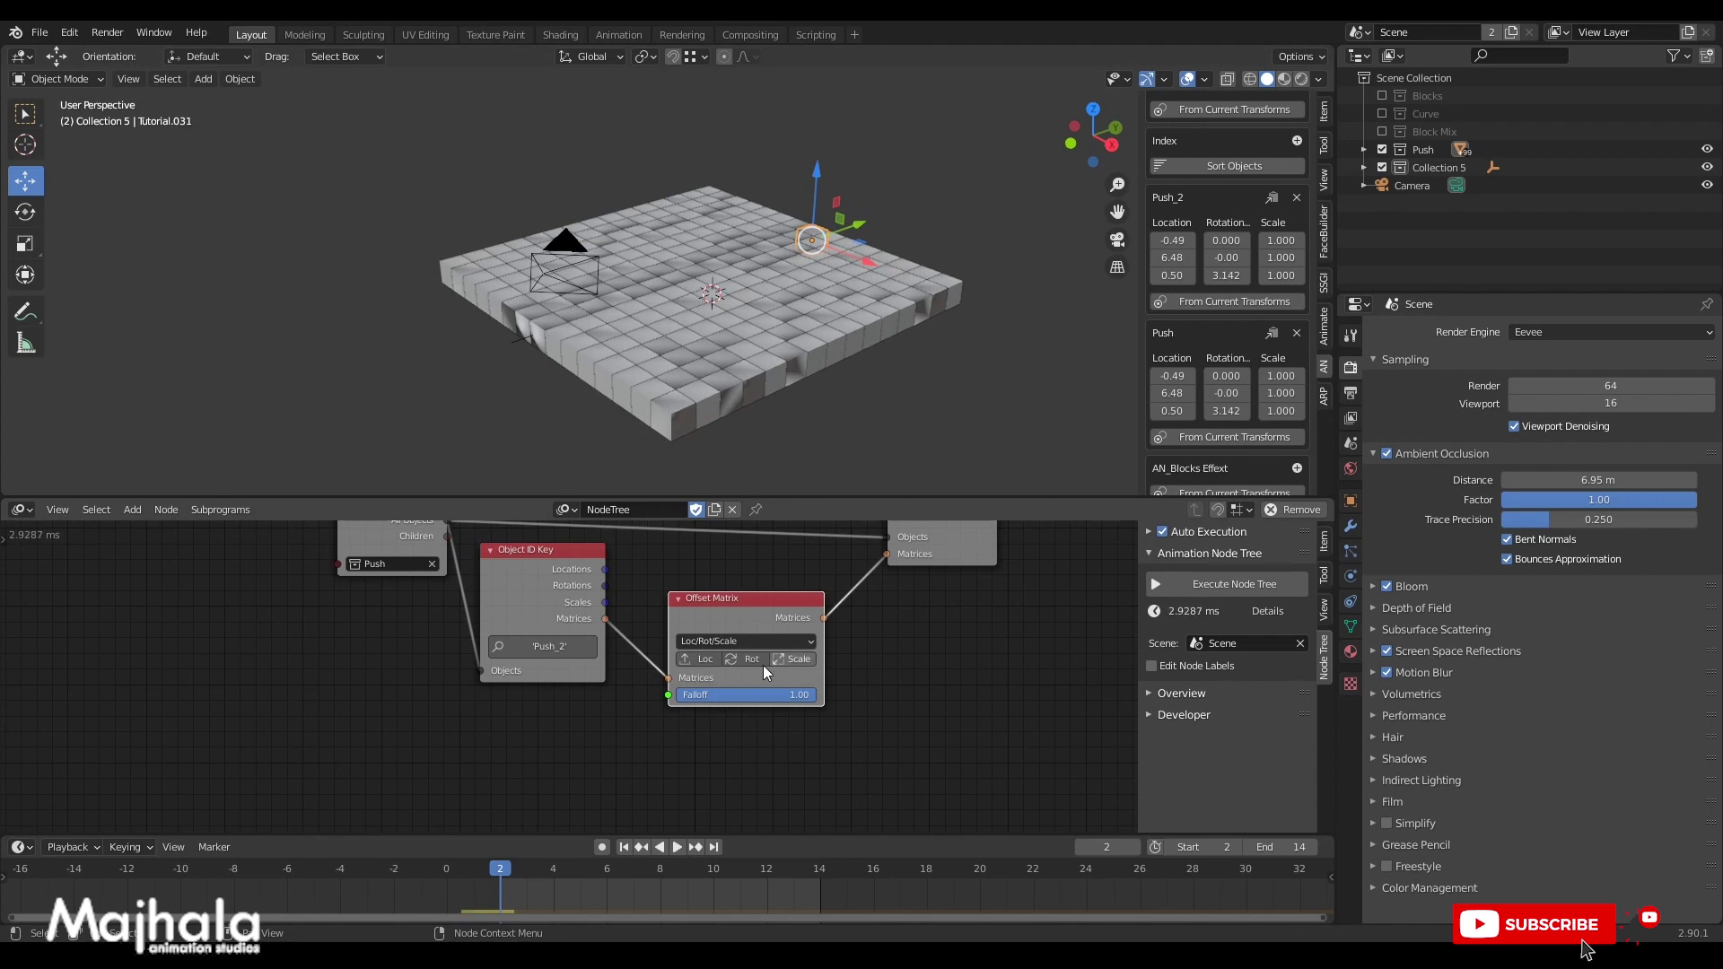
click(702, 663)
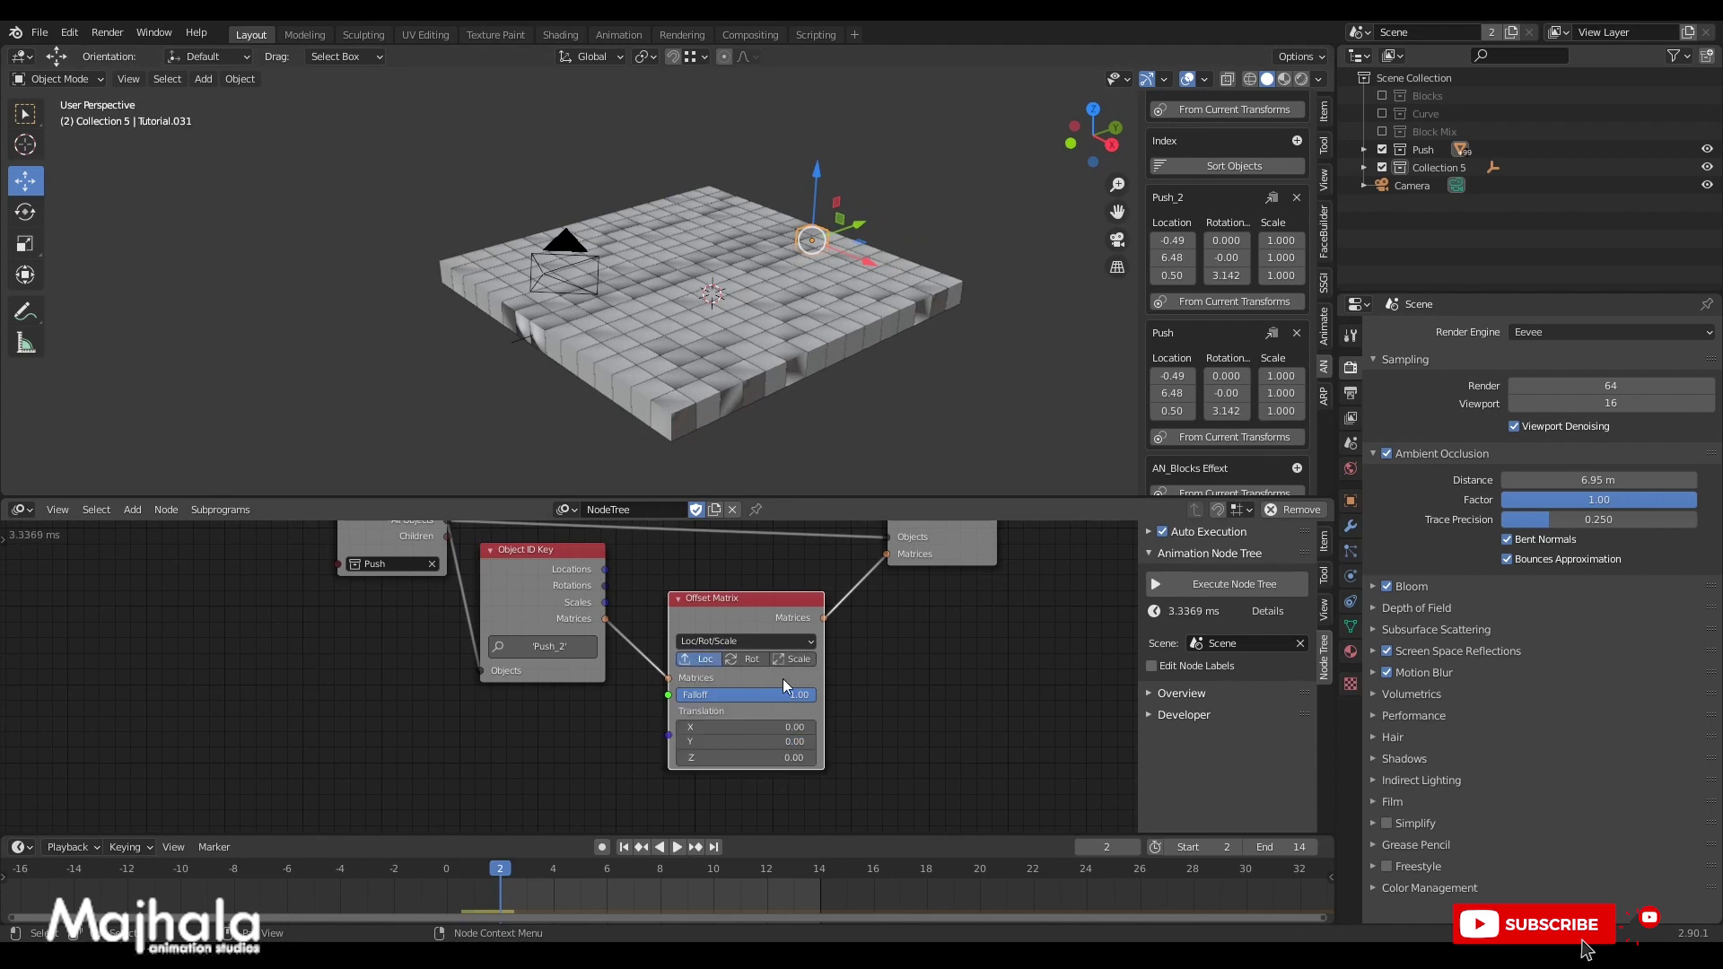